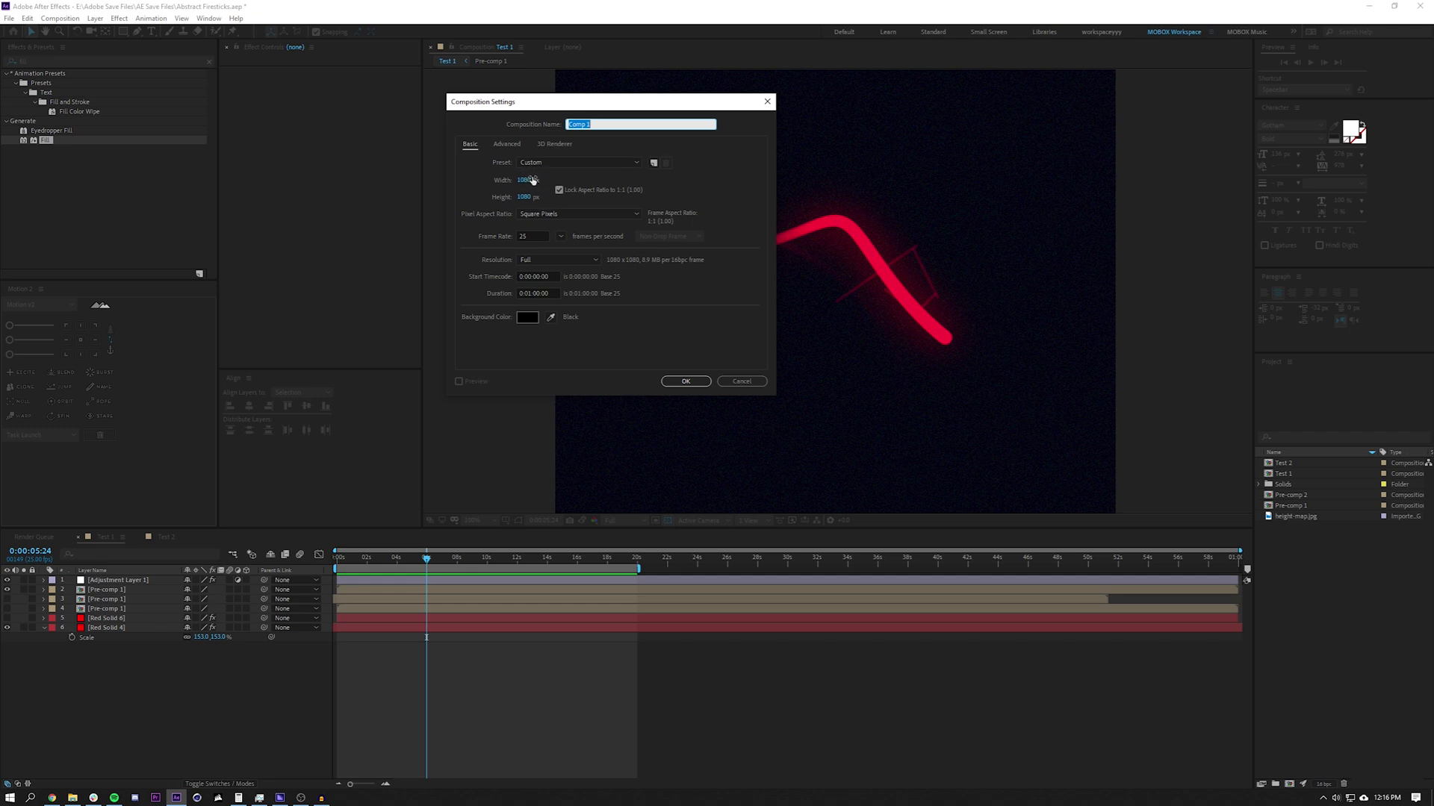
Step: Create a 1000 x 1000 px composition with a 30-second duration
{"action": "type", "text": "1000"}
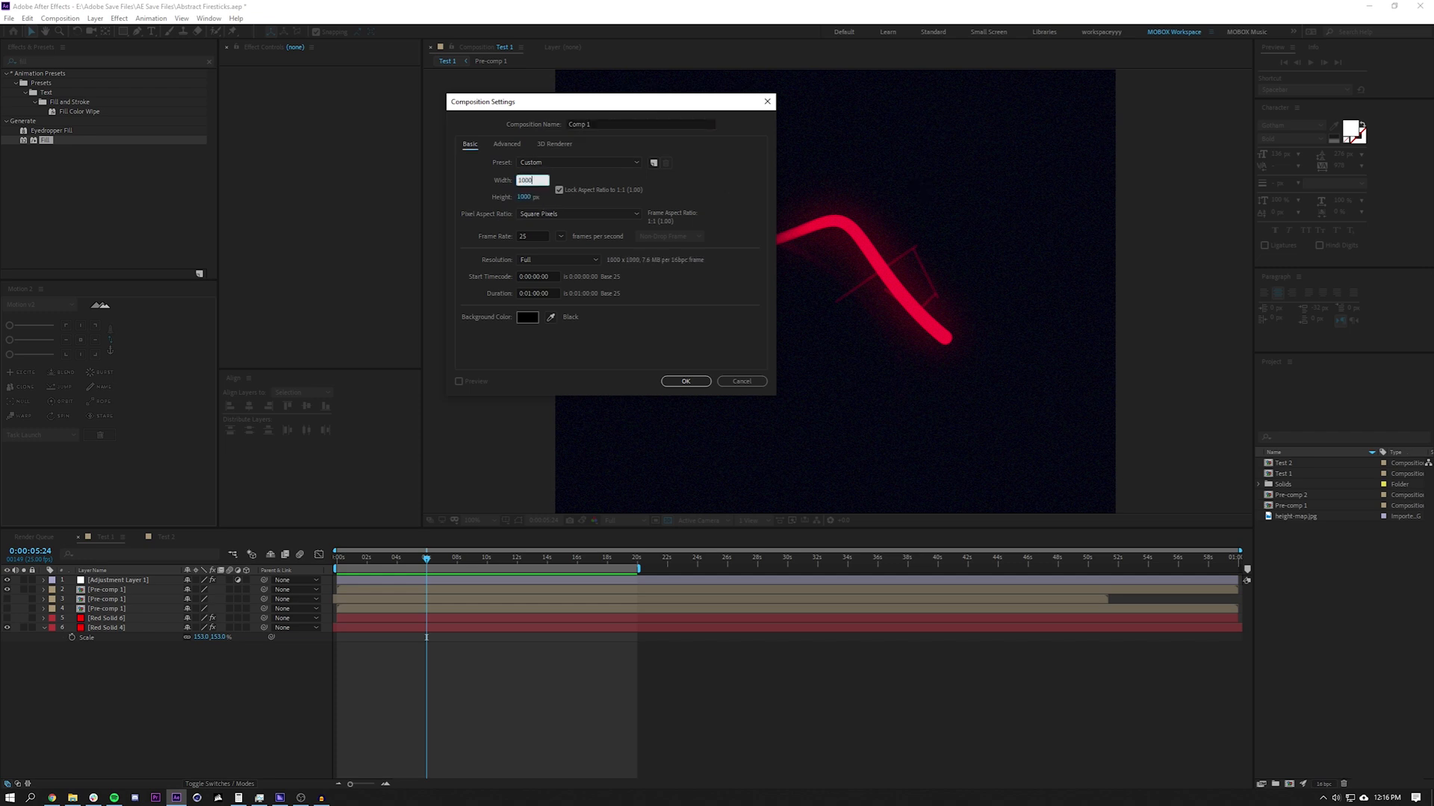
{"action": "left_click", "coordinate": [530, 294]}
{"action": "type", "text": "3000"}
{"action": "left_click", "coordinate": [685, 382]}
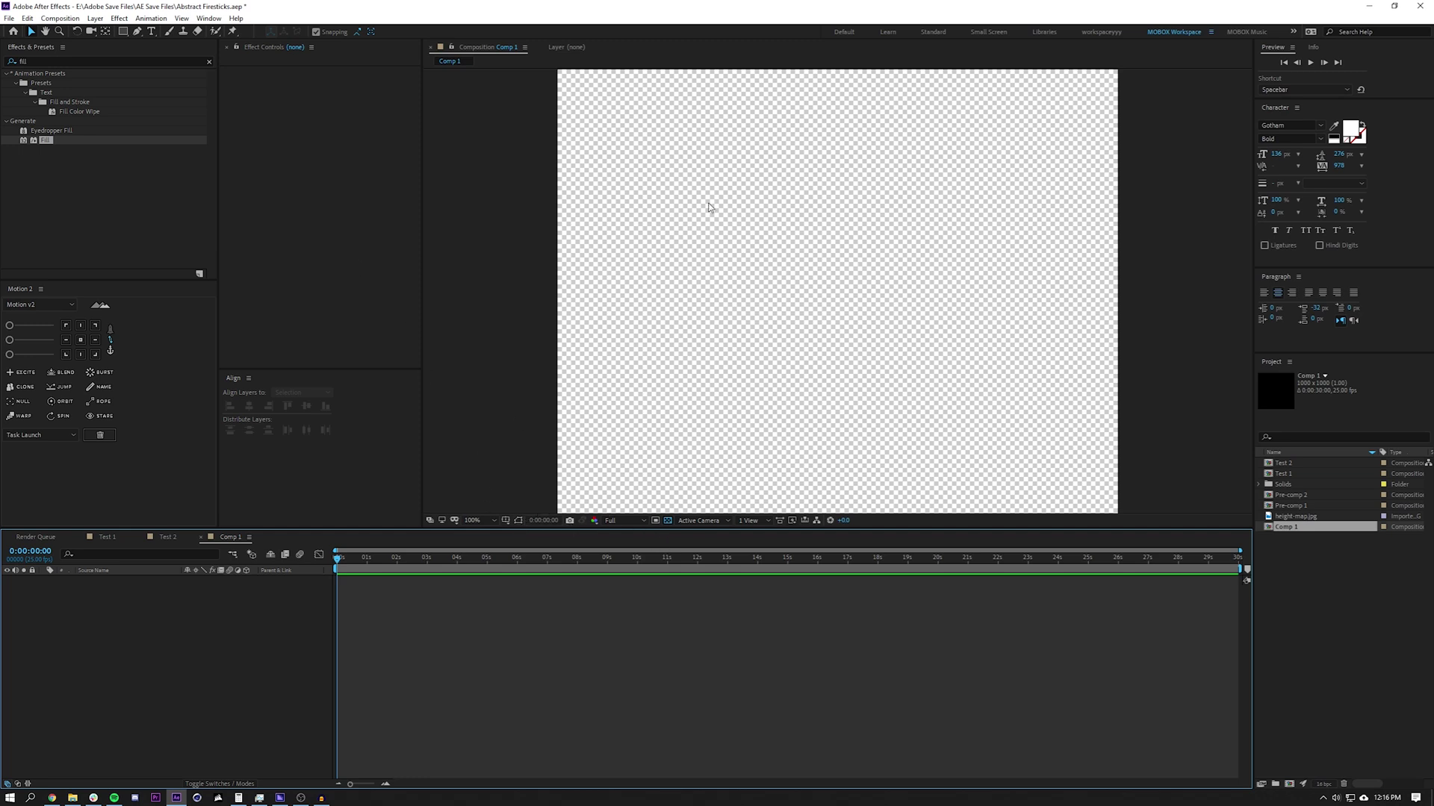
Step: With the Pen tool, draw a long horizontal line and a second one about half its length below it, each on its own shape layer
{"action": "left_click", "coordinate": [137, 32]}
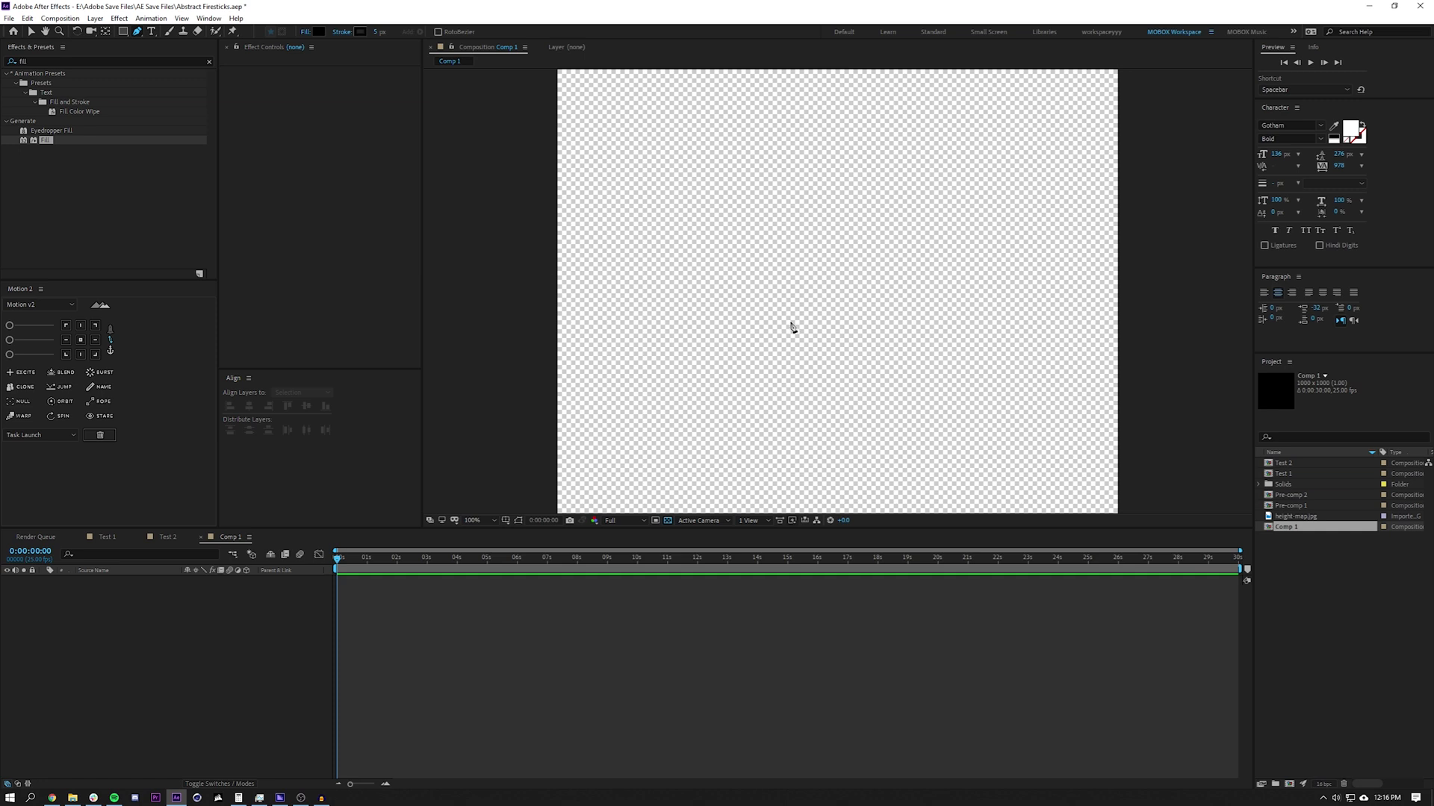
{"action": "left_click", "coordinate": [645, 245]}
{"action": "left_click", "coordinate": [788, 246]}
{"action": "left_click", "coordinate": [256, 647]}
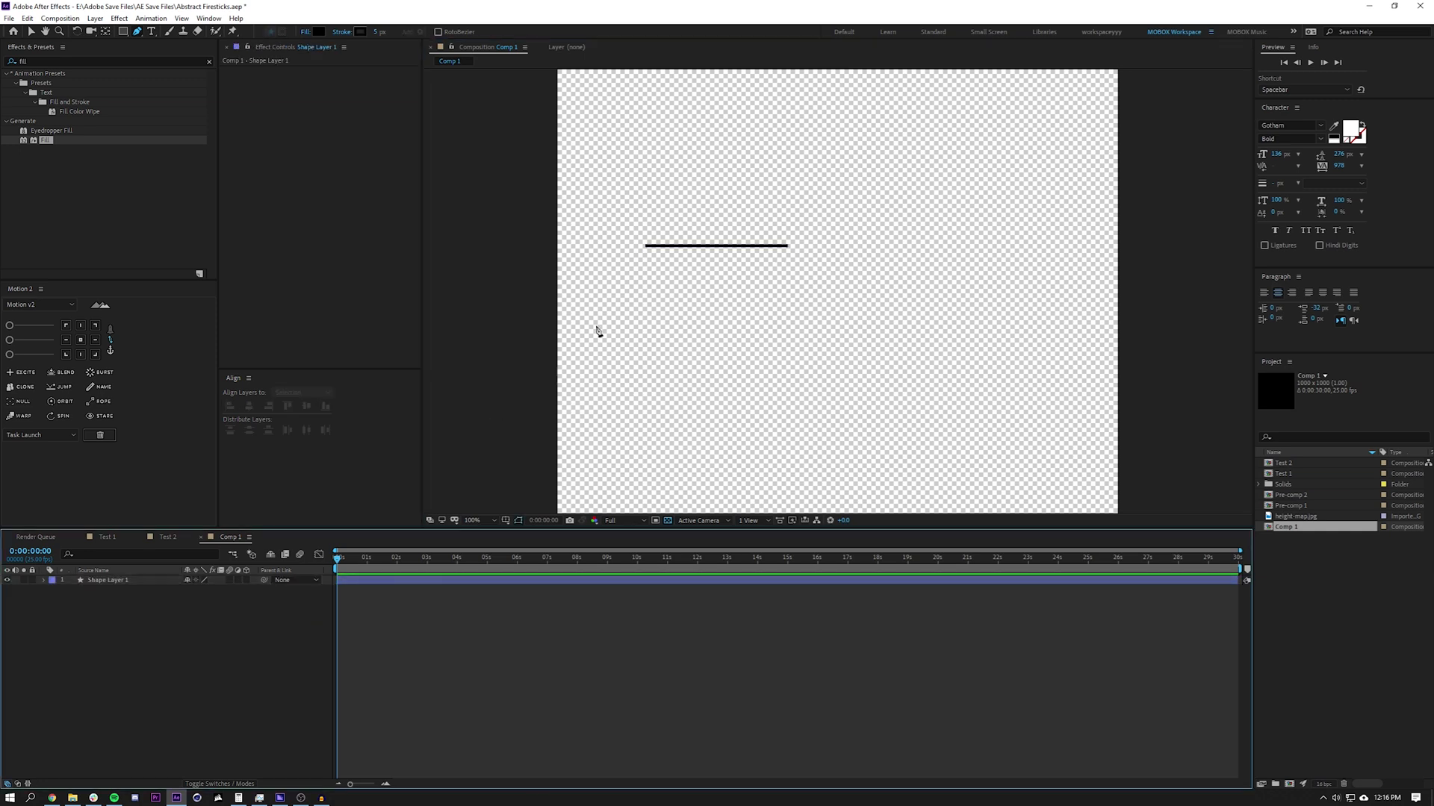
{"action": "left_click", "coordinate": [647, 261]}
{"action": "left_click", "coordinate": [723, 266], "text": "shift"}
{"action": "left_click", "coordinate": [298, 669]}
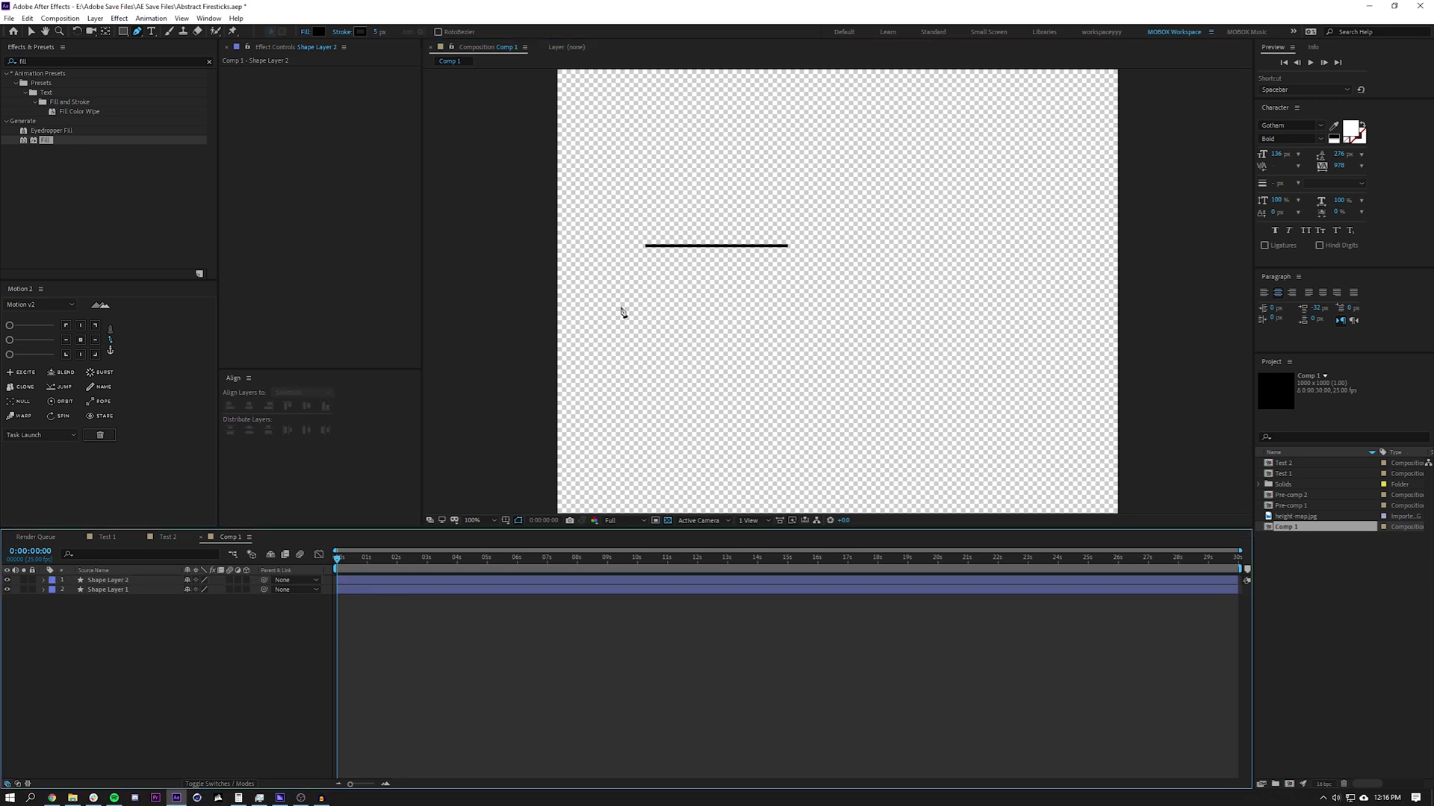
Step: Draw a very short third horizontal line and a medium-length fourth one beneath the others, each on its own shape layer
{"action": "left_click", "coordinate": [645, 279]}
{"action": "left_click", "coordinate": [665, 278], "text": "shift"}
{"action": "left_click", "coordinate": [283, 674]}
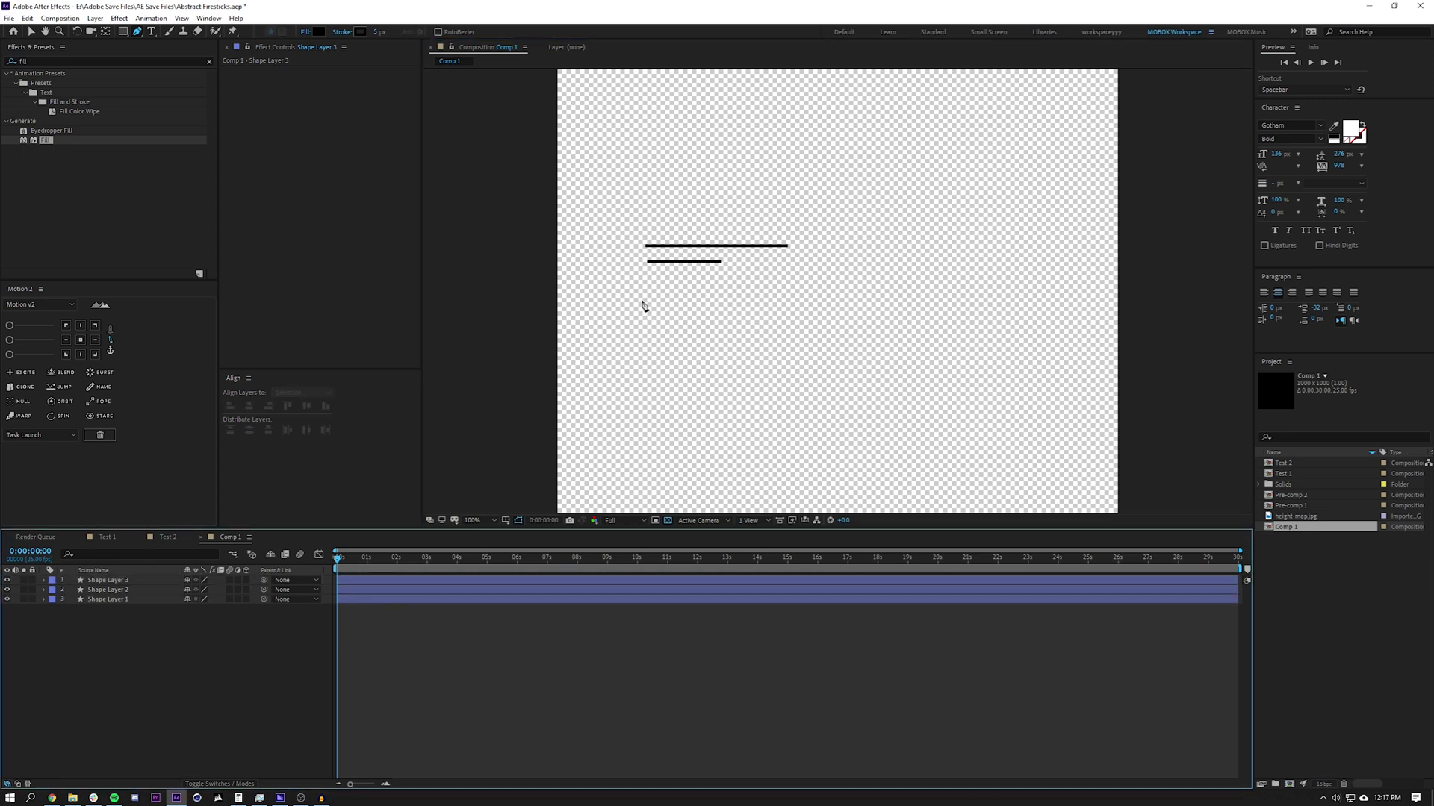
{"action": "left_click", "coordinate": [647, 296]}
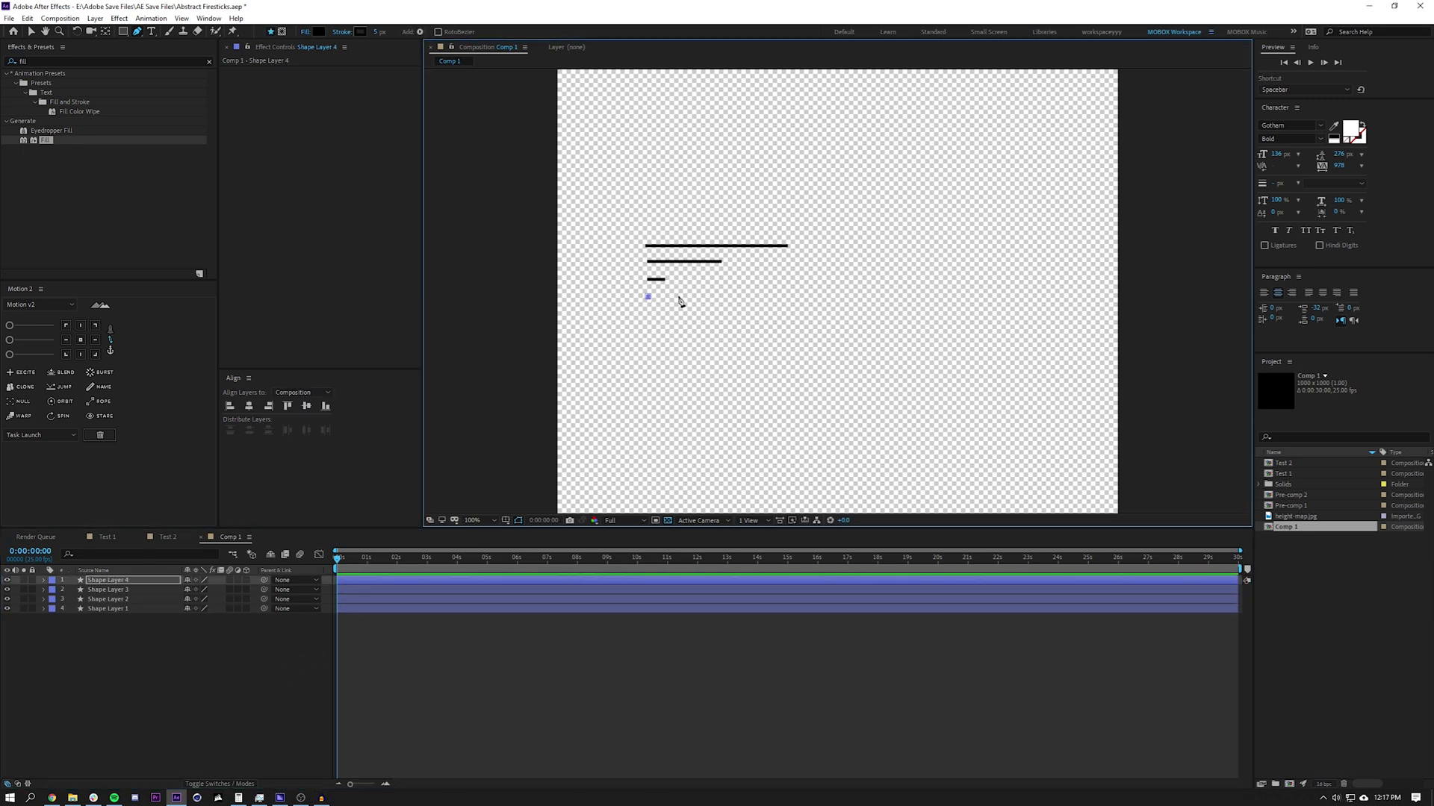
{"action": "left_click", "coordinate": [750, 297], "text": "shift"}
{"action": "left_click", "coordinate": [163, 694]}
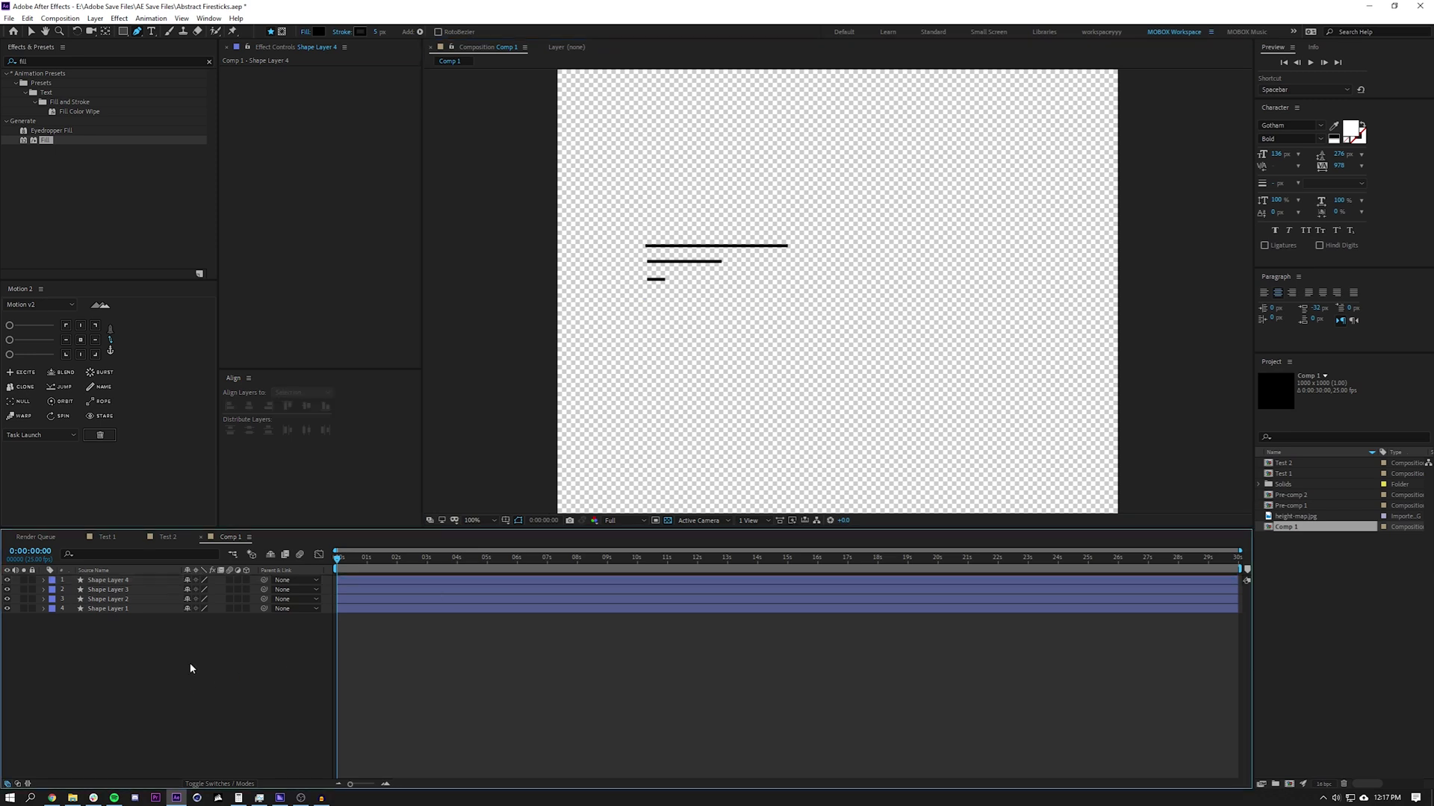
Step: Set the anchor points of all four line layers to their left ends
{"action": "scroll", "coordinate": [761, 280], "scroll_direction": "up", "scroll_amount": 1}
{"action": "left_click", "coordinate": [31, 31]}
{"action": "left_click_drag", "start_coordinate": [741, 195], "coordinate": [950, 250]}
{"action": "left_click", "coordinate": [131, 611]}
{"action": "left_click", "coordinate": [133, 580]}
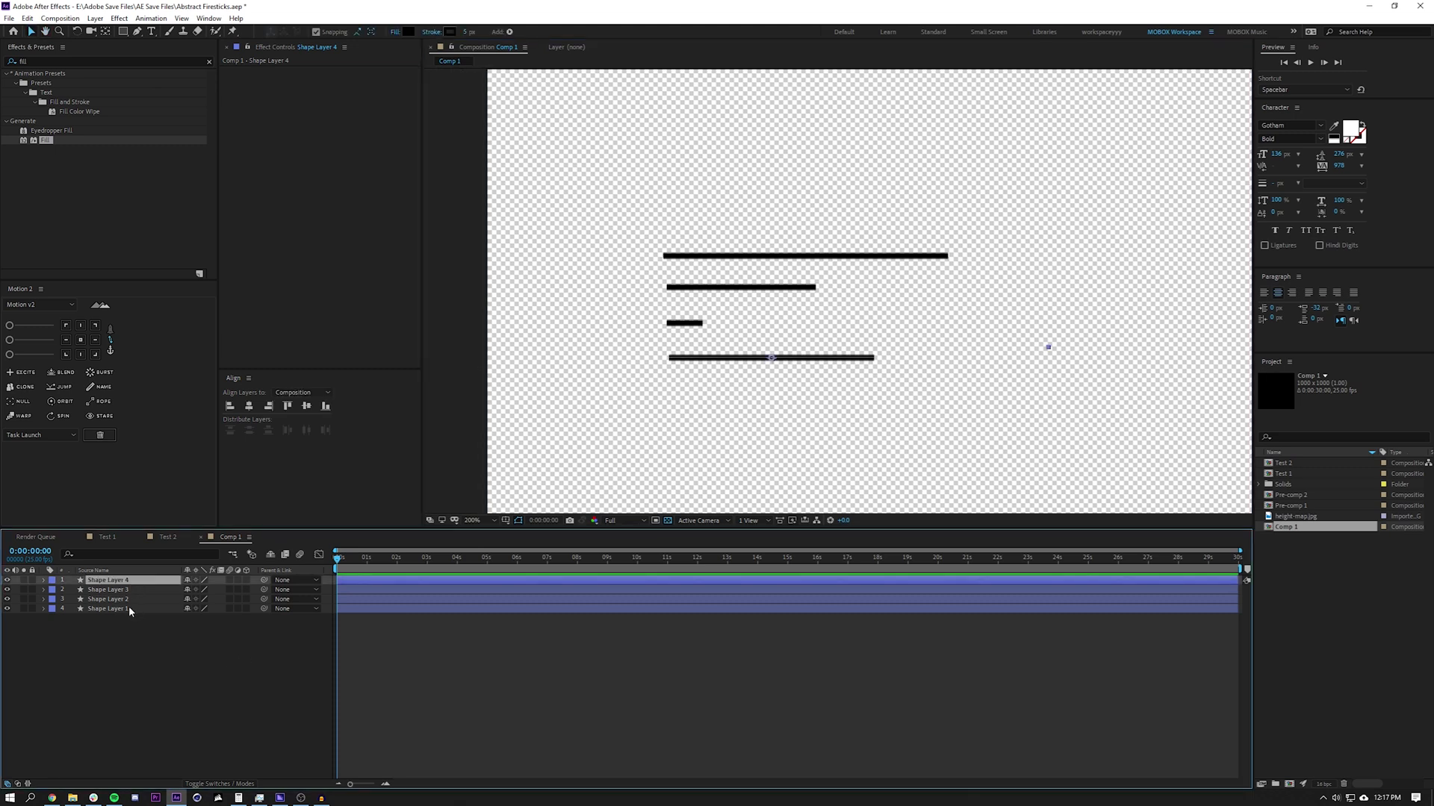
{"action": "left_click", "coordinate": [162, 609], "text": "shift"}
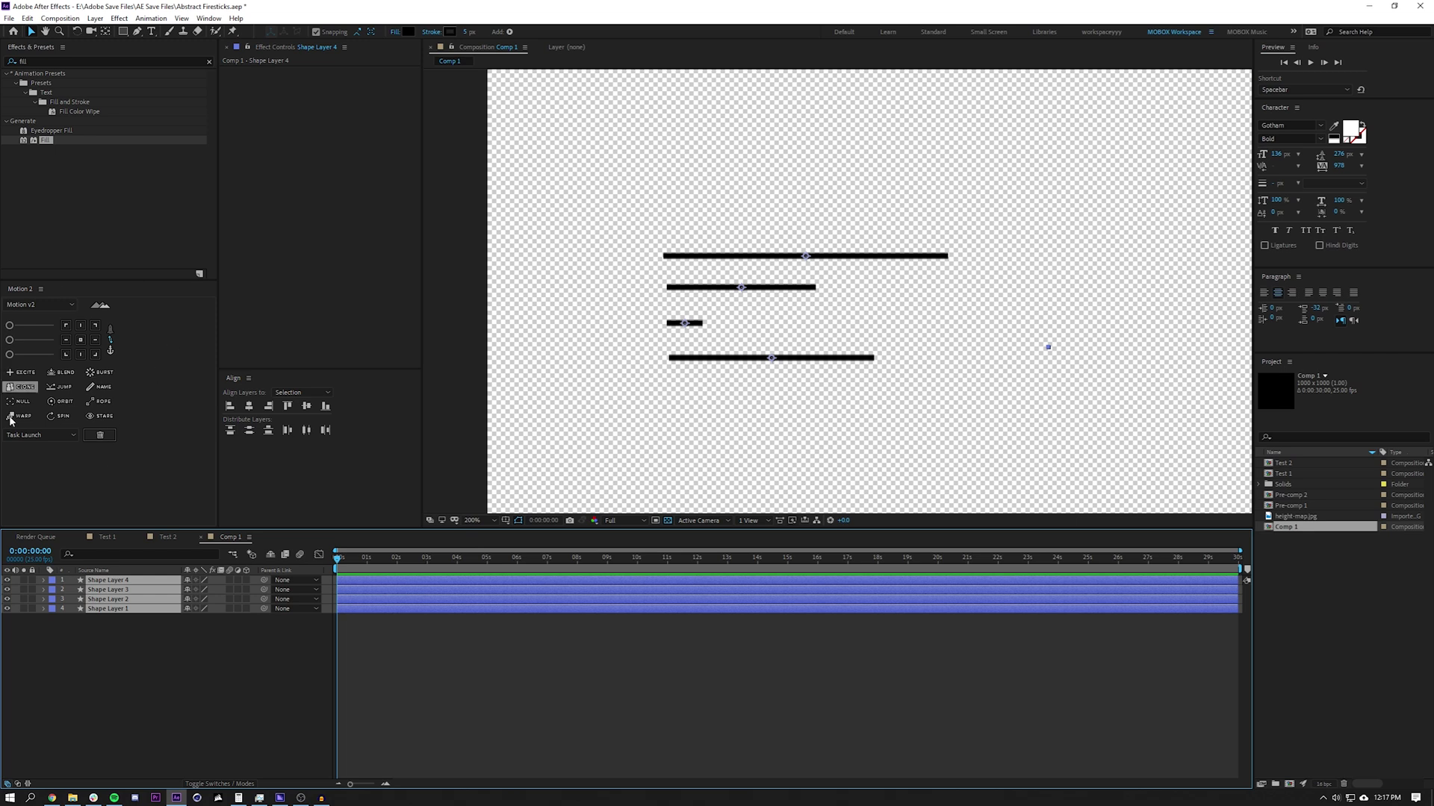
{"action": "left_click", "coordinate": [65, 340]}
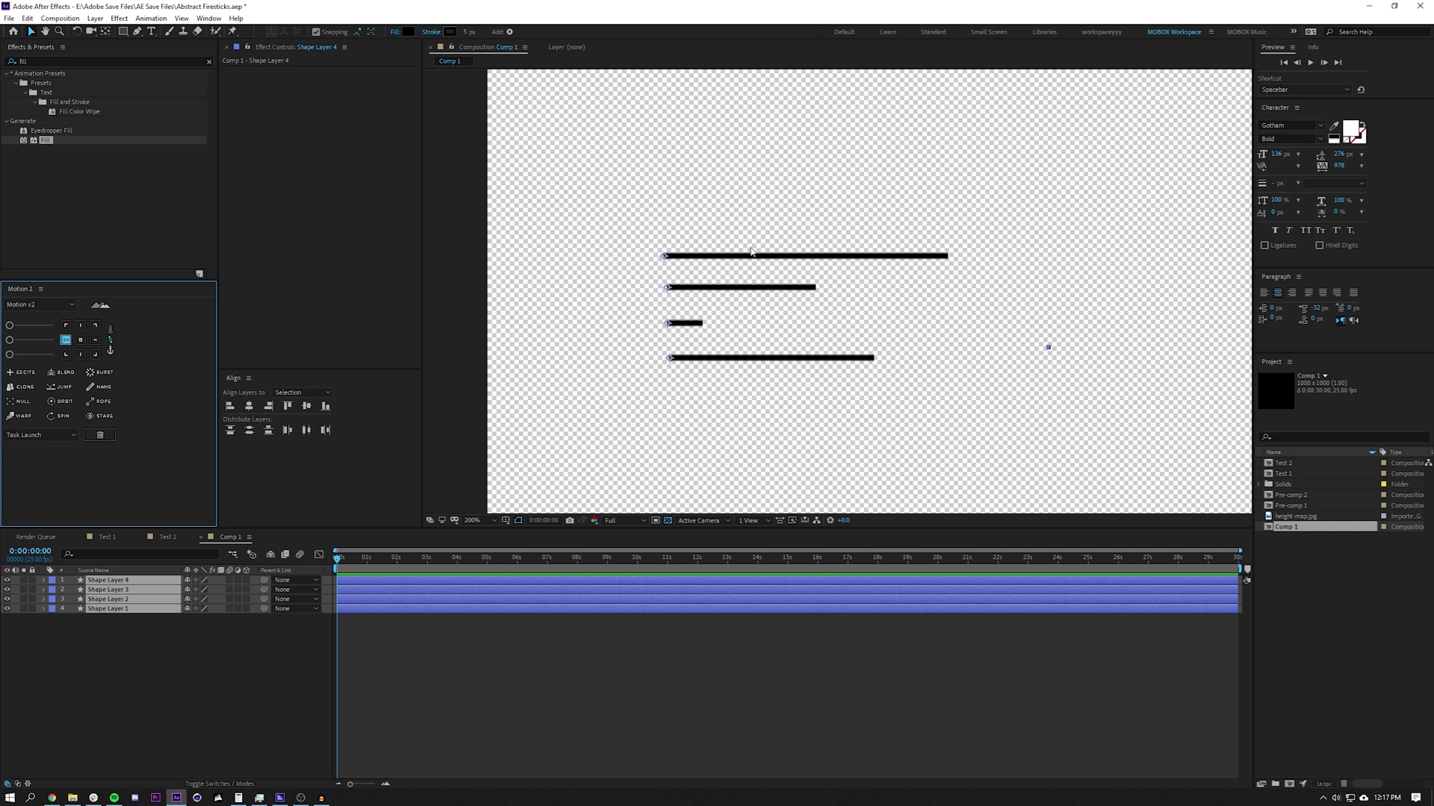
Step: Add a comp-sized red solid and place it beneath the shape layers as the background
{"action": "left_click", "coordinate": [301, 637]}
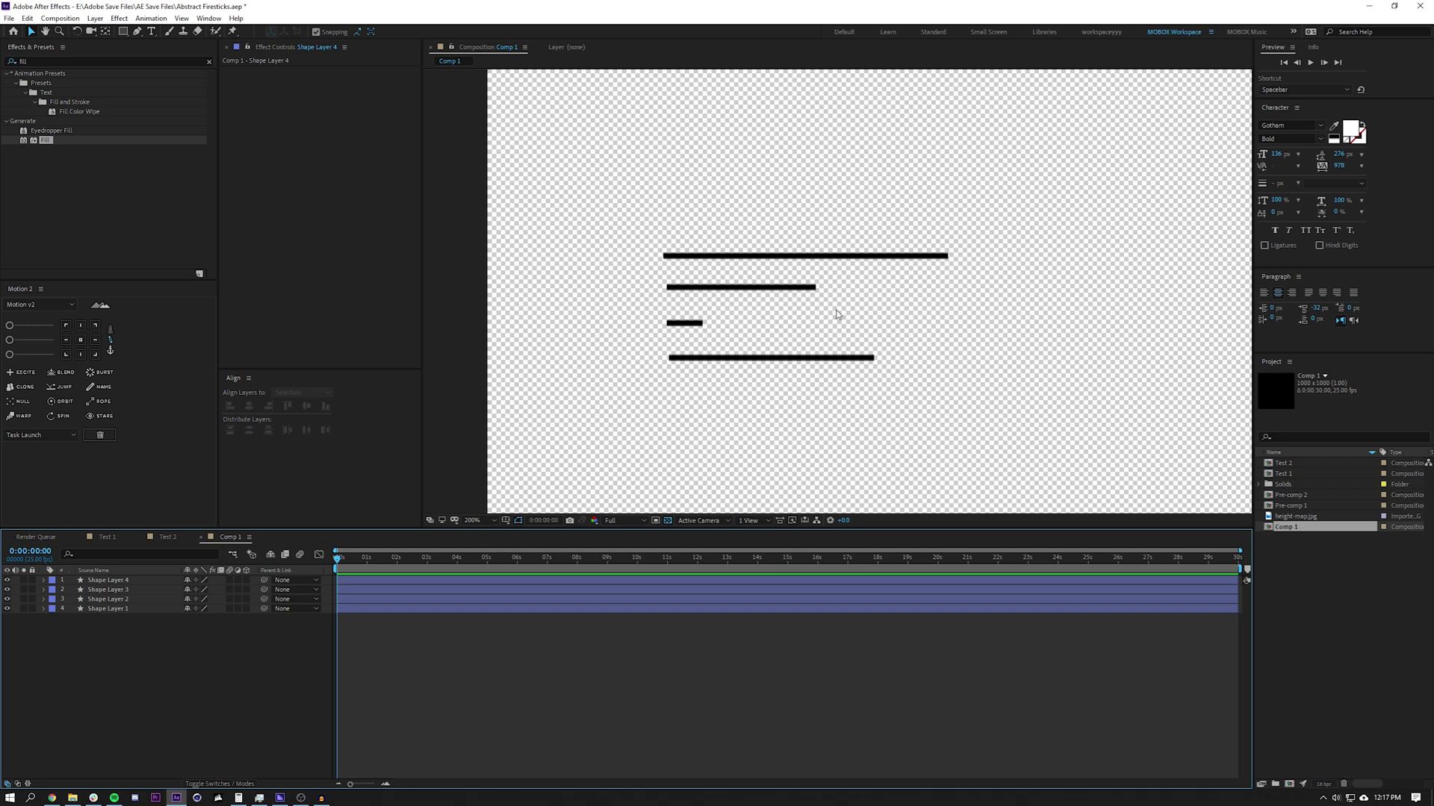
{"action": "key", "text": "comma"}
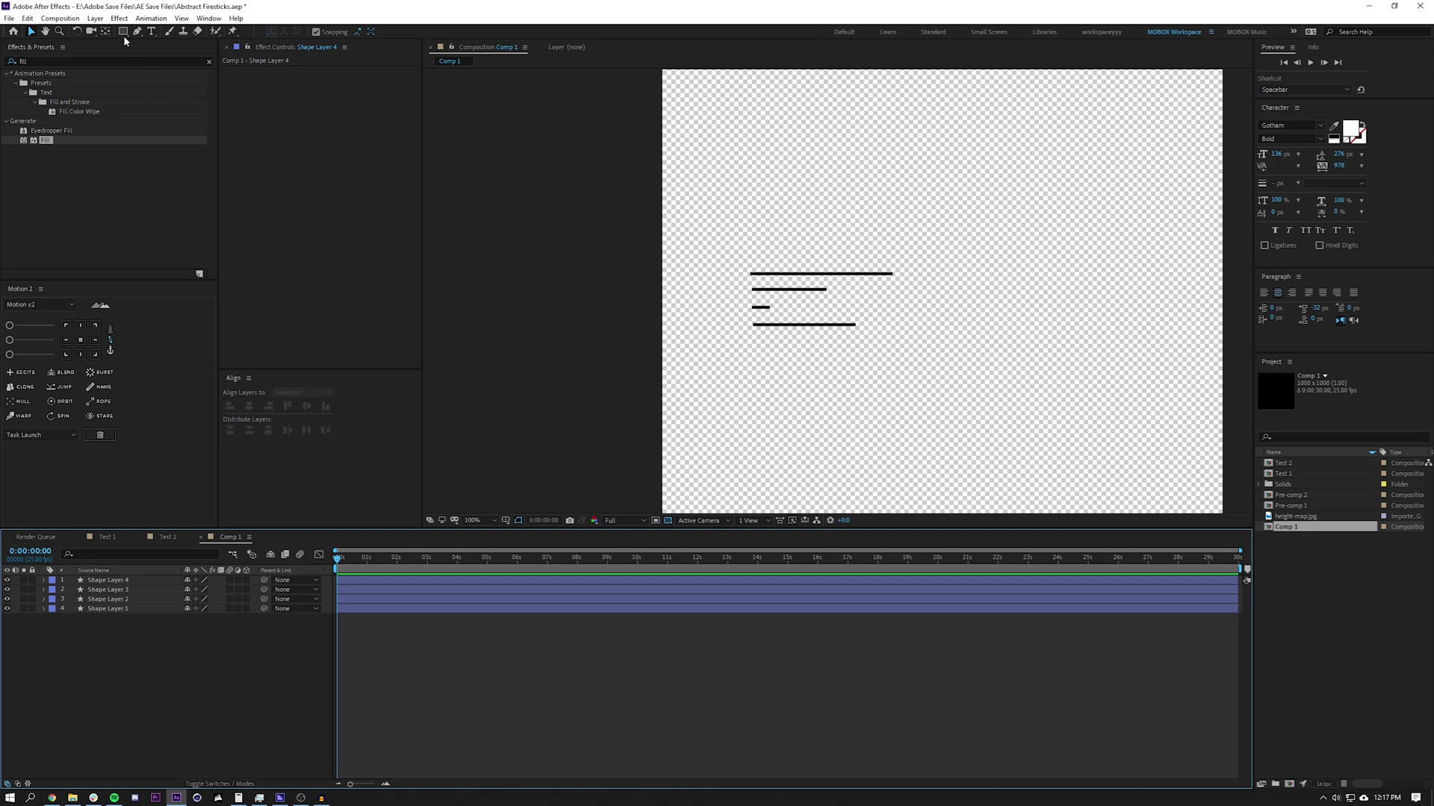
{"action": "left_click", "coordinate": [94, 19]}
{"action": "mouse_move", "coordinate": [187, 27]}
{"action": "left_click", "coordinate": [342, 49]}
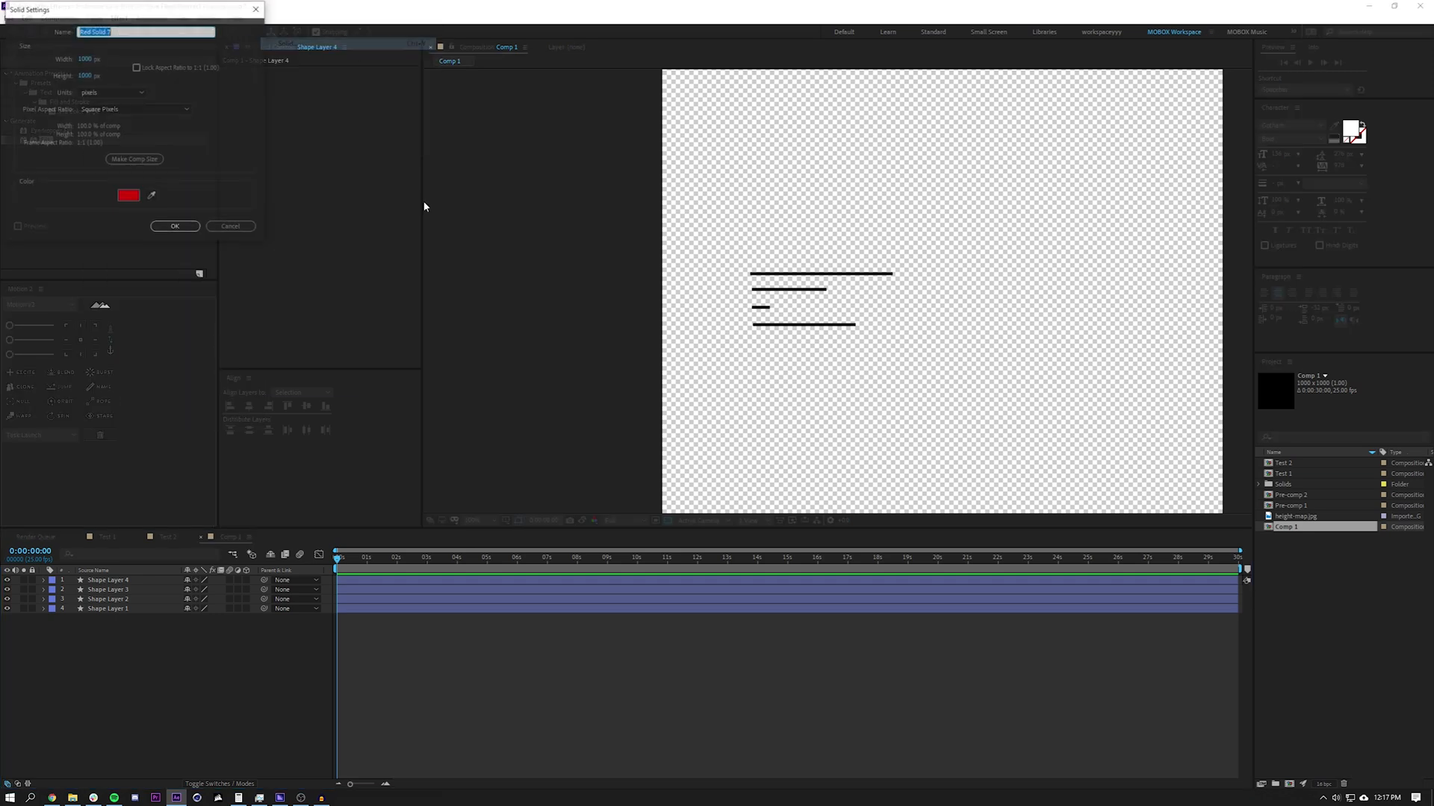
{"action": "left_click", "coordinate": [175, 227]}
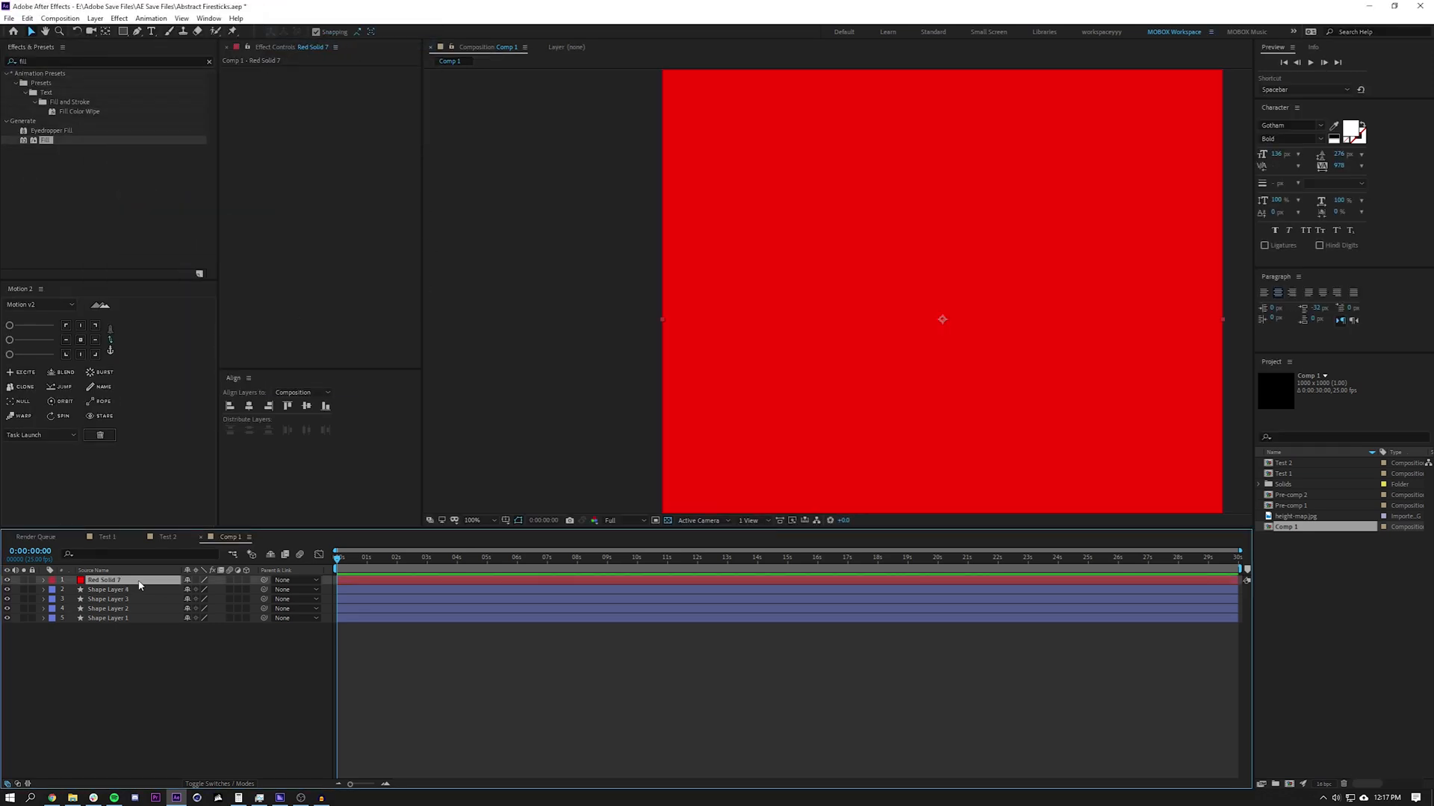
{"action": "left_click", "coordinate": [145, 651]}
{"action": "scroll", "coordinate": [1037, 371], "scroll_direction": "up", "scroll_amount": 1}
{"action": "left_click_drag", "start_coordinate": [1038, 371], "coordinate": [910, 321]}
{"action": "left_click", "coordinate": [920, 319]}
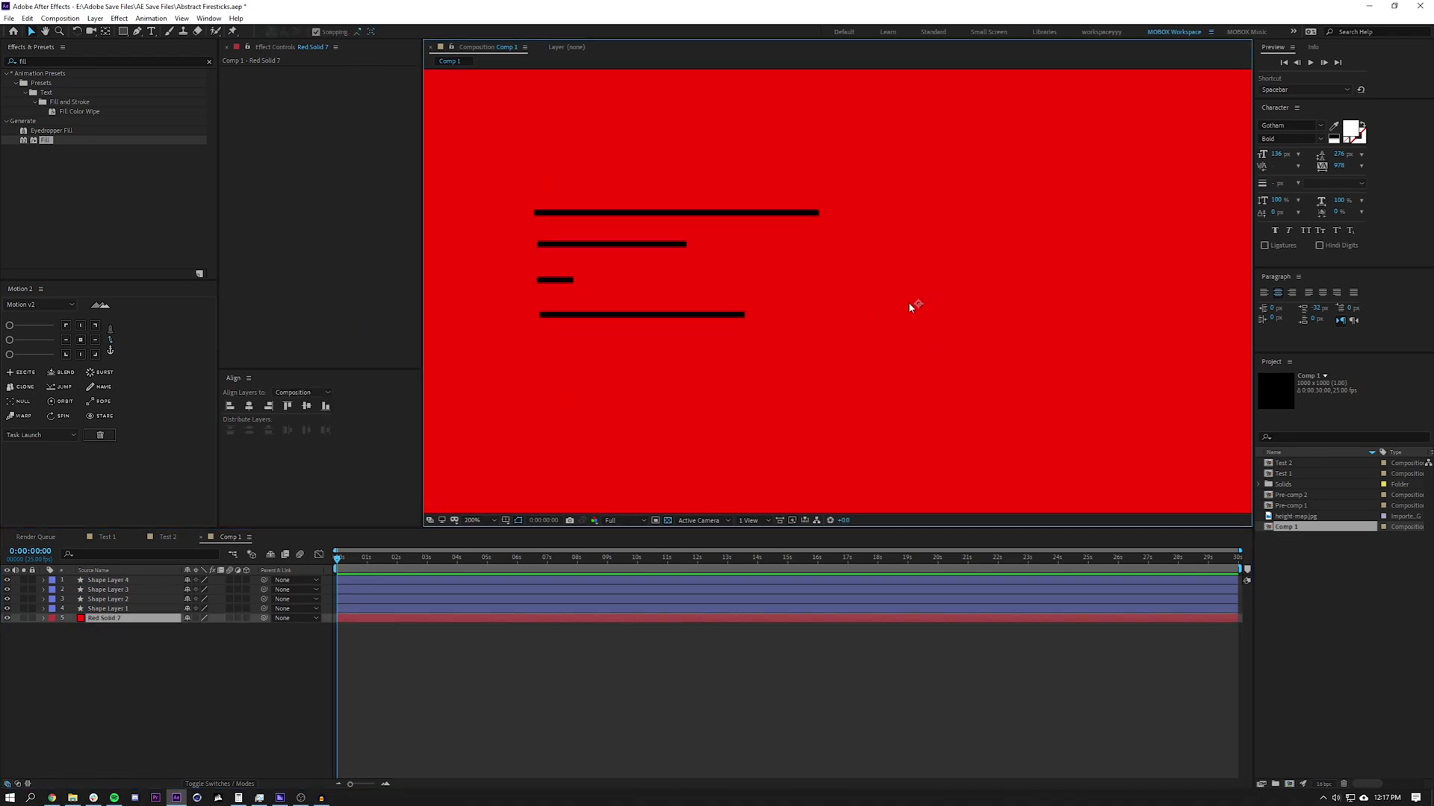
{"action": "left_click", "coordinate": [287, 671]}
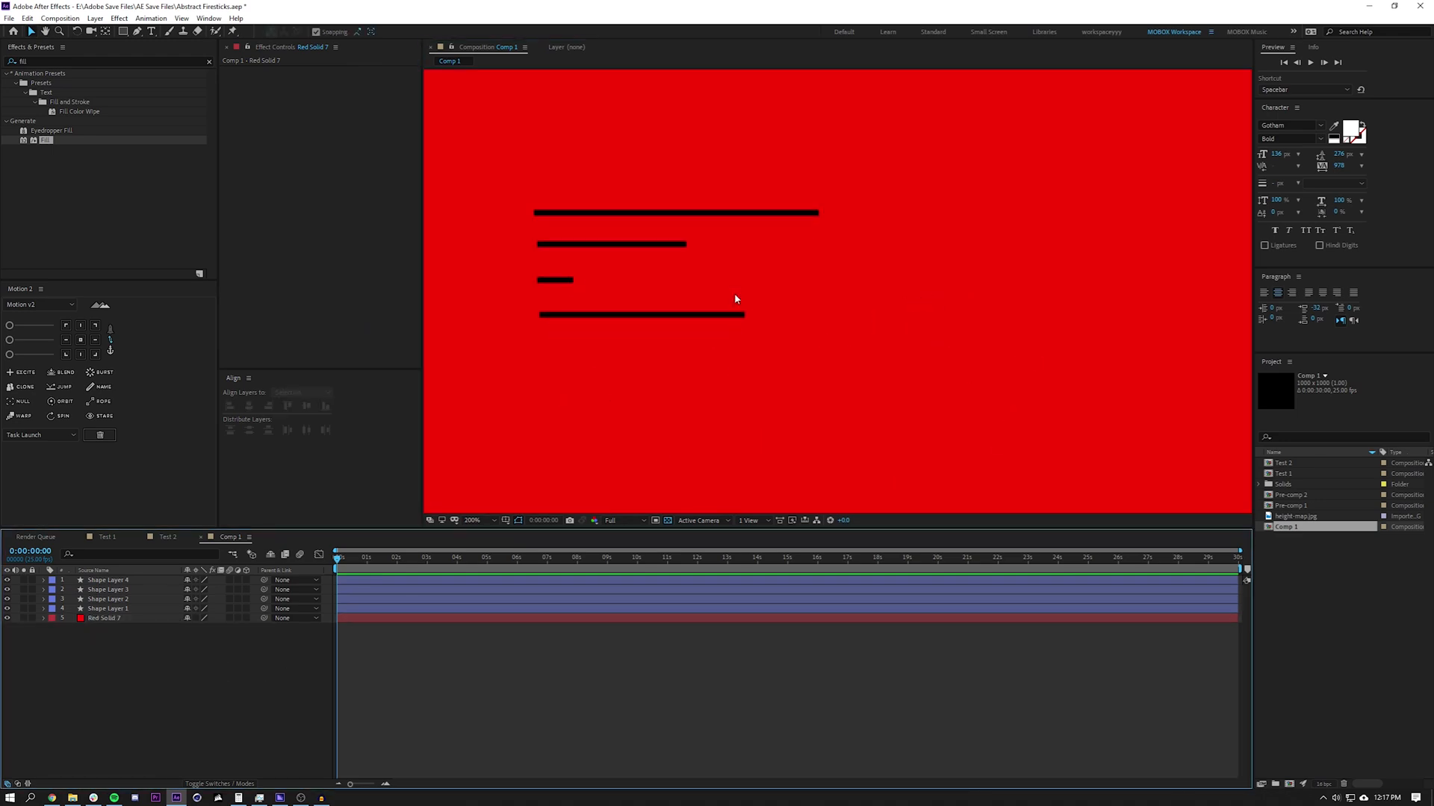
Step: Move the longest line, Shape Layer 1, so its left end sits on the composition's centre
{"action": "left_click", "coordinate": [110, 601]}
{"action": "left_click", "coordinate": [117, 581]}
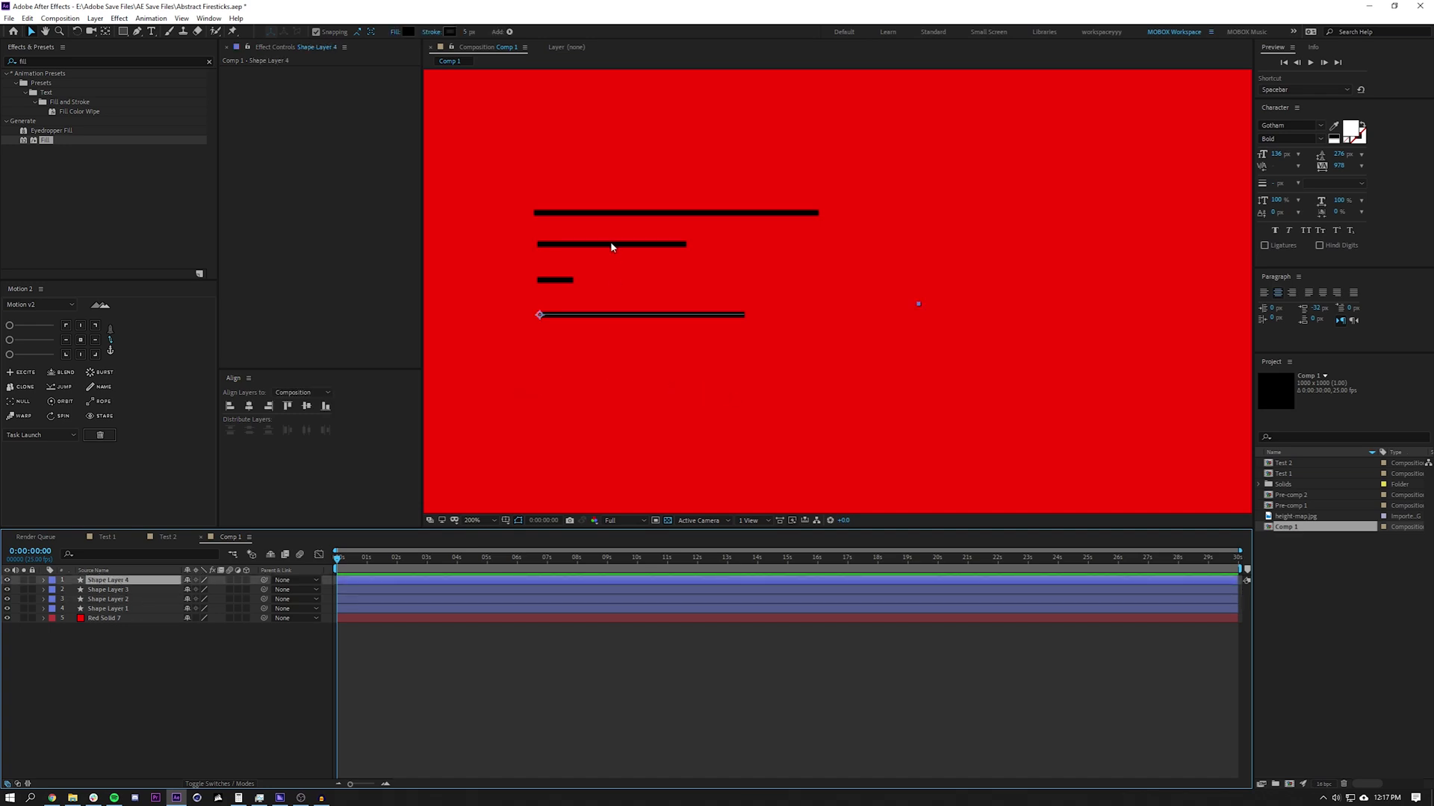
{"action": "left_click", "coordinate": [123, 609]}
{"action": "left_click_drag", "start_coordinate": [529, 215], "coordinate": [918, 304]}
{"action": "left_click_drag", "start_coordinate": [996, 333], "coordinate": [929, 356]}
Step: Move the shortest line, Shape Layer 3, onto the right end of the longest line to extend it
{"action": "left_click", "coordinate": [109, 599]}
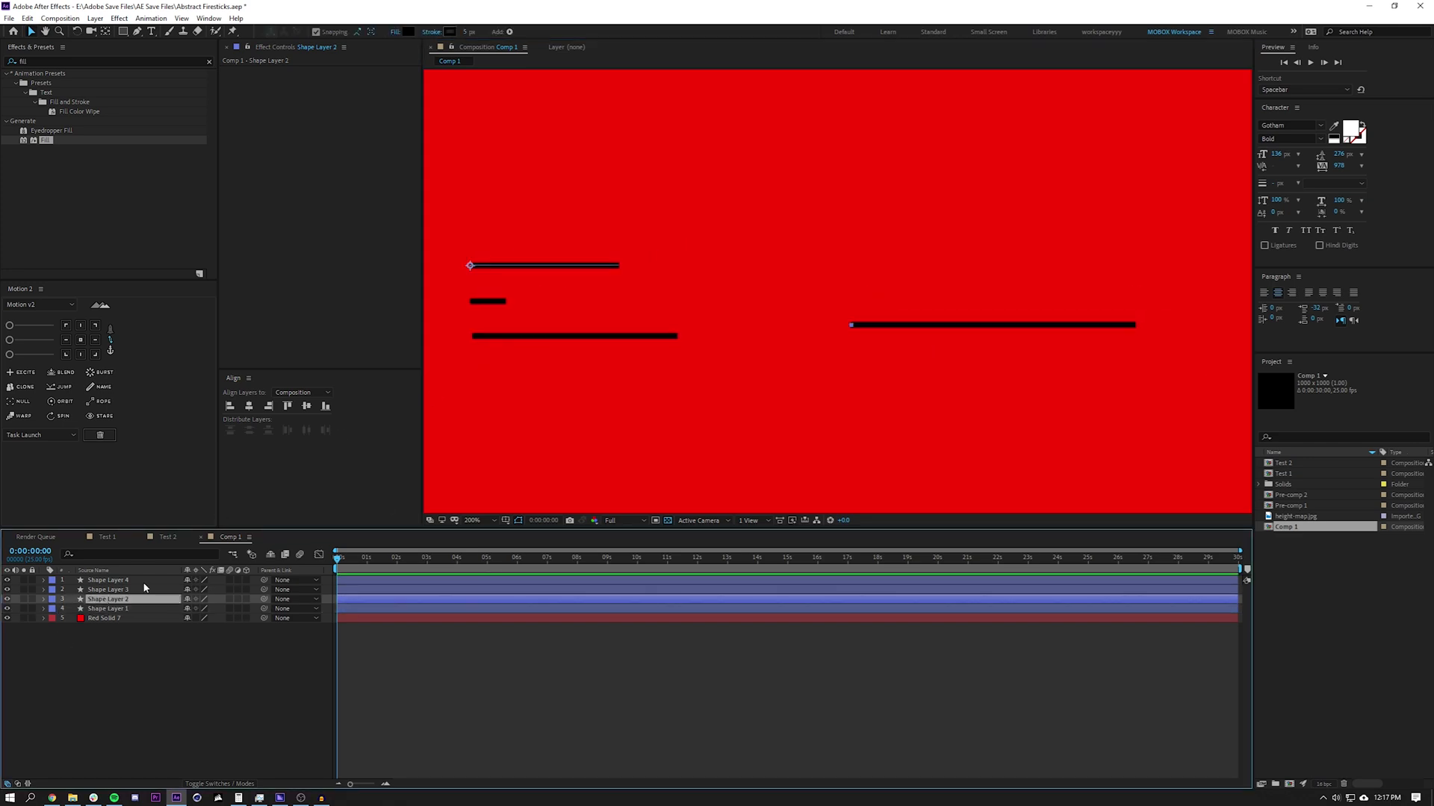
{"action": "left_click", "coordinate": [109, 590]}
{"action": "left_click_drag", "start_coordinate": [471, 305], "coordinate": [1132, 368]}
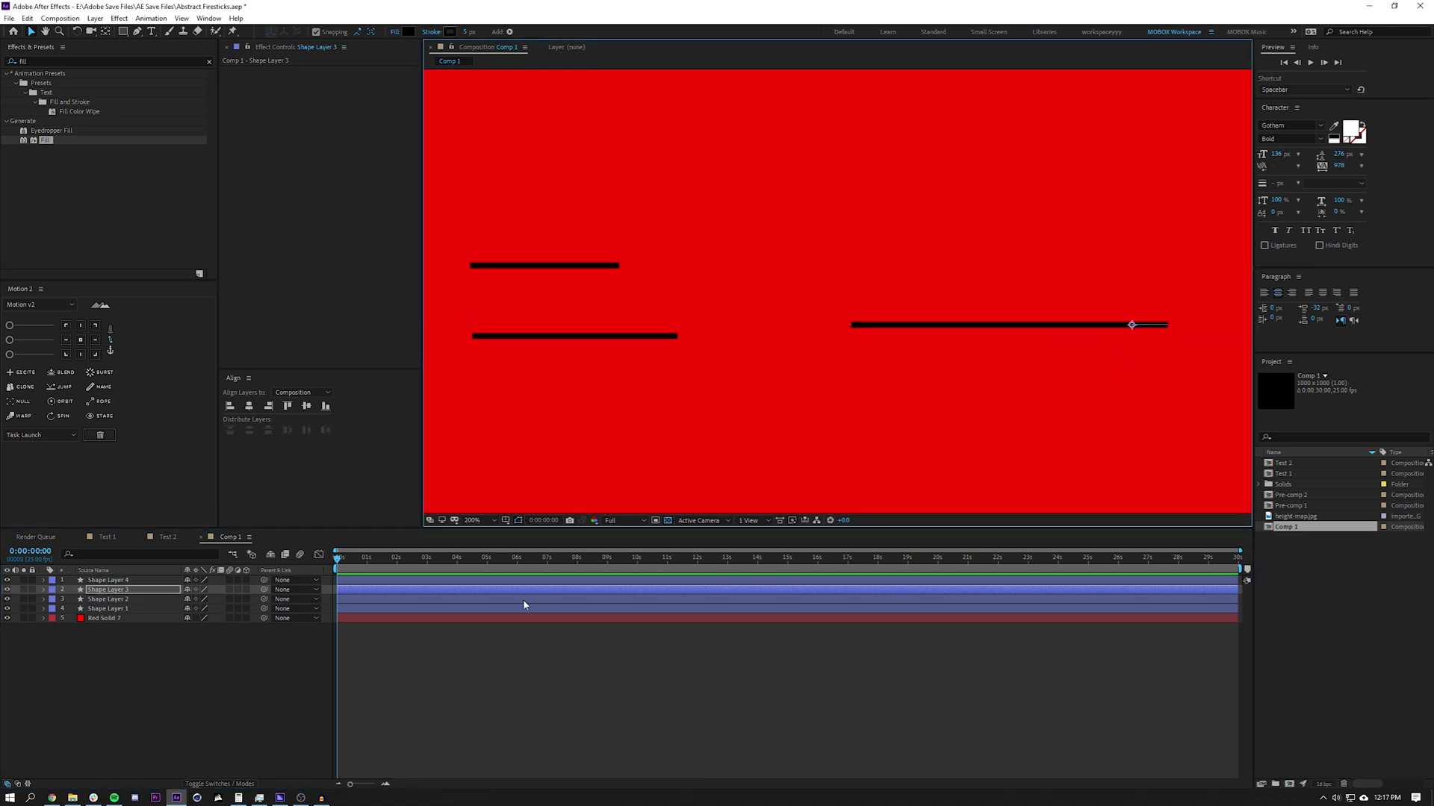
Step: Move Shape Layer 2 so its left end joins the right end of the shortest line
{"action": "left_click", "coordinate": [104, 599]}
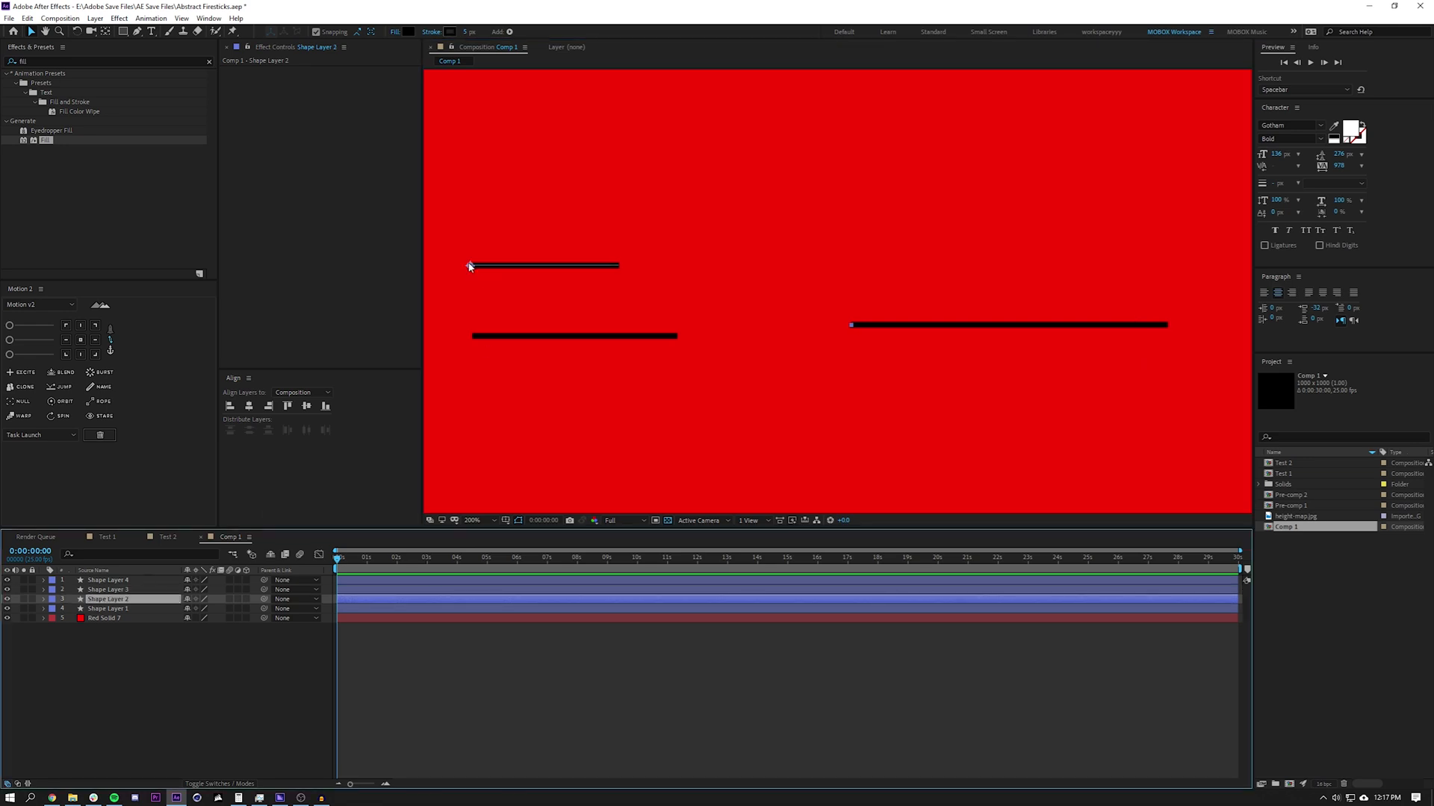
{"action": "left_click_drag", "start_coordinate": [470, 267], "coordinate": [1210, 329]}
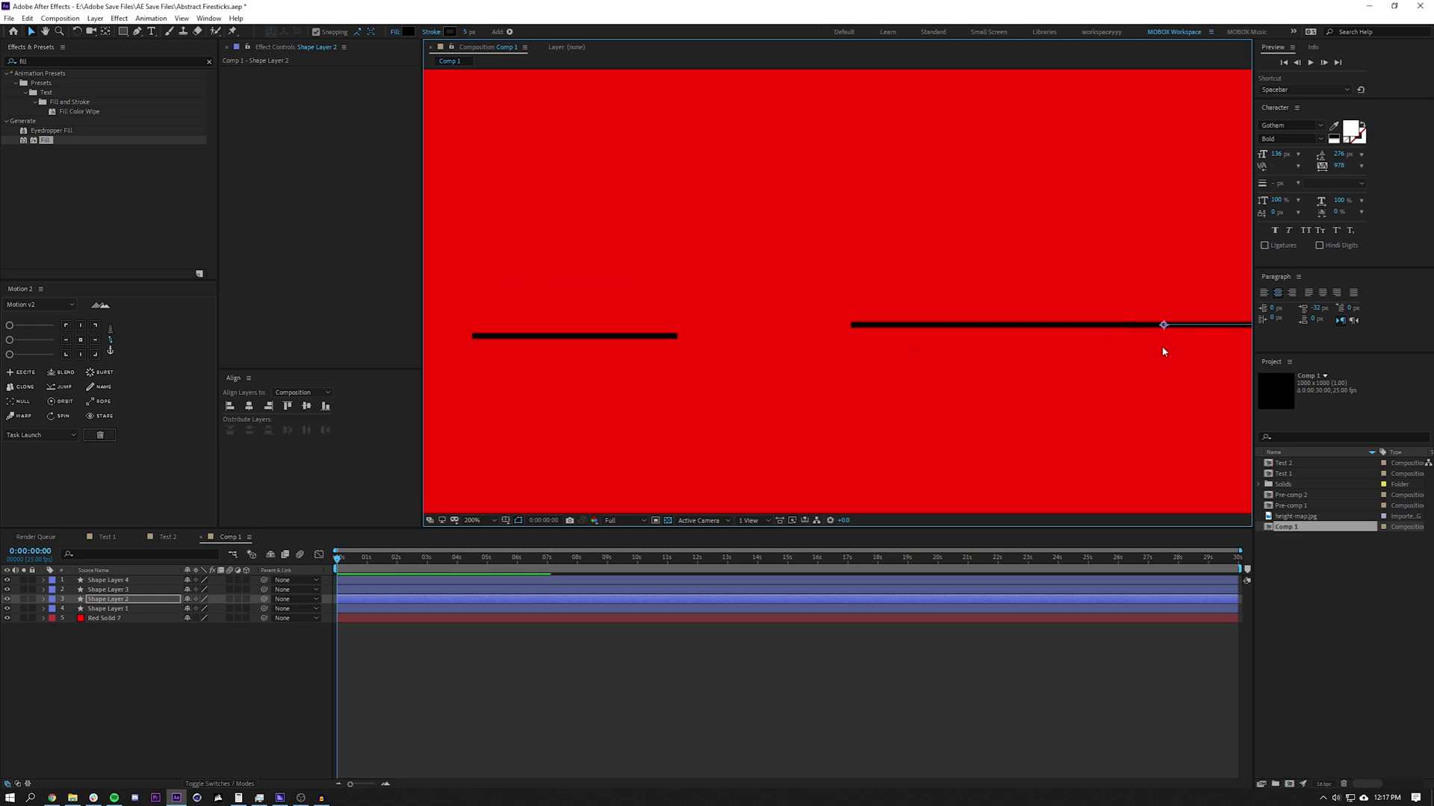
{"action": "key", "text": "comma"}
Step: Delete the unused fourth line, Shape Layer 4
{"action": "left_click", "coordinate": [106, 657]}
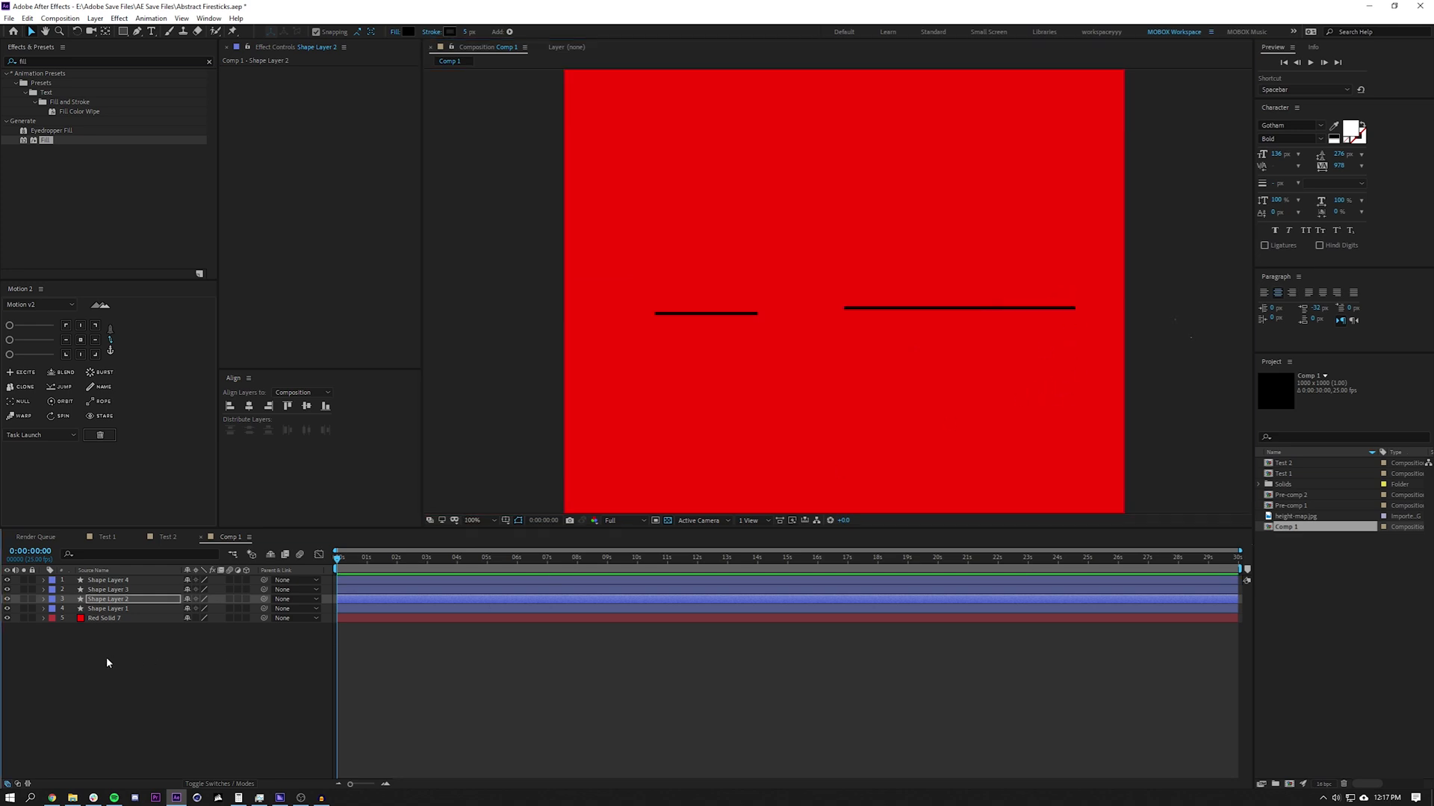
{"action": "left_click", "coordinate": [102, 582]}
{"action": "key", "text": "Delete"}
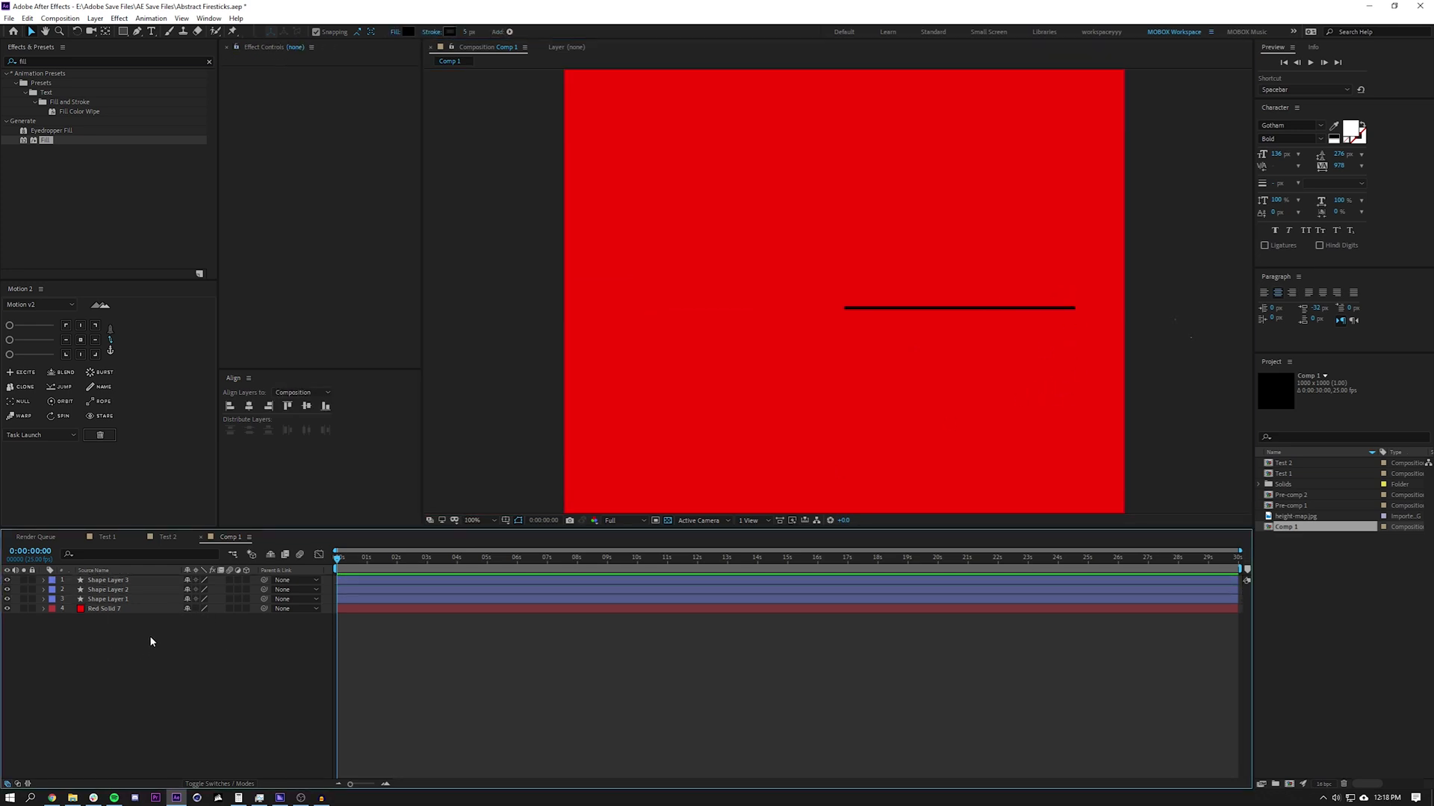
{"action": "key", "text": "period"}
{"action": "left_click_drag", "start_coordinate": [990, 359], "coordinate": [833, 341]}
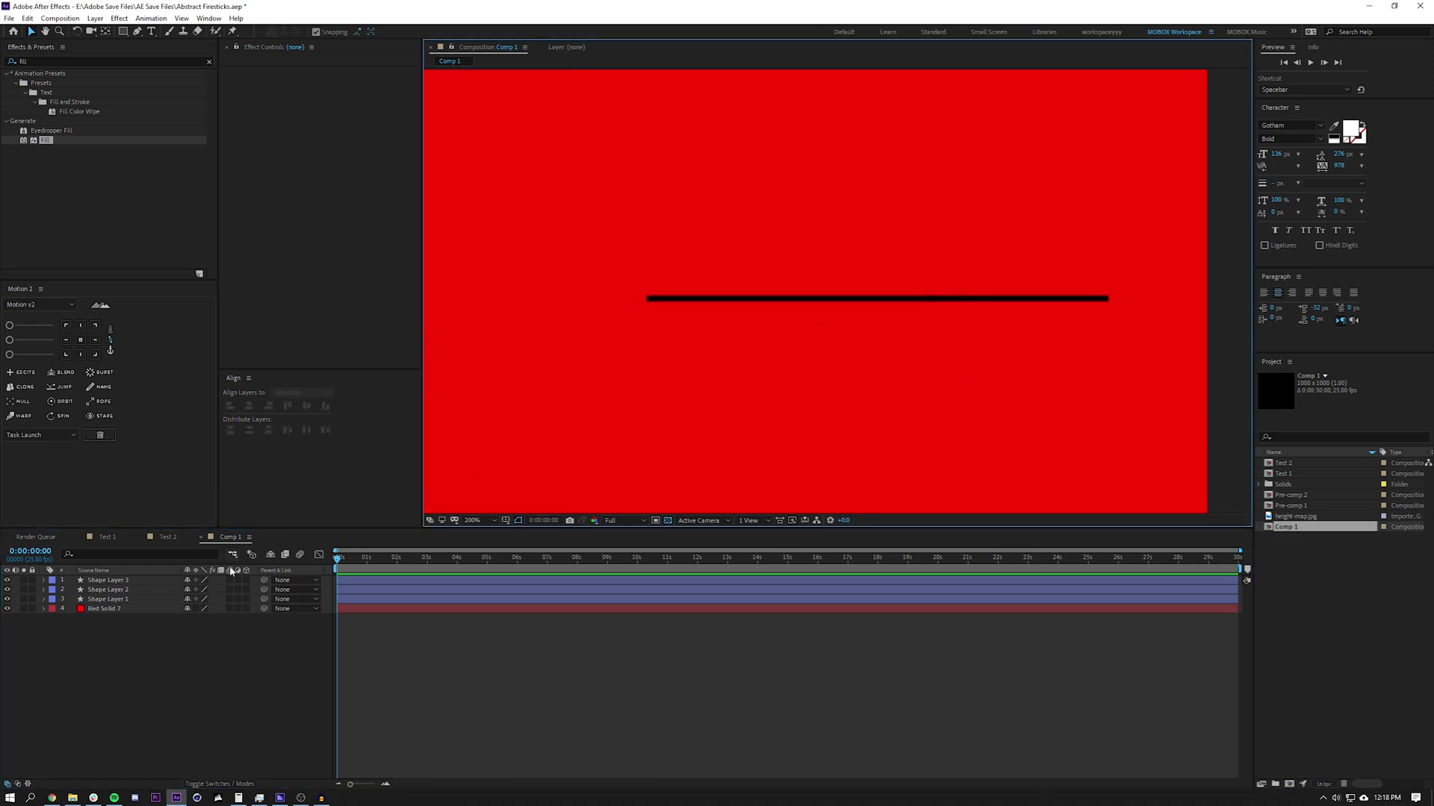
Step: Reorder the layers so Shape Layer 3 lies between Shape Layer 2 and Shape Layer 1
{"action": "left_click", "coordinate": [108, 590]}
{"action": "left_click", "coordinate": [115, 601]}
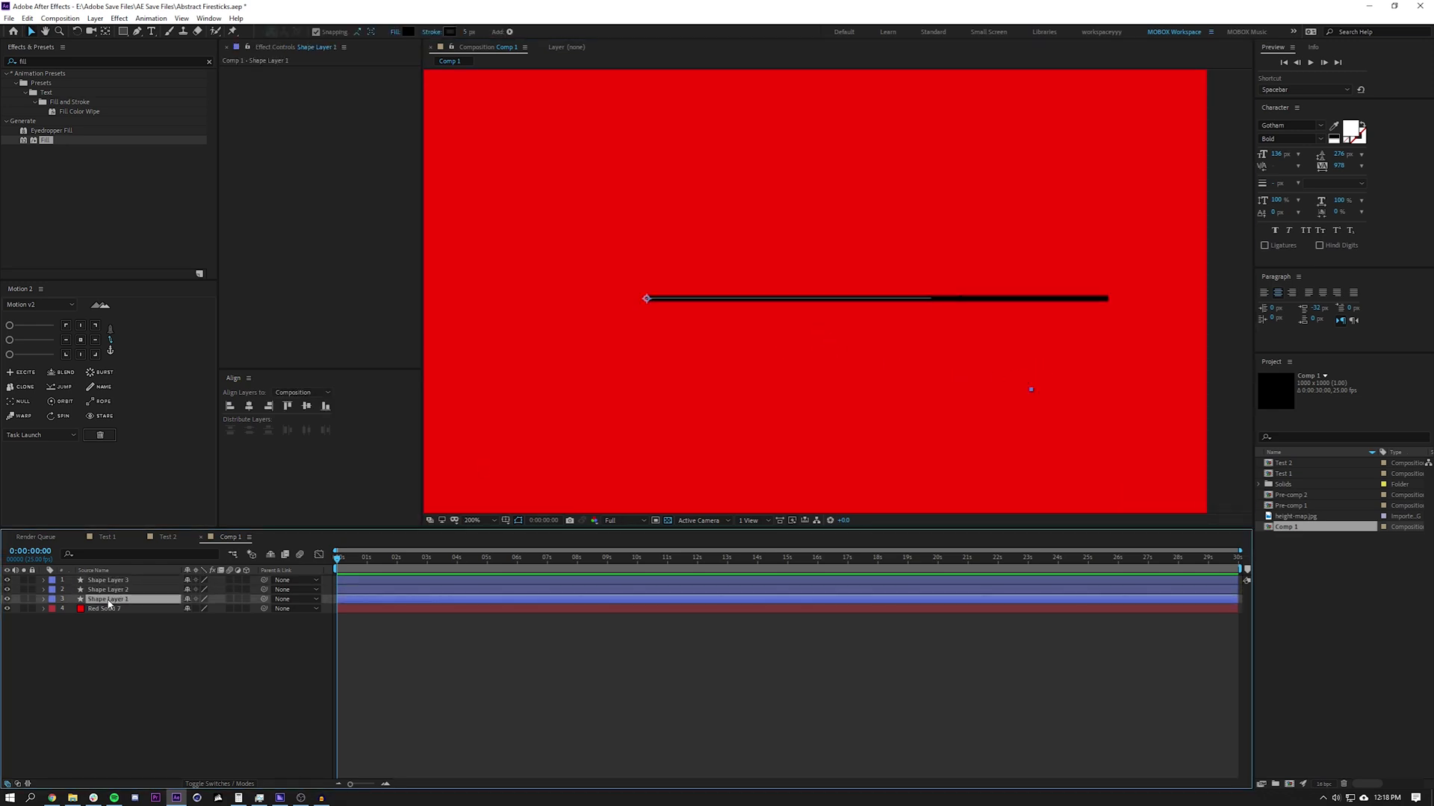
{"action": "left_click_drag", "start_coordinate": [113, 580], "coordinate": [129, 597]}
{"action": "left_click", "coordinate": [148, 621]}
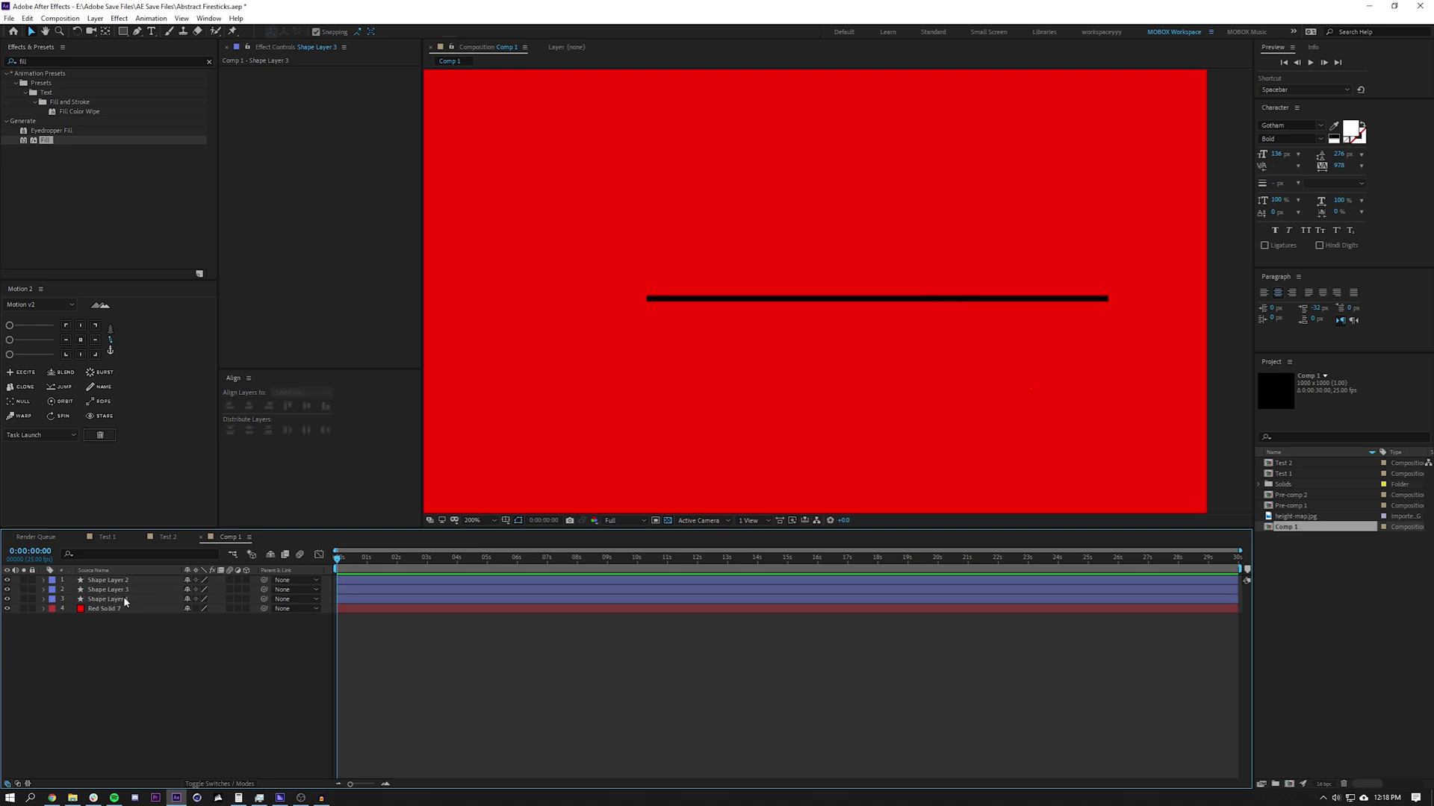
{"action": "left_click", "coordinate": [124, 597]}
{"action": "key", "text": "ctrl+Up"}
{"action": "key", "text": "ctrl+Up"}
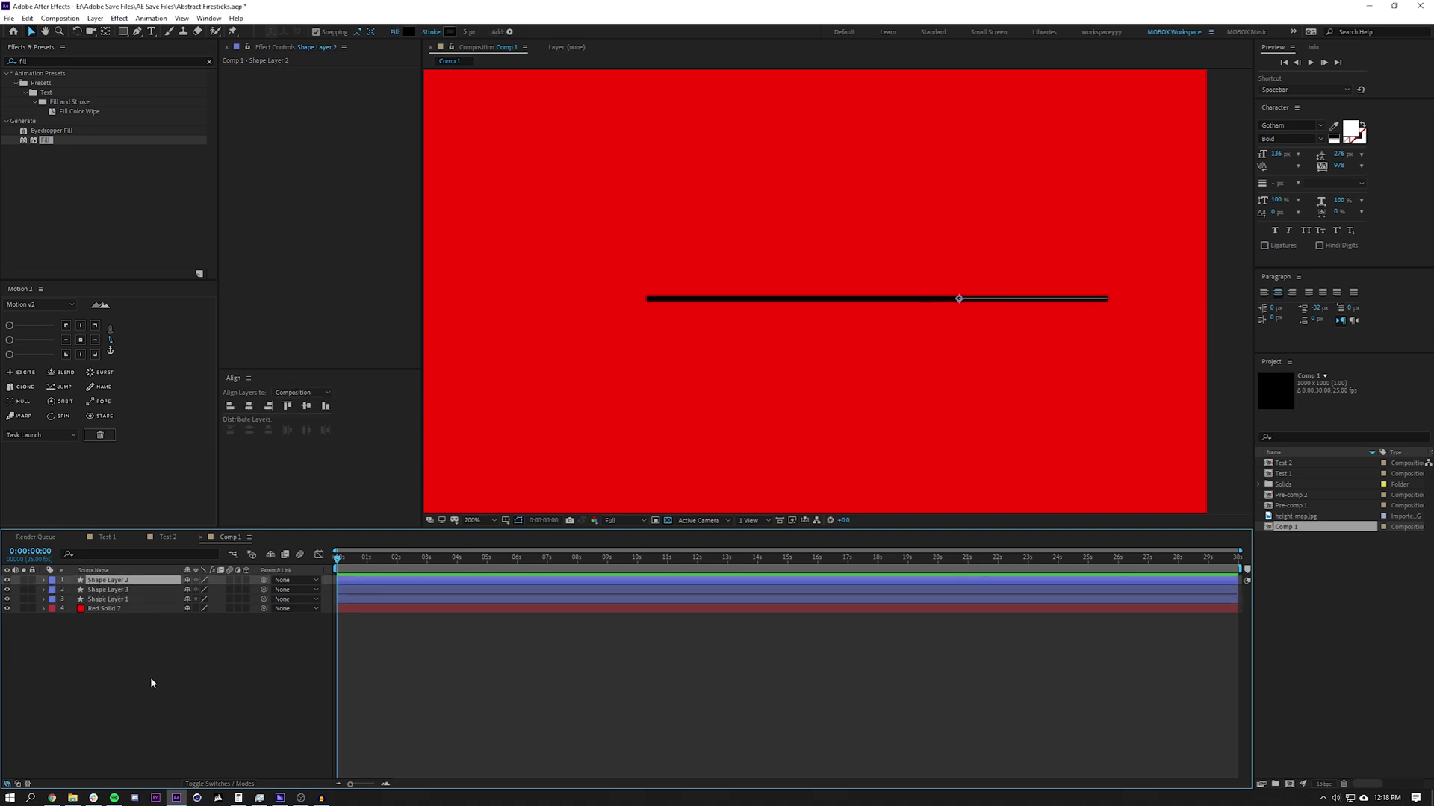
Step: Parent Shape Layer 2 to Shape Layer 3, and Shape Layer 3 to Shape Layer 1
{"action": "left_click", "coordinate": [150, 676]}
{"action": "left_click", "coordinate": [137, 591]}
{"action": "left_click_drag", "start_coordinate": [264, 589], "coordinate": [154, 590]}
{"action": "left_click", "coordinate": [226, 652]}
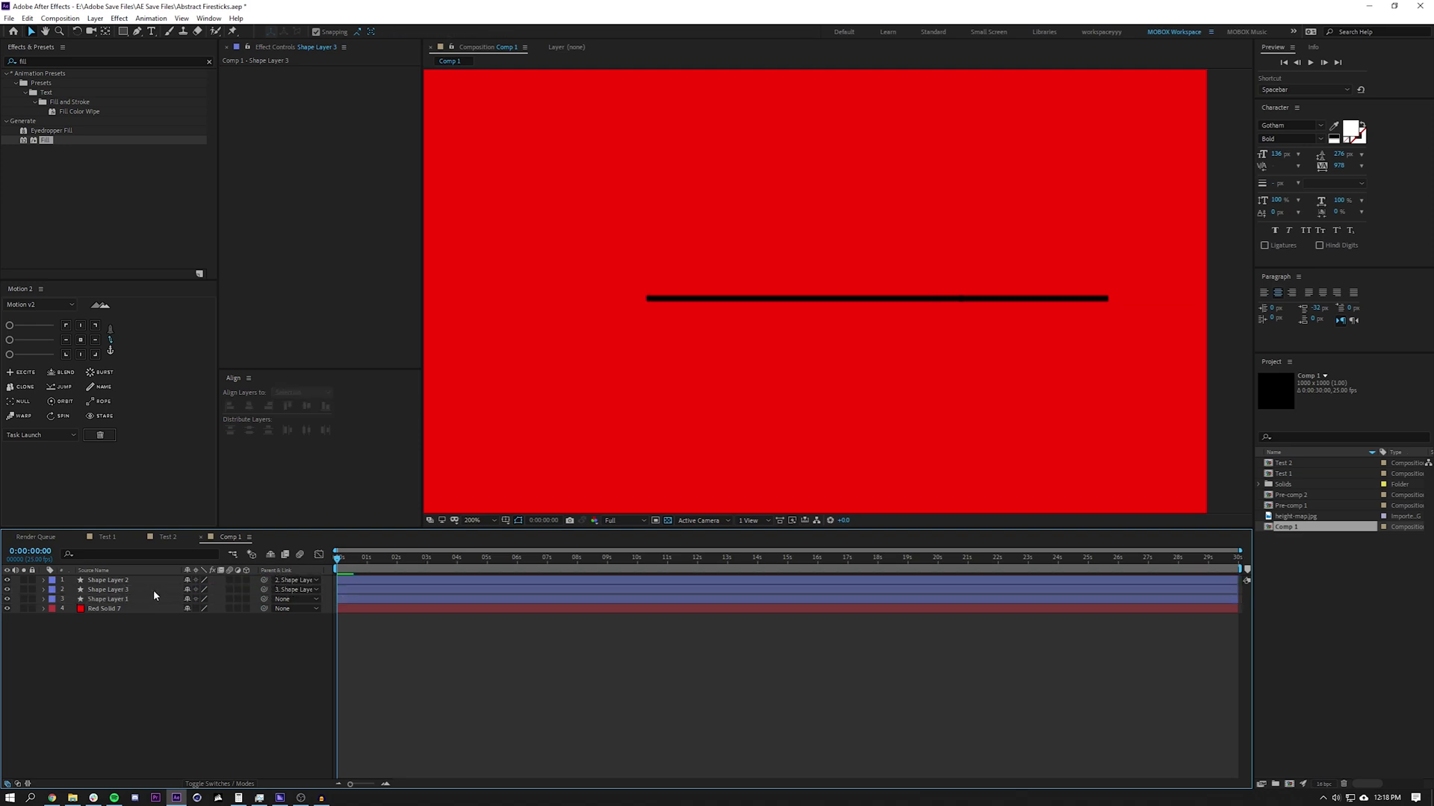
Step: Draw a small black circle with the Ellipse tool at the right tip of the joined lines
{"action": "left_click", "coordinate": [143, 610]}
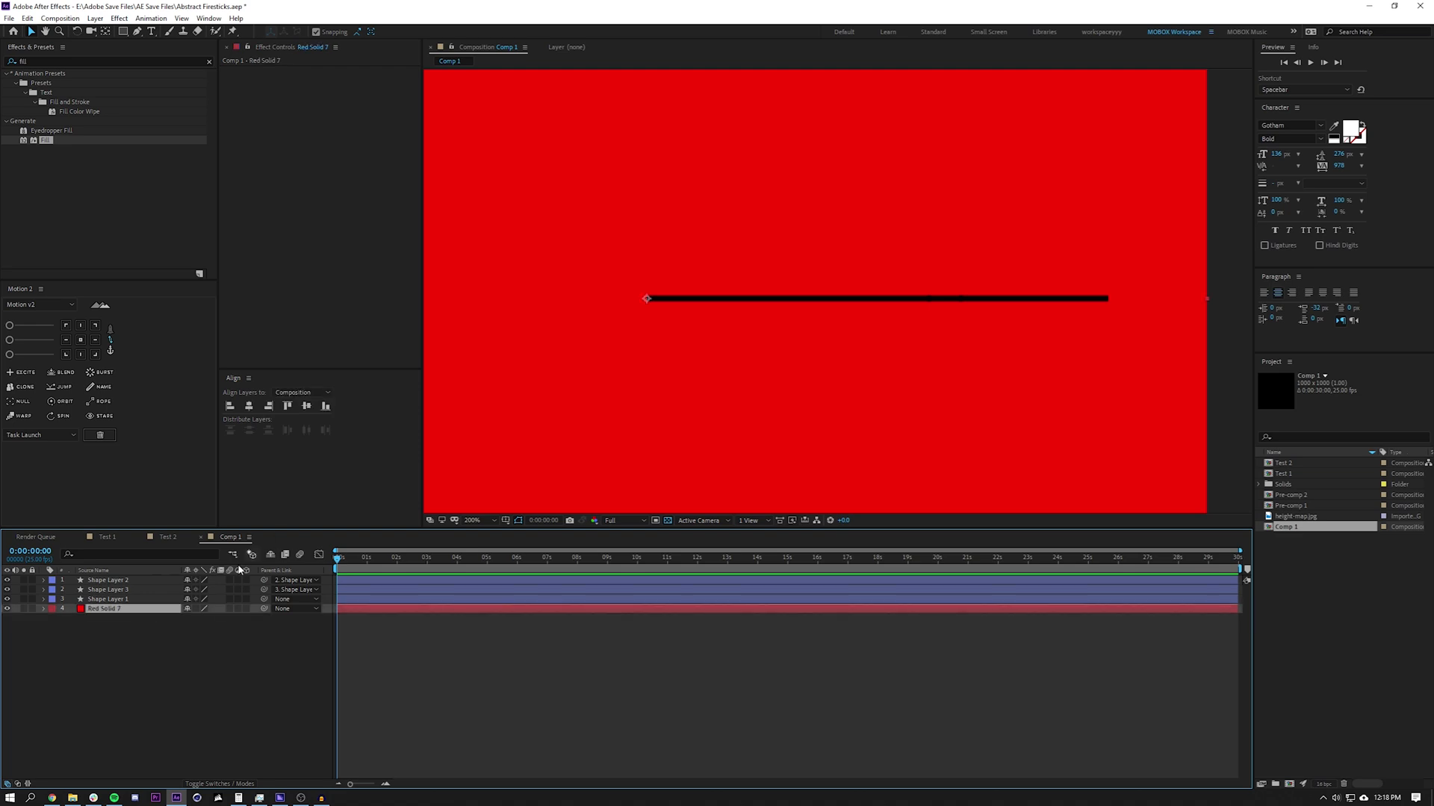
{"action": "left_click", "coordinate": [222, 681]}
{"action": "left_click_drag", "start_coordinate": [123, 31], "coordinate": [170, 55]}
{"action": "left_click_drag", "start_coordinate": [958, 221], "coordinate": [1108, 298]}
{"action": "key", "text": "v"}
Step: Rename the line layers from tip to base as Line 3, Line 2 and Line 1
{"action": "left_click", "coordinate": [130, 619]}
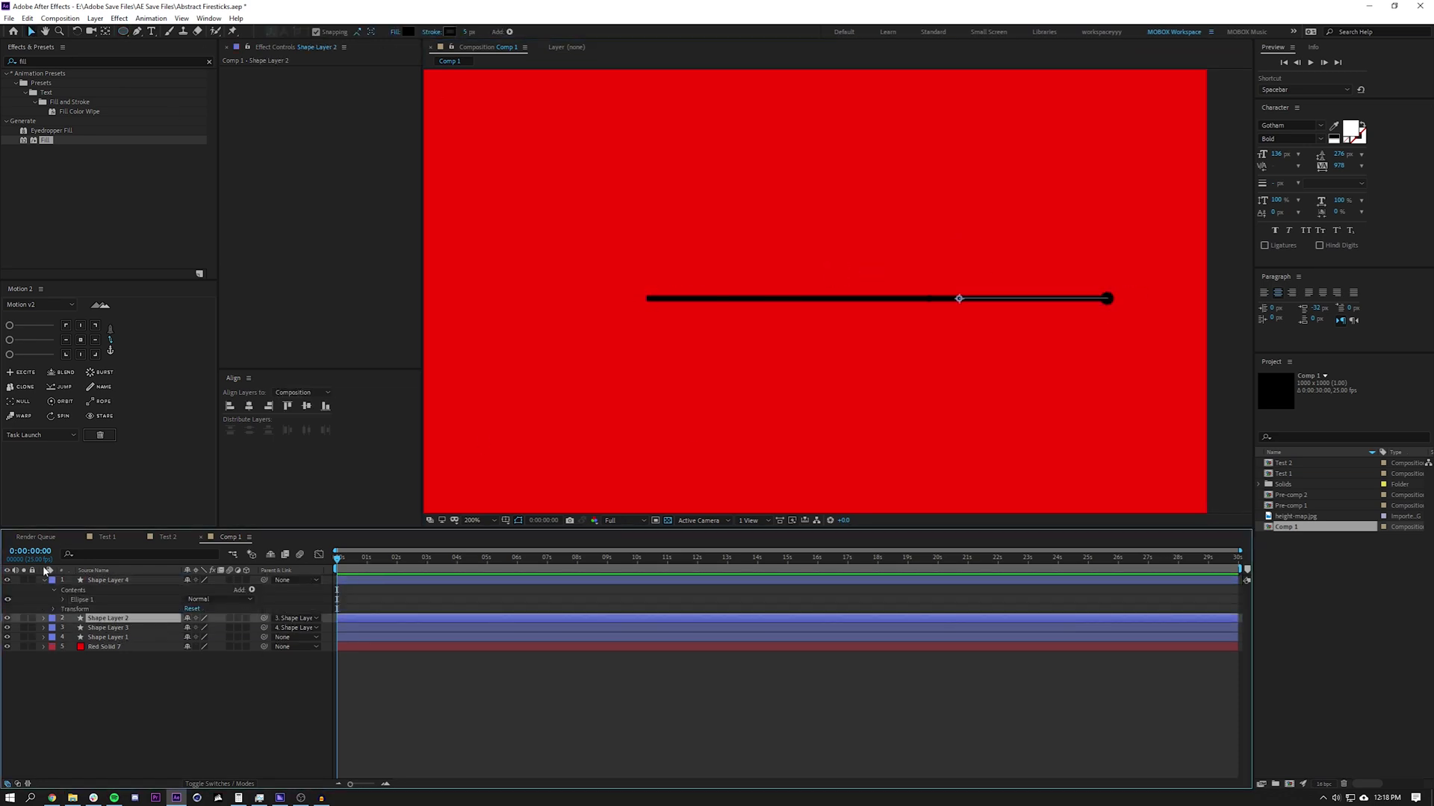
{"action": "key", "text": "Return"}
{"action": "type", "text": "Line 3"}
{"action": "key", "text": "Return"}
{"action": "key", "text": "ctrl+Down"}
{"action": "key", "text": "Return"}
{"action": "type", "text": "Line 2"}
{"action": "key", "text": "Return"}
{"action": "key", "text": "ctrl+Down"}
{"action": "key", "text": "Return"}
{"action": "type", "text": "Line 1"}
{"action": "key", "text": "Return"}
Step: Rename the ellipse layer as Circle and parent it to Line 3
{"action": "left_click", "coordinate": [108, 580]}
{"action": "key", "text": "Return"}
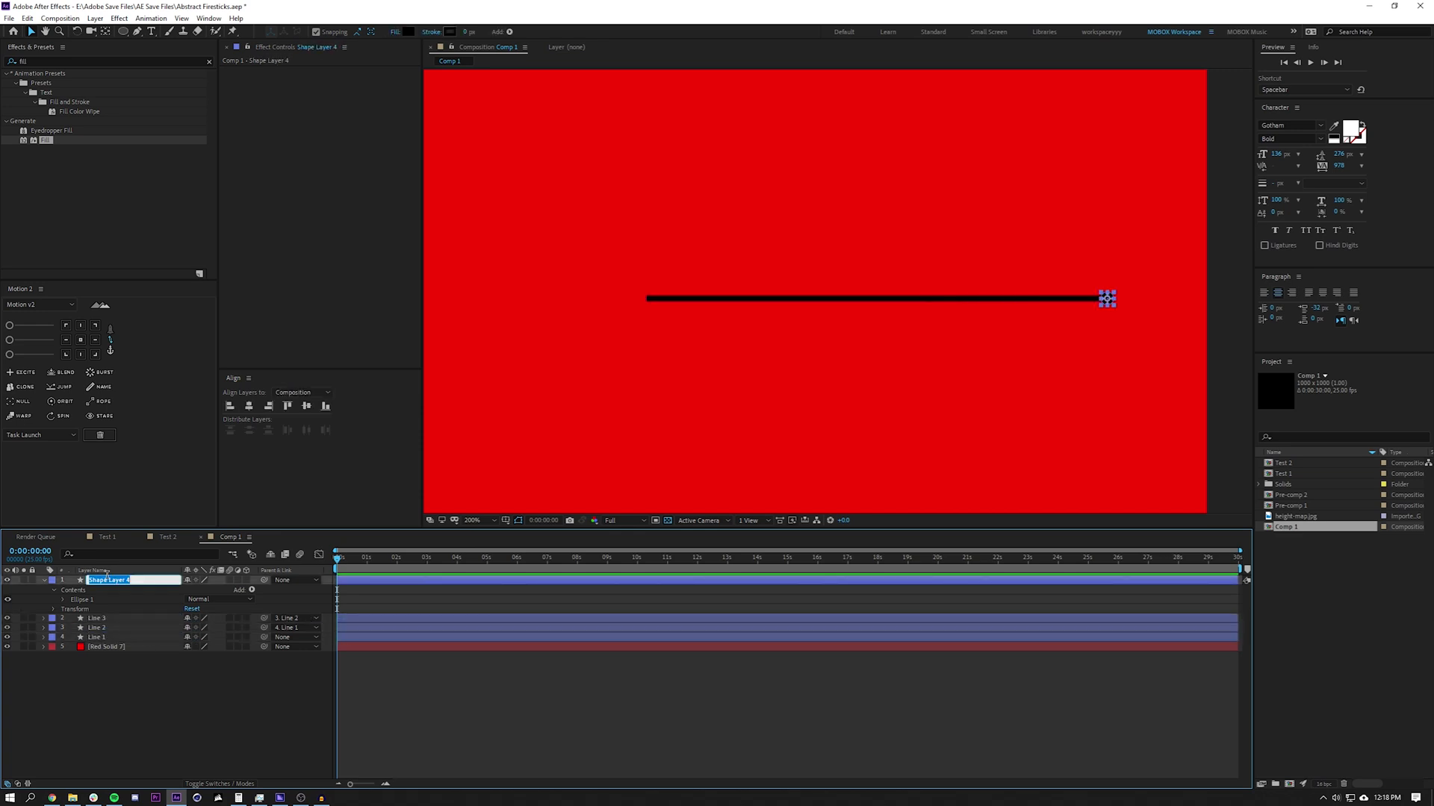
{"action": "type", "text": "Circle"}
{"action": "key", "text": "Return"}
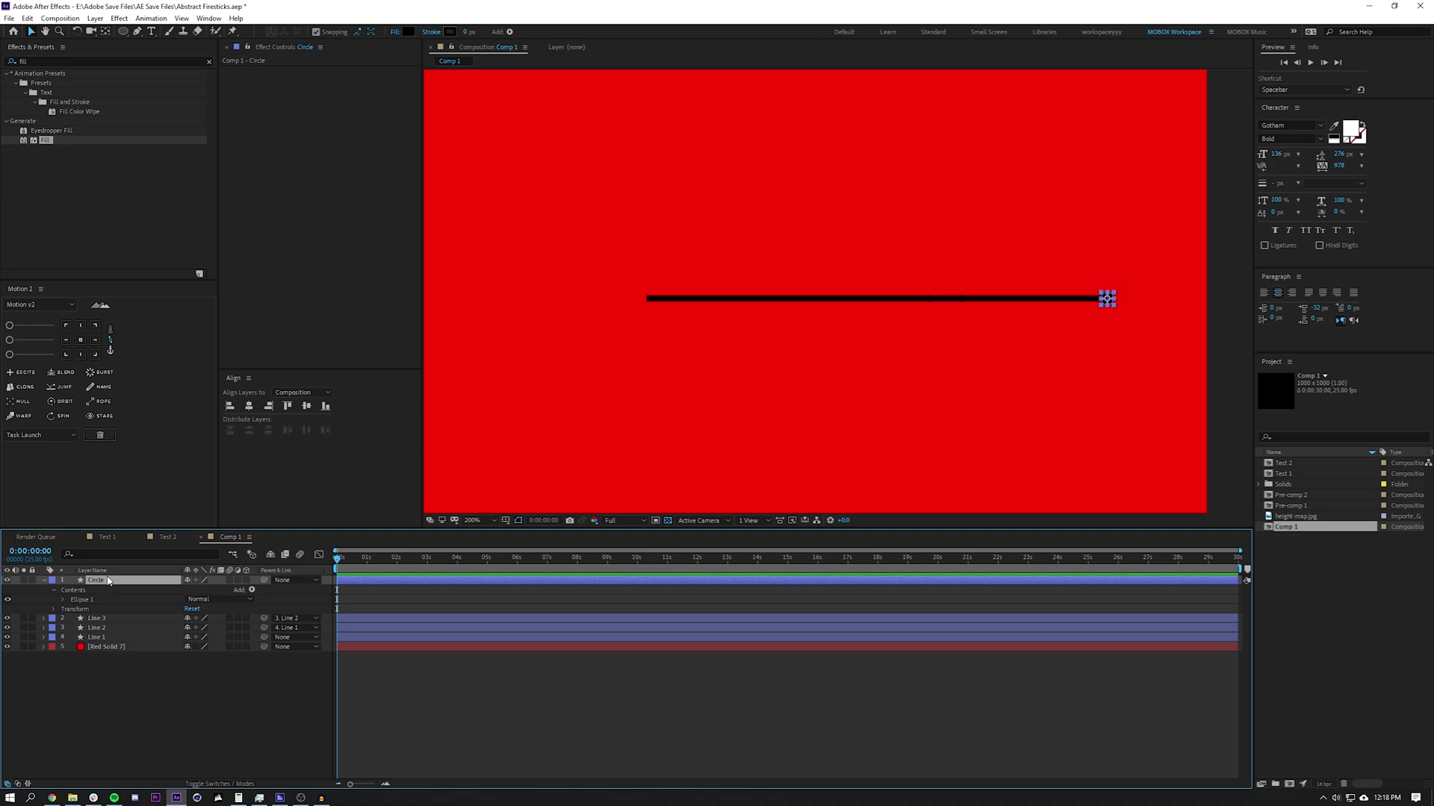
{"action": "key", "text": "F2"}
{"action": "left_click", "coordinate": [141, 580]}
{"action": "left_click_drag", "start_coordinate": [265, 580], "coordinate": [72, 665]}
Step: Add Rotation keyframes to Line 1, Line 2 and Line 3 at the start, and move the playhead to 3 seconds
{"action": "key", "text": "r"}
{"action": "left_click", "coordinate": [213, 725]}
{"action": "left_click", "coordinate": [175, 749]}
{"action": "left_click_drag", "start_coordinate": [387, 562], "coordinate": [427, 561]}
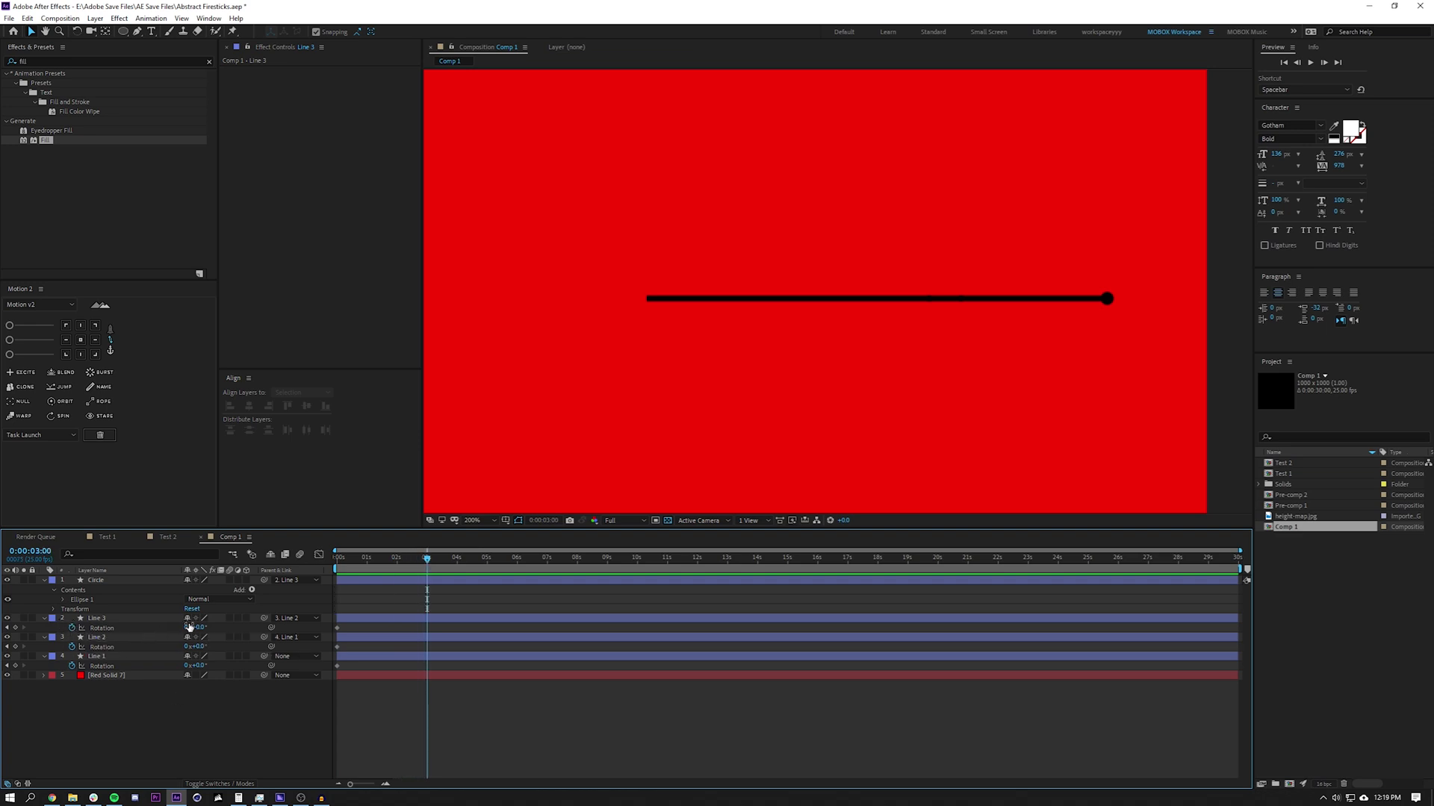
Step: Add the expression time*120 to the Rotation of Line 3
{"action": "left_click", "coordinate": [73, 628], "text": "alt"}
{"action": "type", "text": "time"}
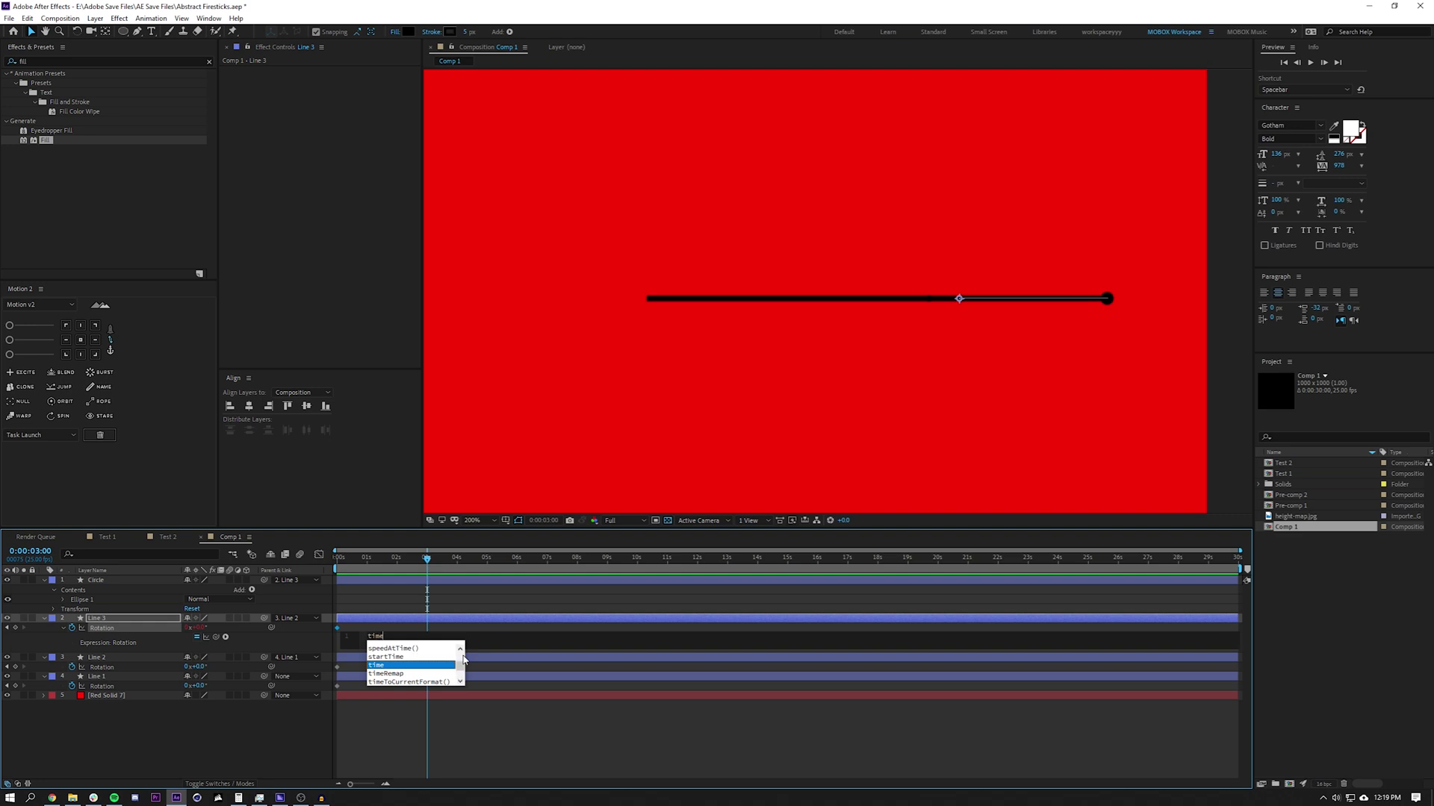
{"action": "type", "text": "*"}
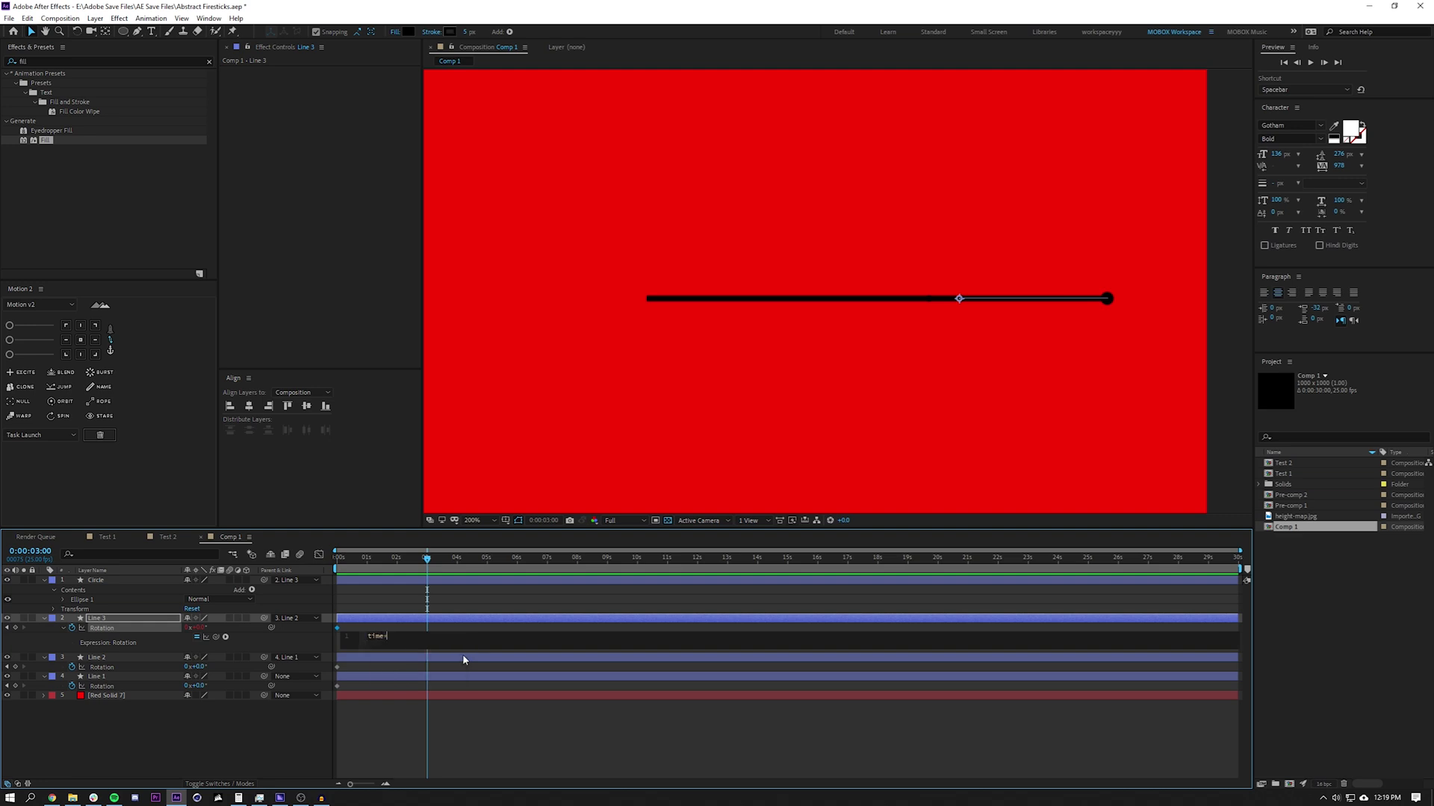
{"action": "type", "text": "120"}
{"action": "key", "text": "KP_Enter"}
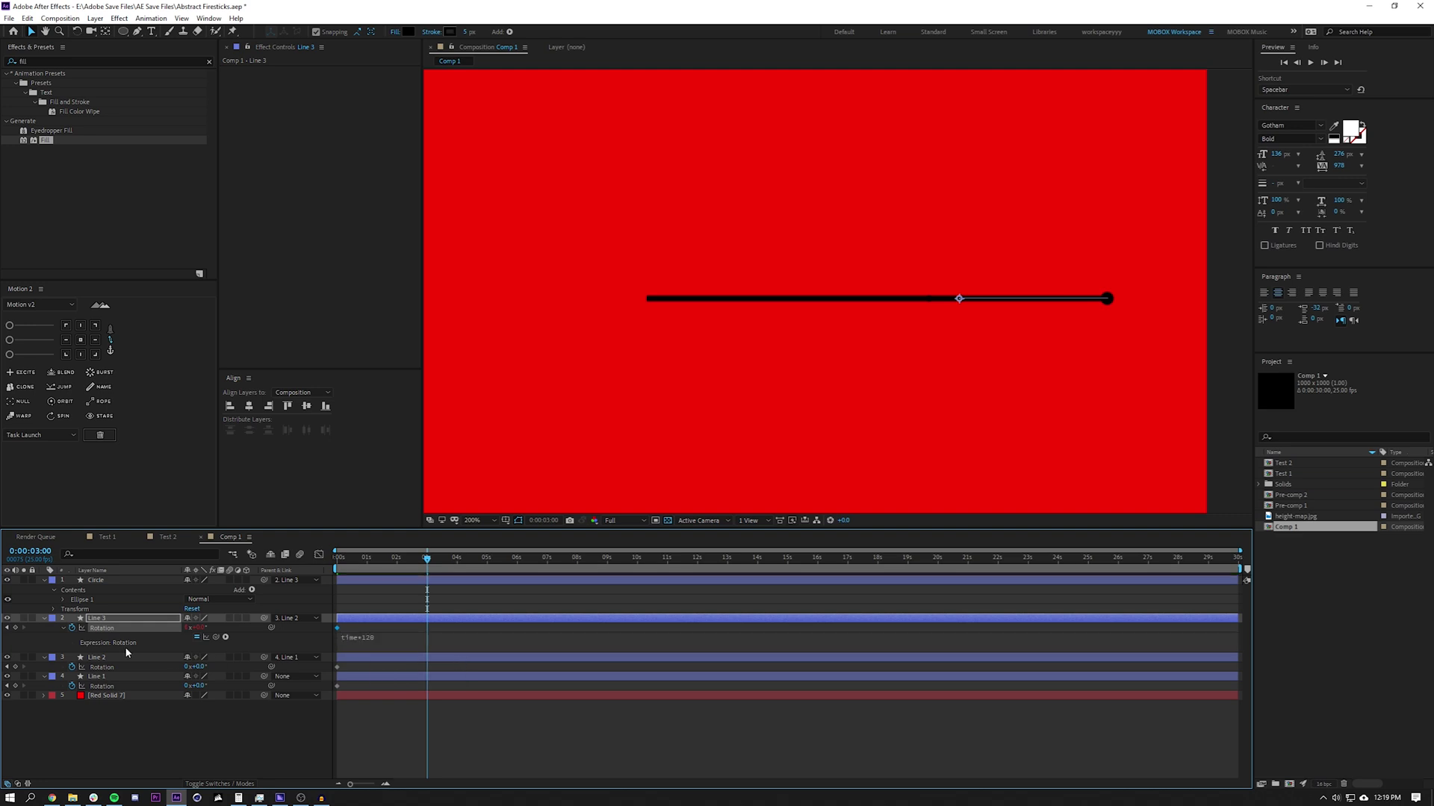
Step: Add the expression time*237 to the Rotation of Line 2
{"action": "left_click", "coordinate": [72, 667], "text": "alt"}
{"action": "type", "text": "time*"}
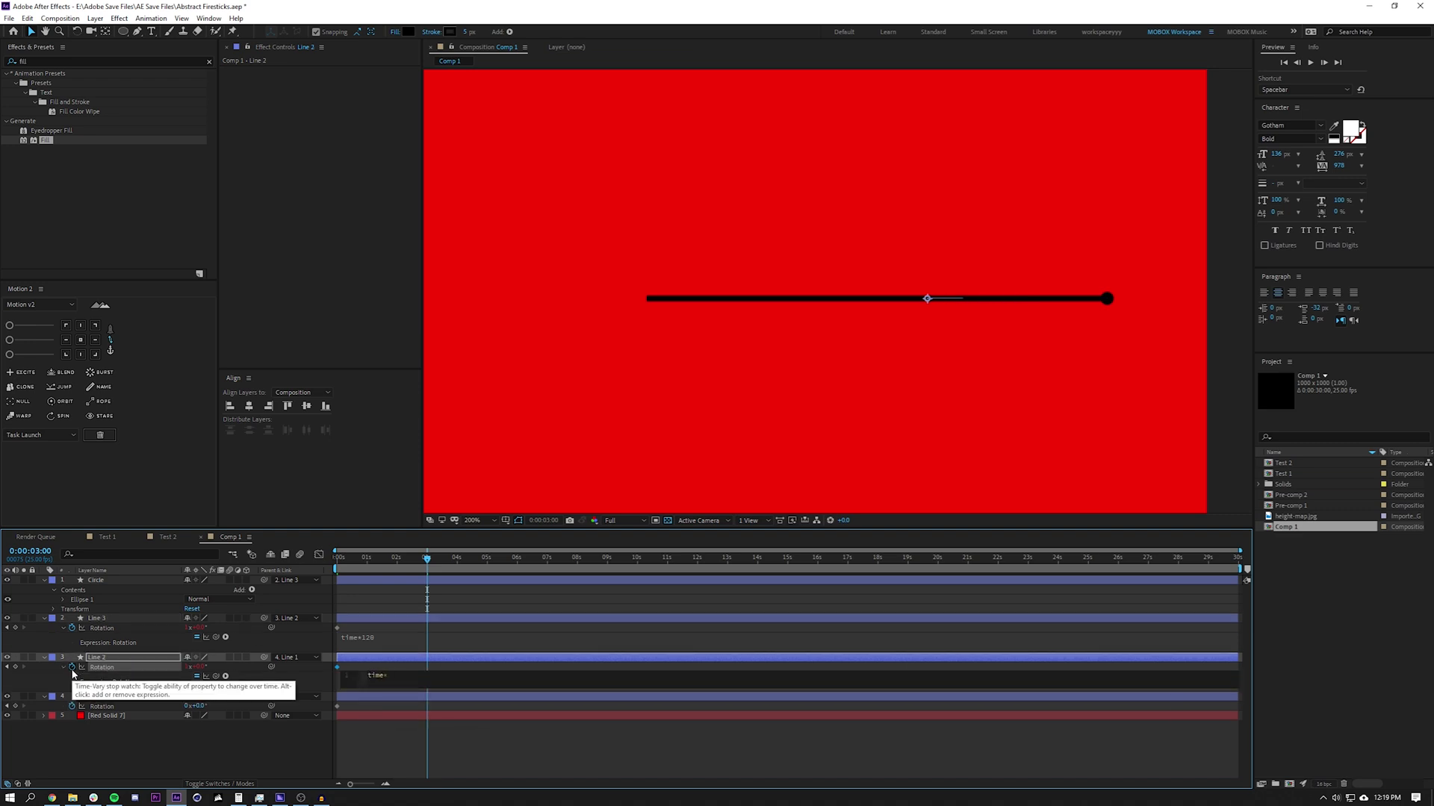
{"action": "type", "text": "237"}
{"action": "key", "text": "Num_Lock"}
{"action": "left_click", "coordinate": [155, 733]}
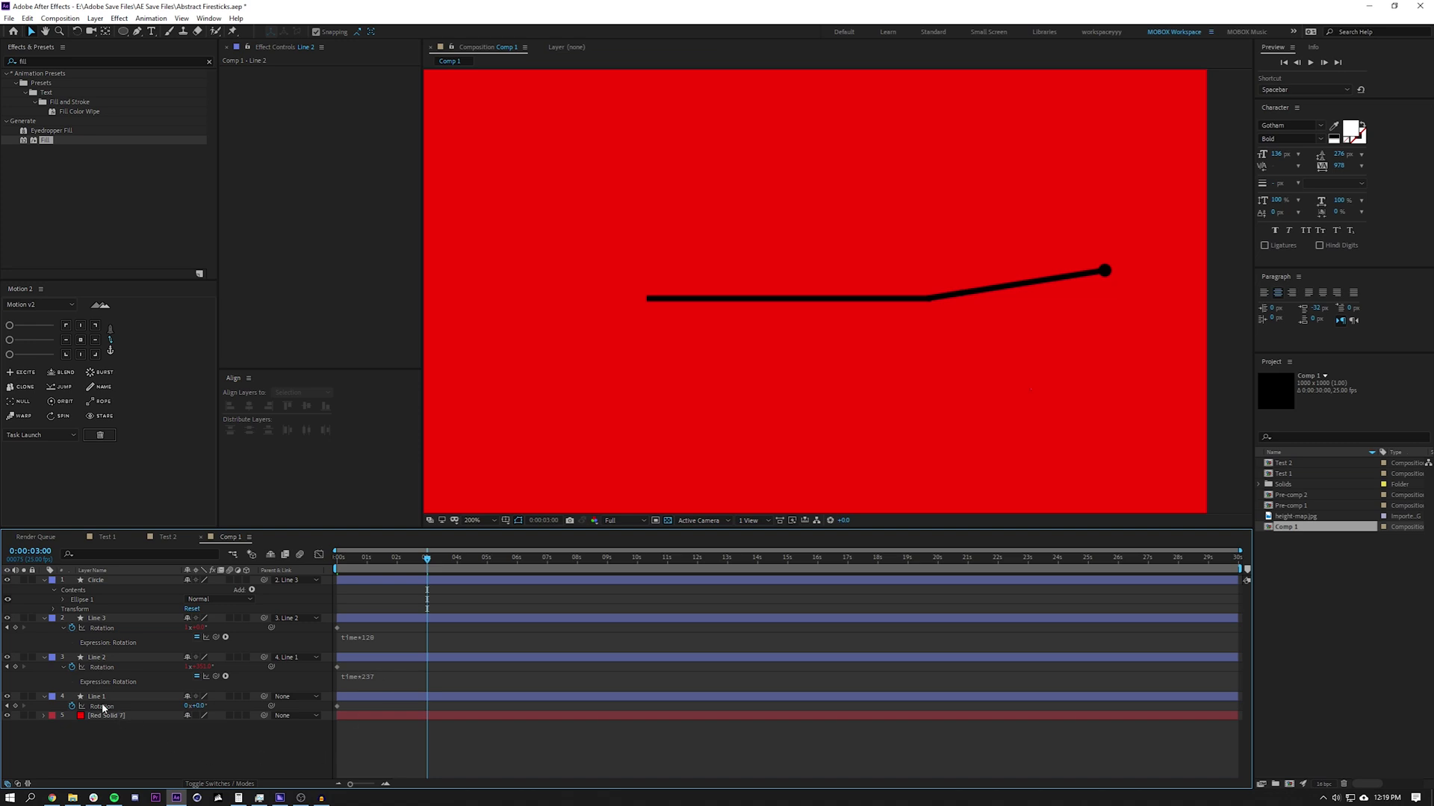
Step: Add the expression time*47 to the Rotation of Line 1
{"action": "left_click", "coordinate": [71, 706], "text": "alt"}
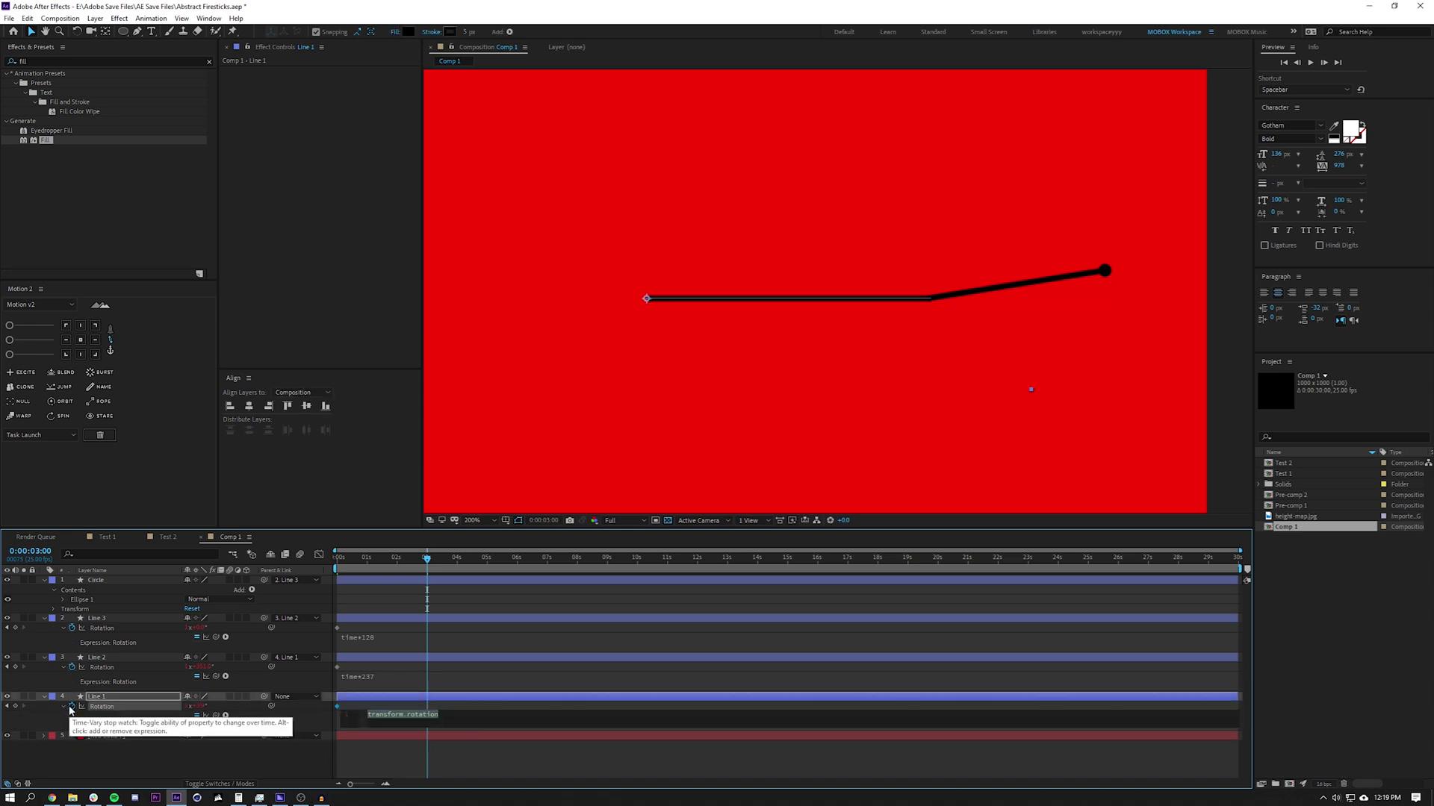
{"action": "type", "text": "time"}
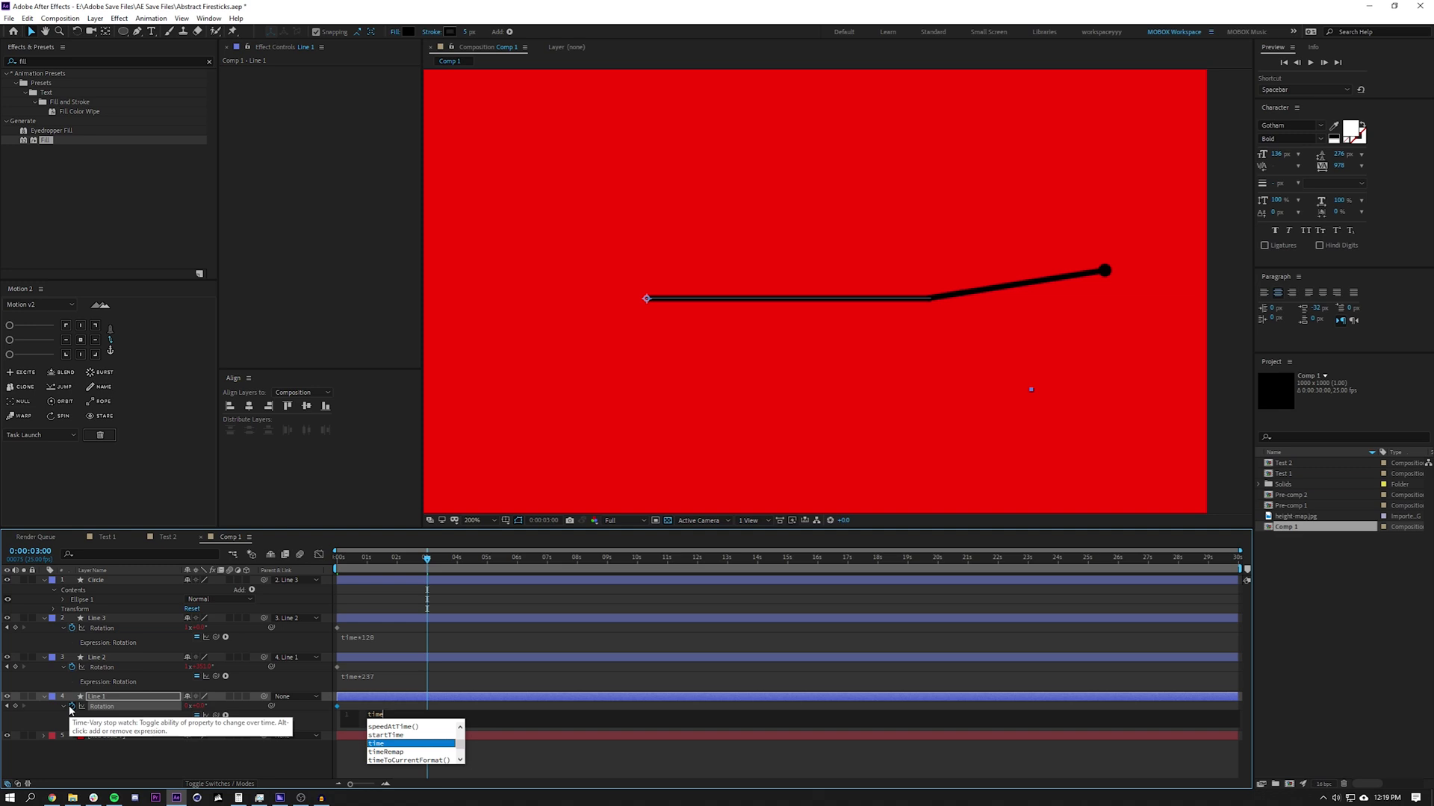
{"action": "type", "text": "*"}
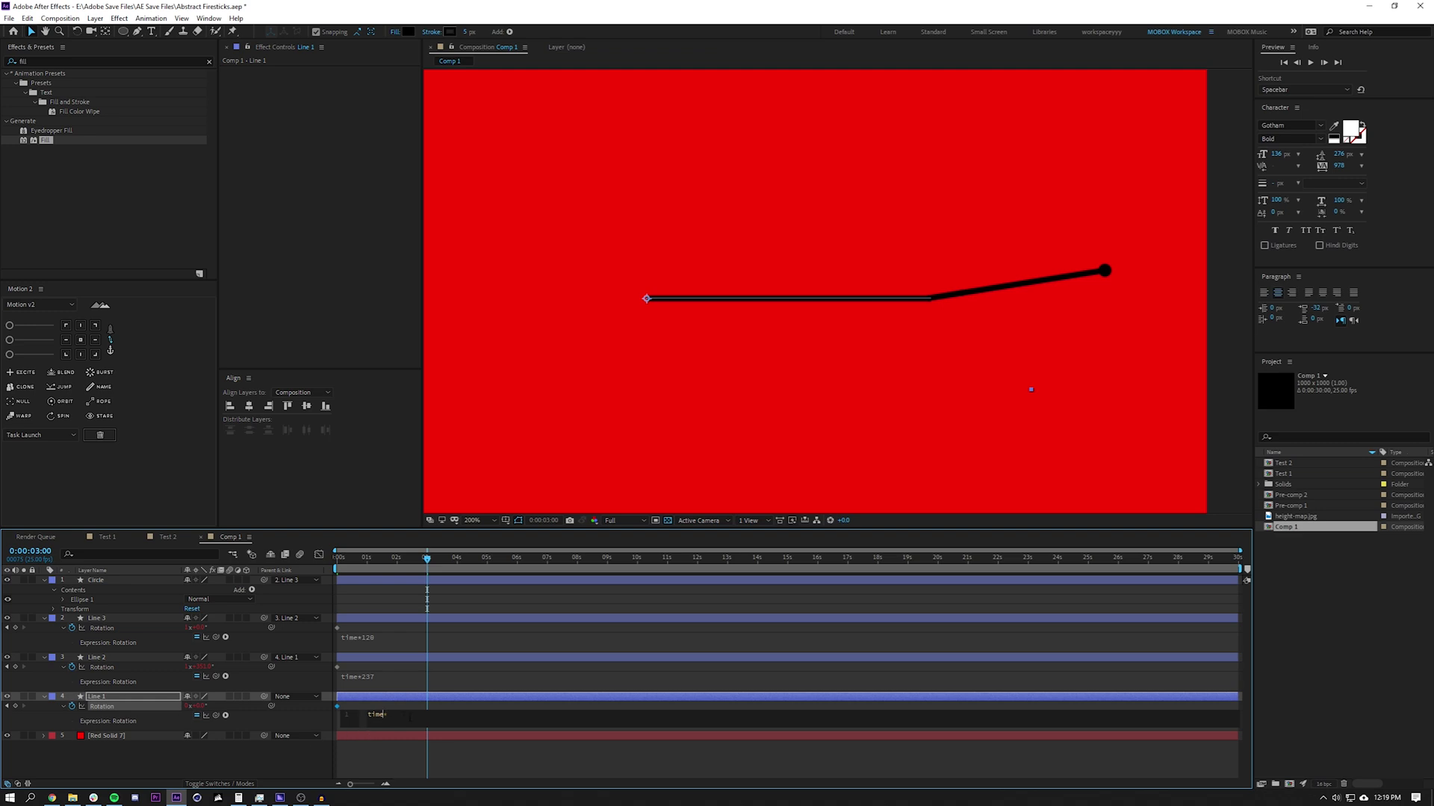
{"action": "key", "text": "Num_Lock"}
{"action": "type", "text": "4"}
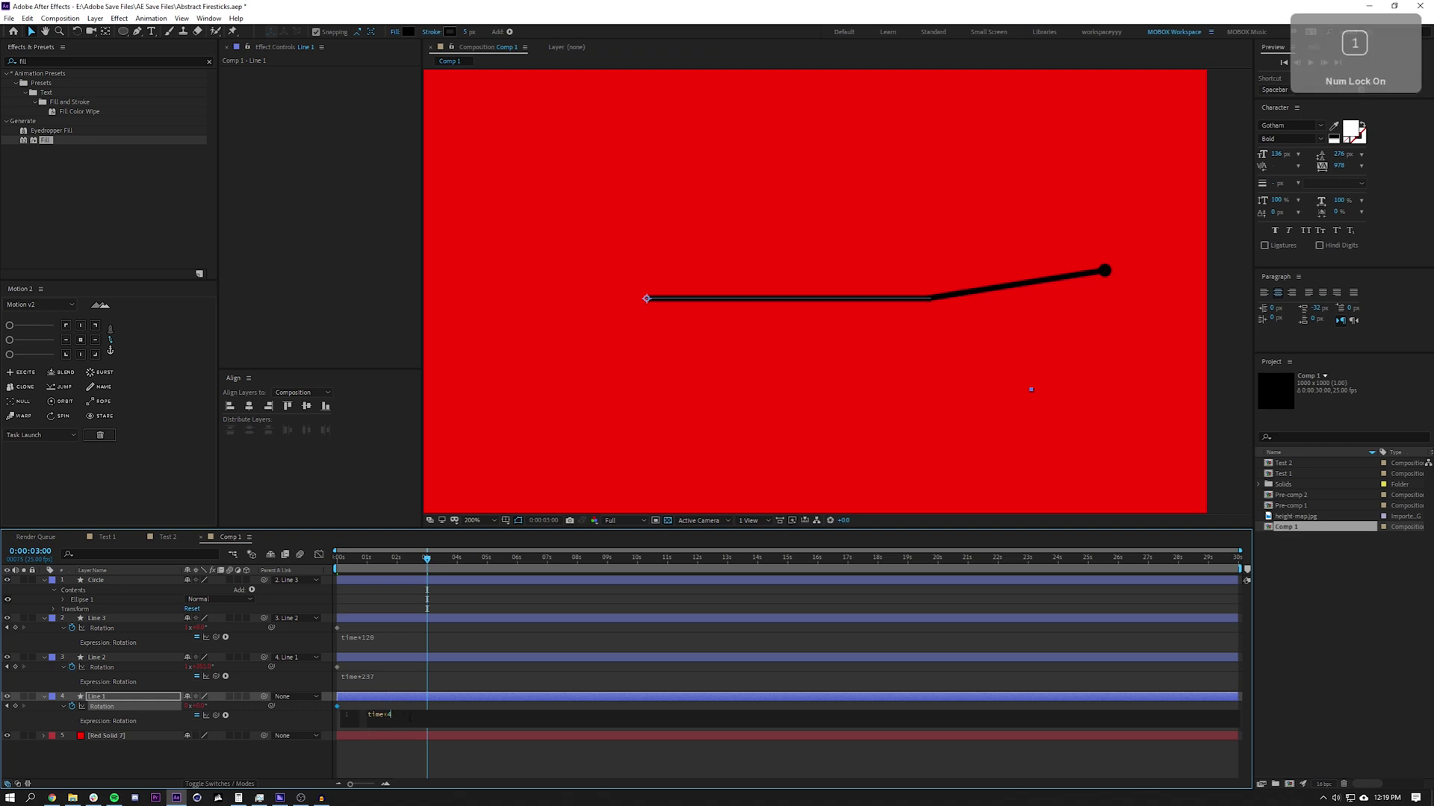
{"action": "type", "text": "7"}
{"action": "key", "text": "KP_Enter"}
Step: Play back the animation to check how the three linked lines rotate
{"action": "scroll", "coordinate": [560, 288], "scroll_direction": "down", "scroll_amount": 3}
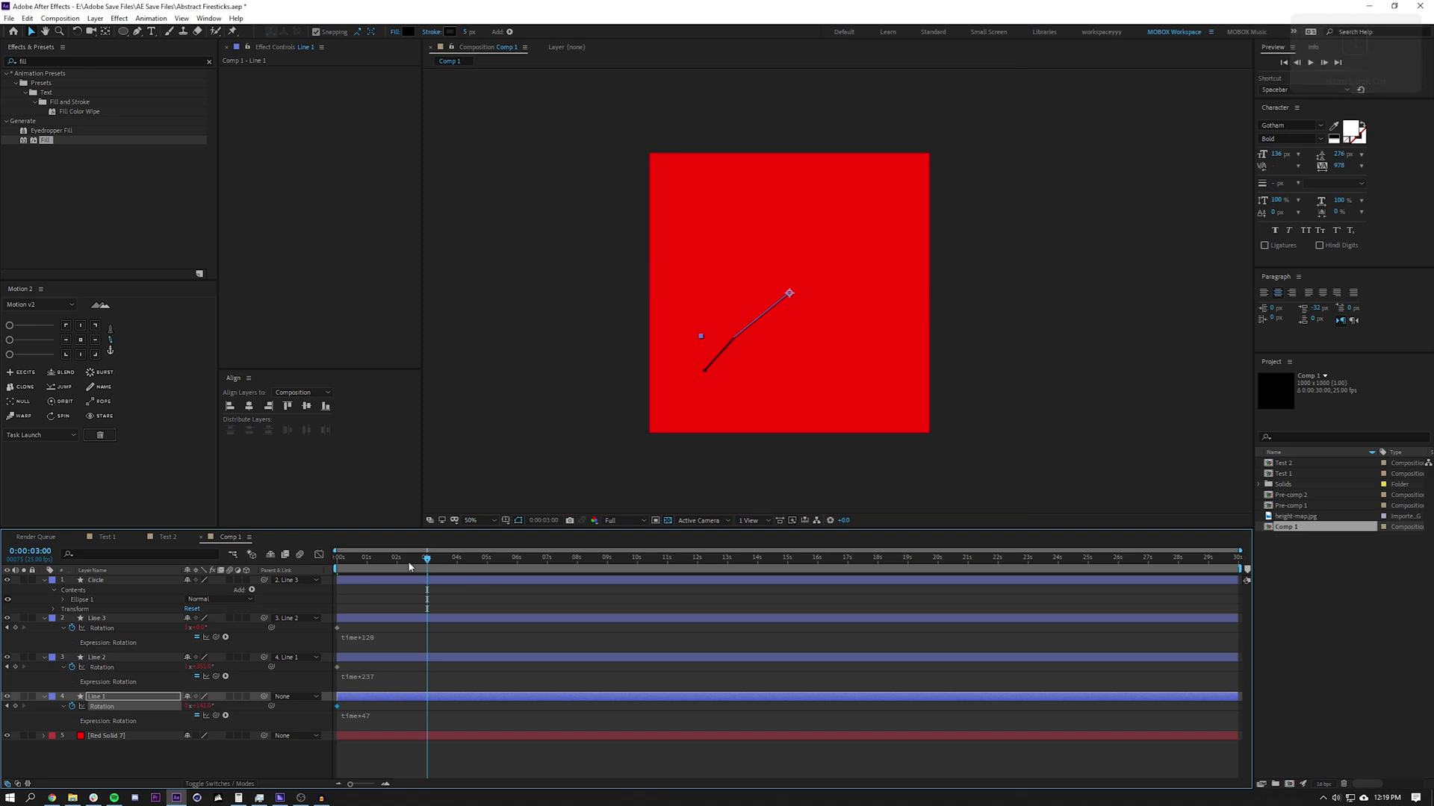
{"action": "key", "text": "space"}
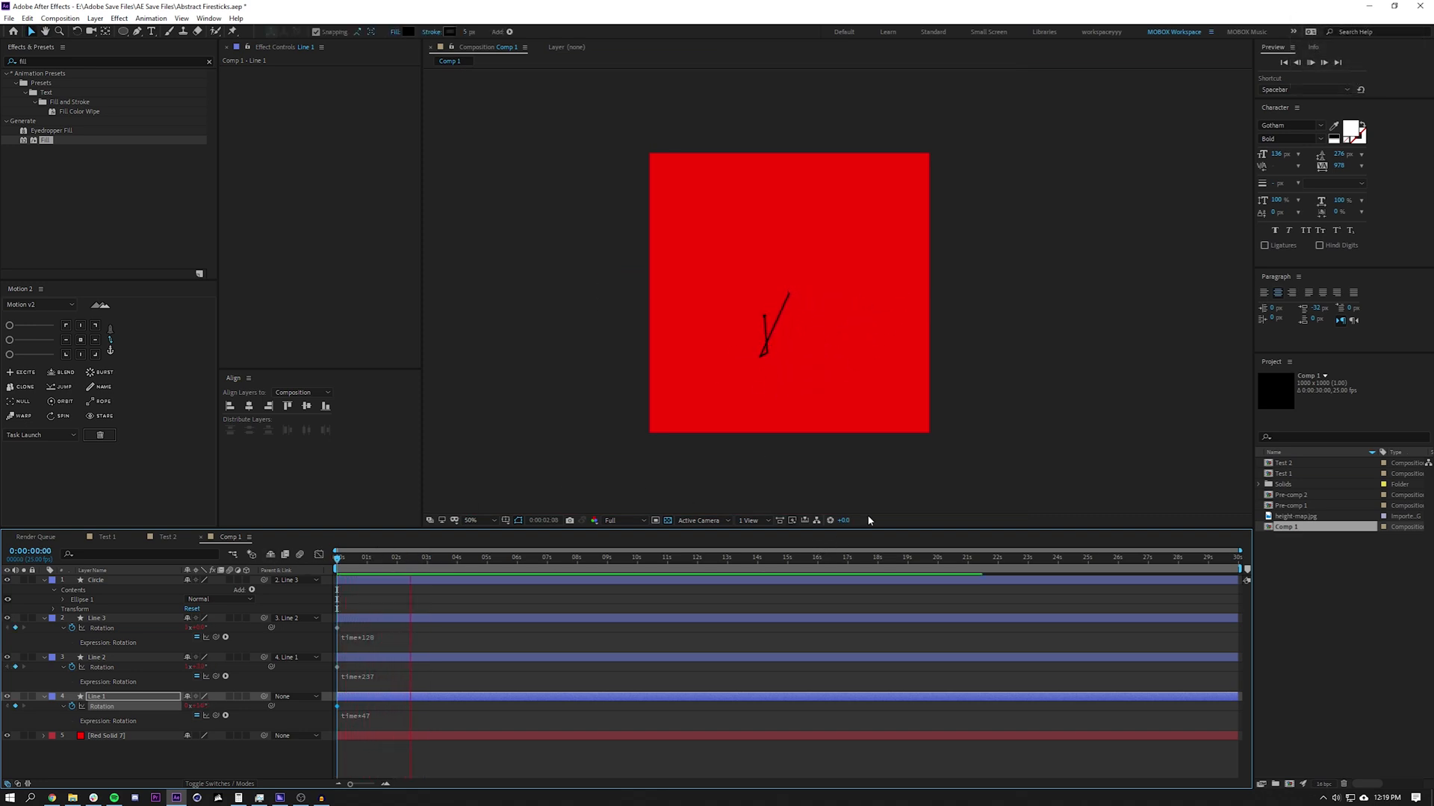
{"action": "key", "text": "space"}
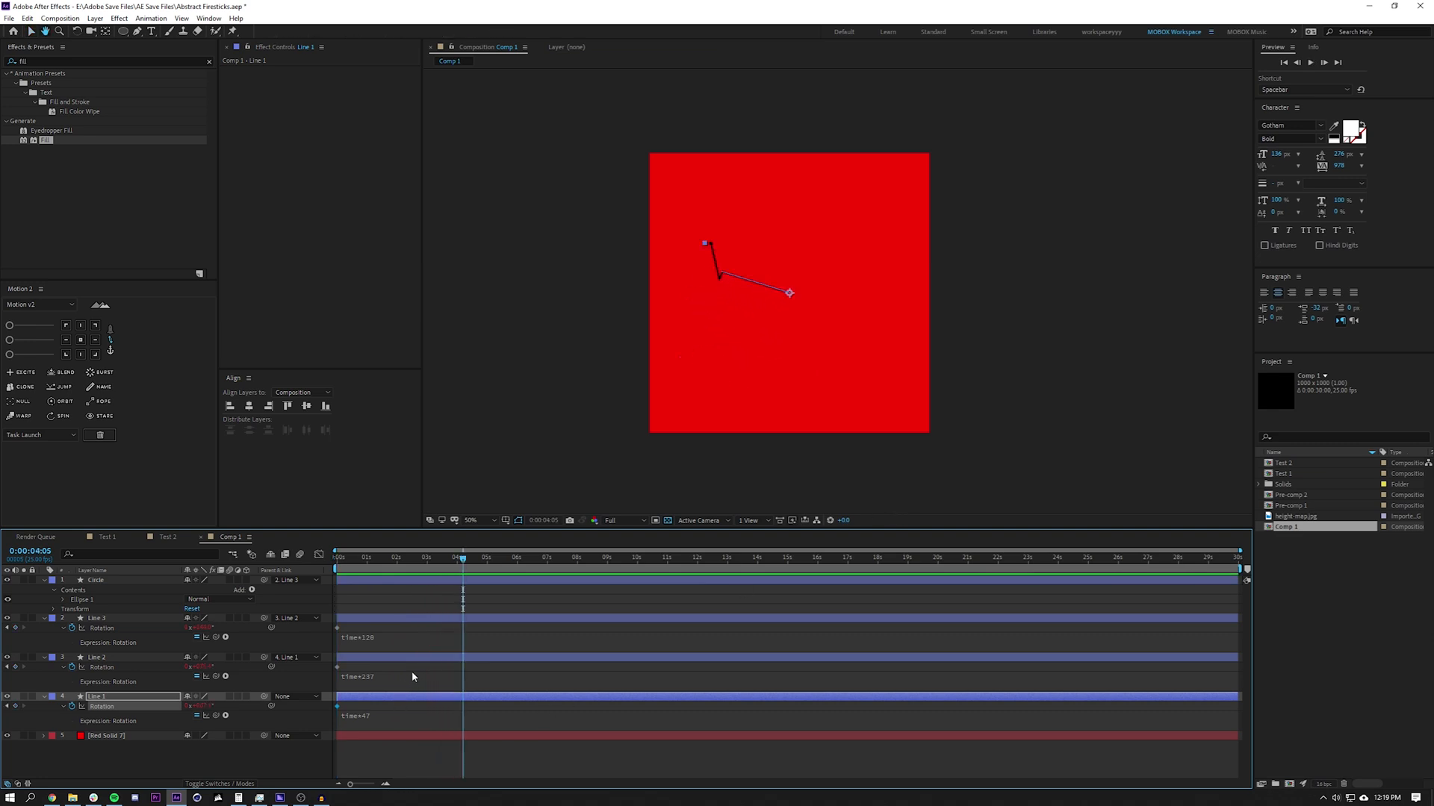
Step: Change the Rotation expressions to time*59 for Line 2 and time*78 for Line 3, and preview from the start
{"action": "left_click", "coordinate": [412, 676]}
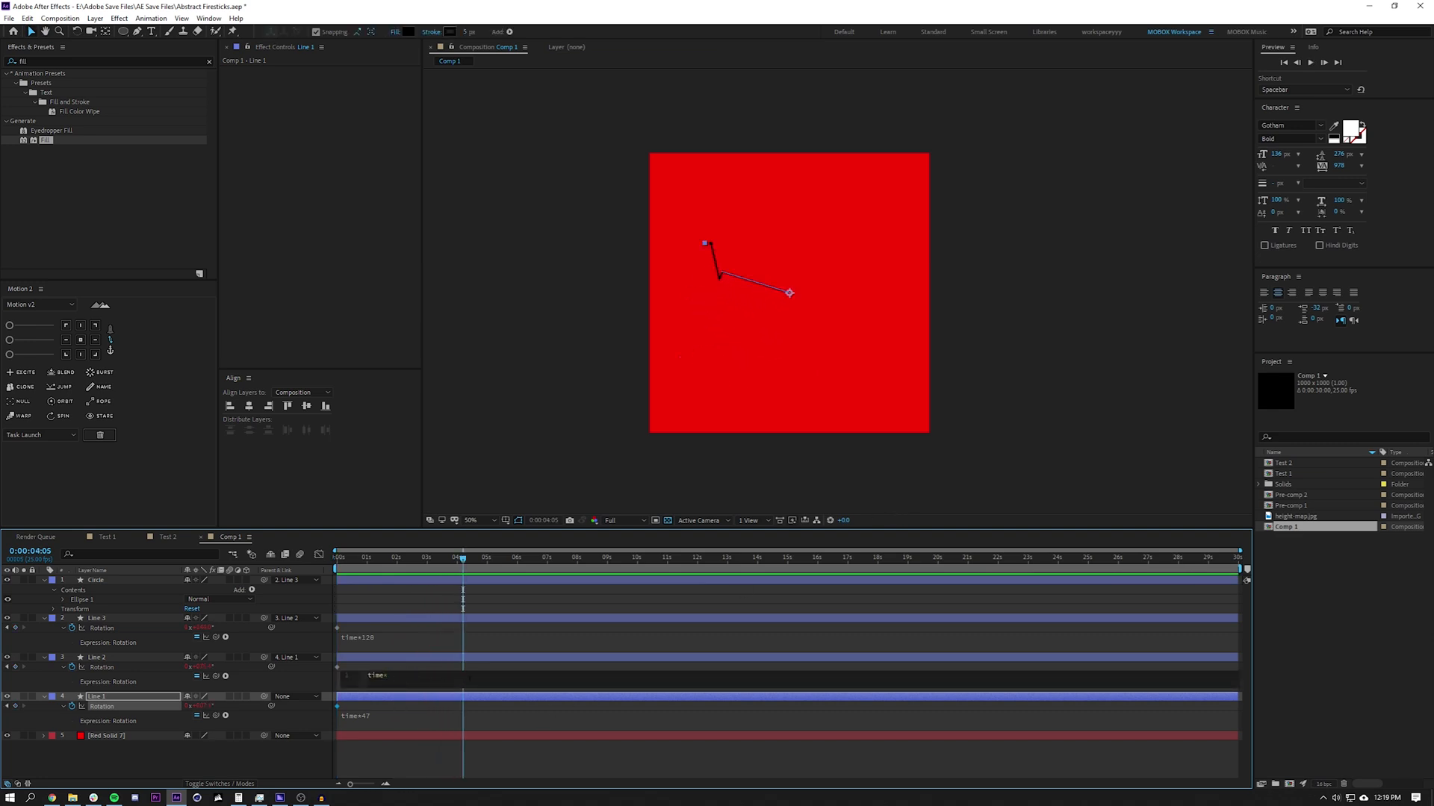
{"action": "type", "text": "59"}
{"action": "left_click", "coordinate": [469, 685]}
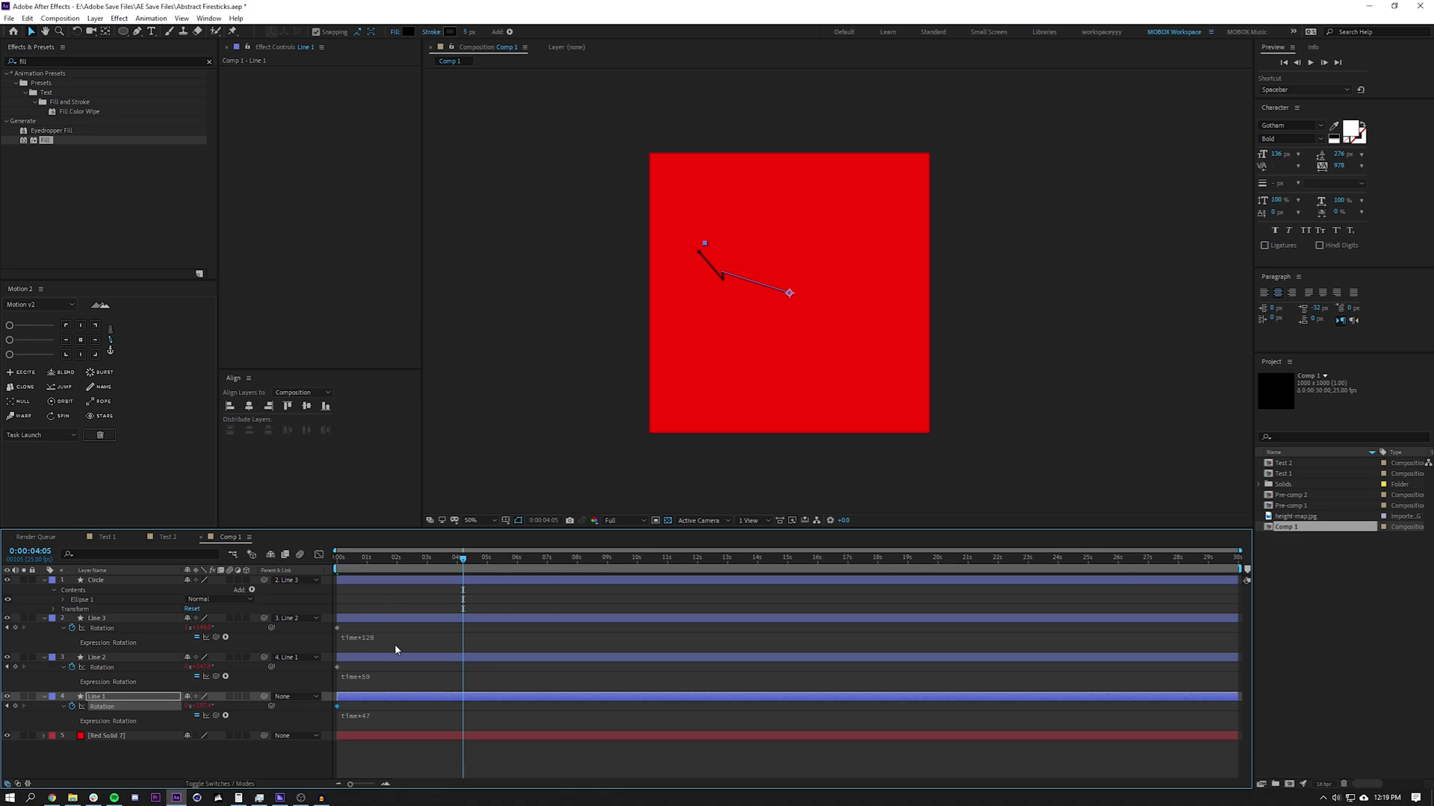
{"action": "left_click", "coordinate": [395, 645]}
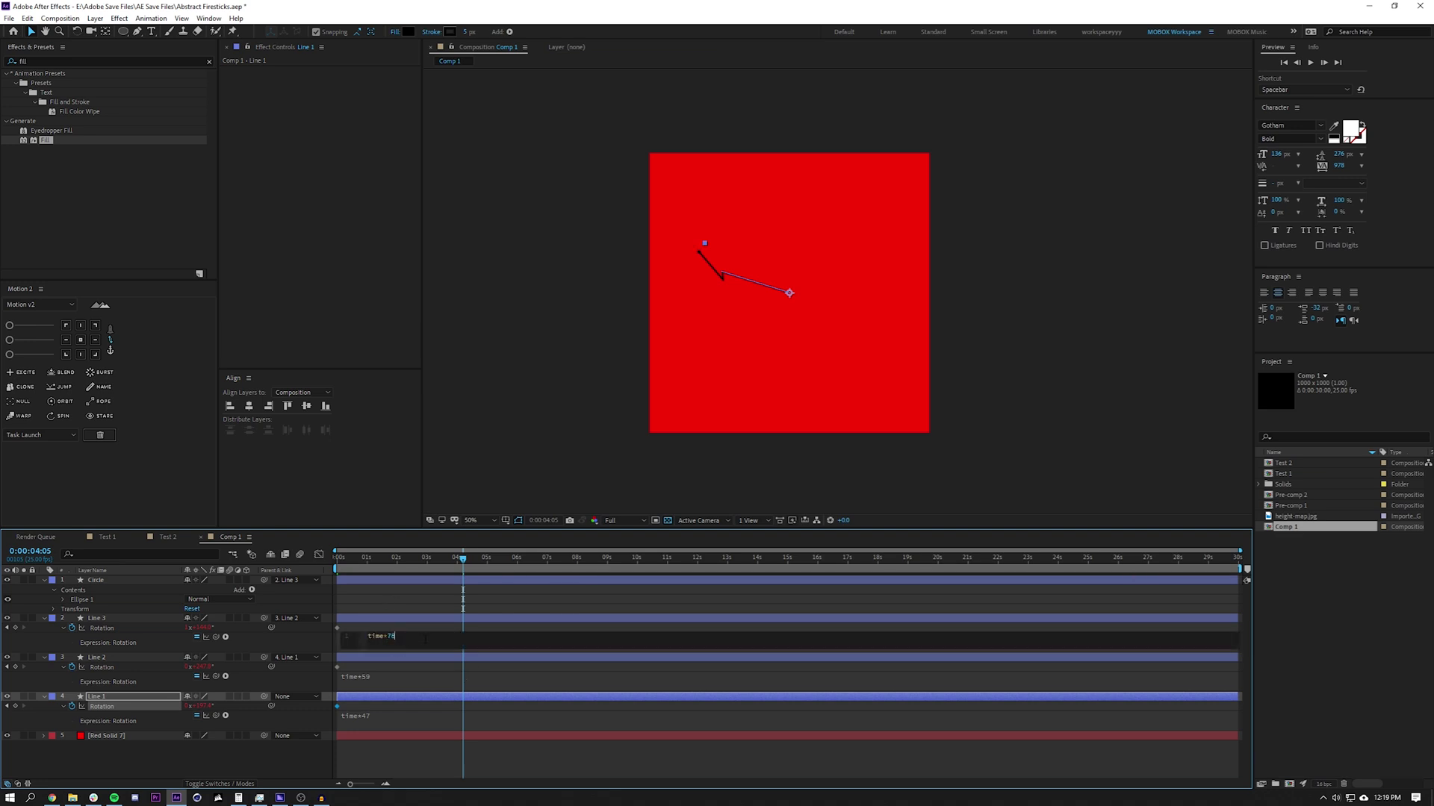
{"action": "key", "text": "KP_Enter"}
{"action": "left_click", "coordinate": [426, 745]}
{"action": "left_click_drag", "start_coordinate": [463, 559], "coordinate": [291, 557]}
{"action": "key", "text": "space"}
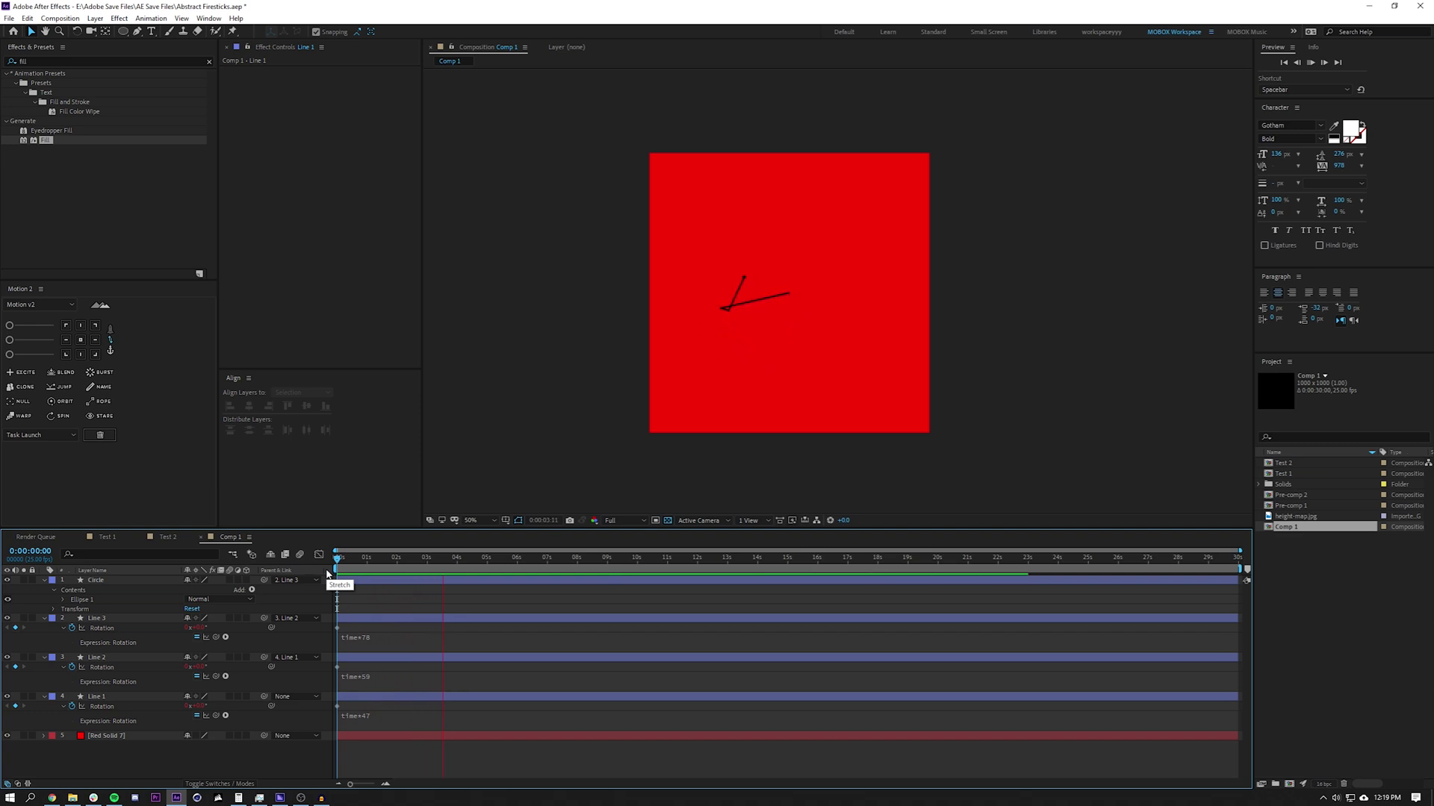
Step: Set the opacity of Line 3, Line 2 and Line 1 to 20%
{"action": "left_click", "coordinate": [100, 618]}
{"action": "left_click", "coordinate": [116, 696], "text": "shift"}
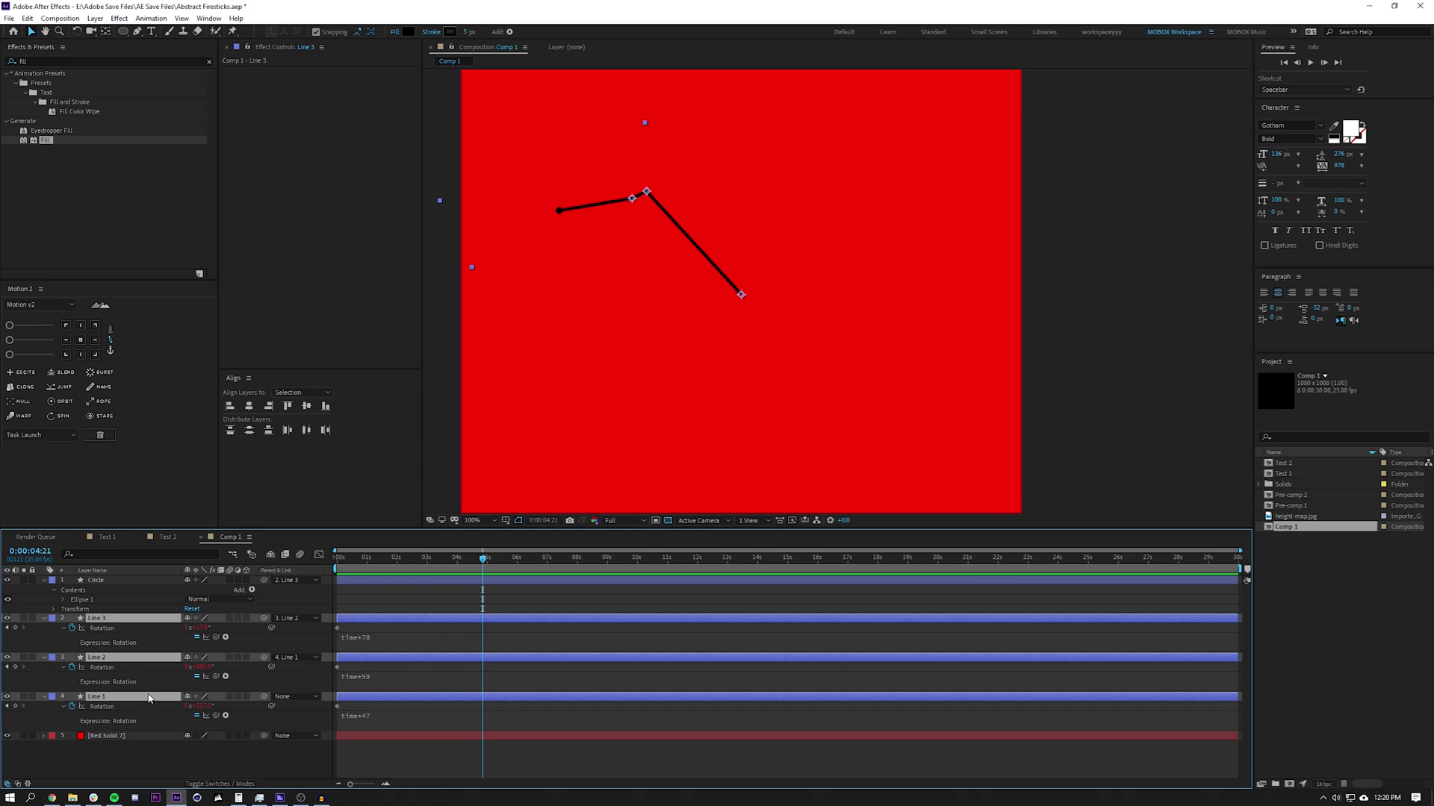
{"action": "key", "text": "t"}
{"action": "left_click_drag", "start_coordinate": [190, 628], "coordinate": [128, 631]}
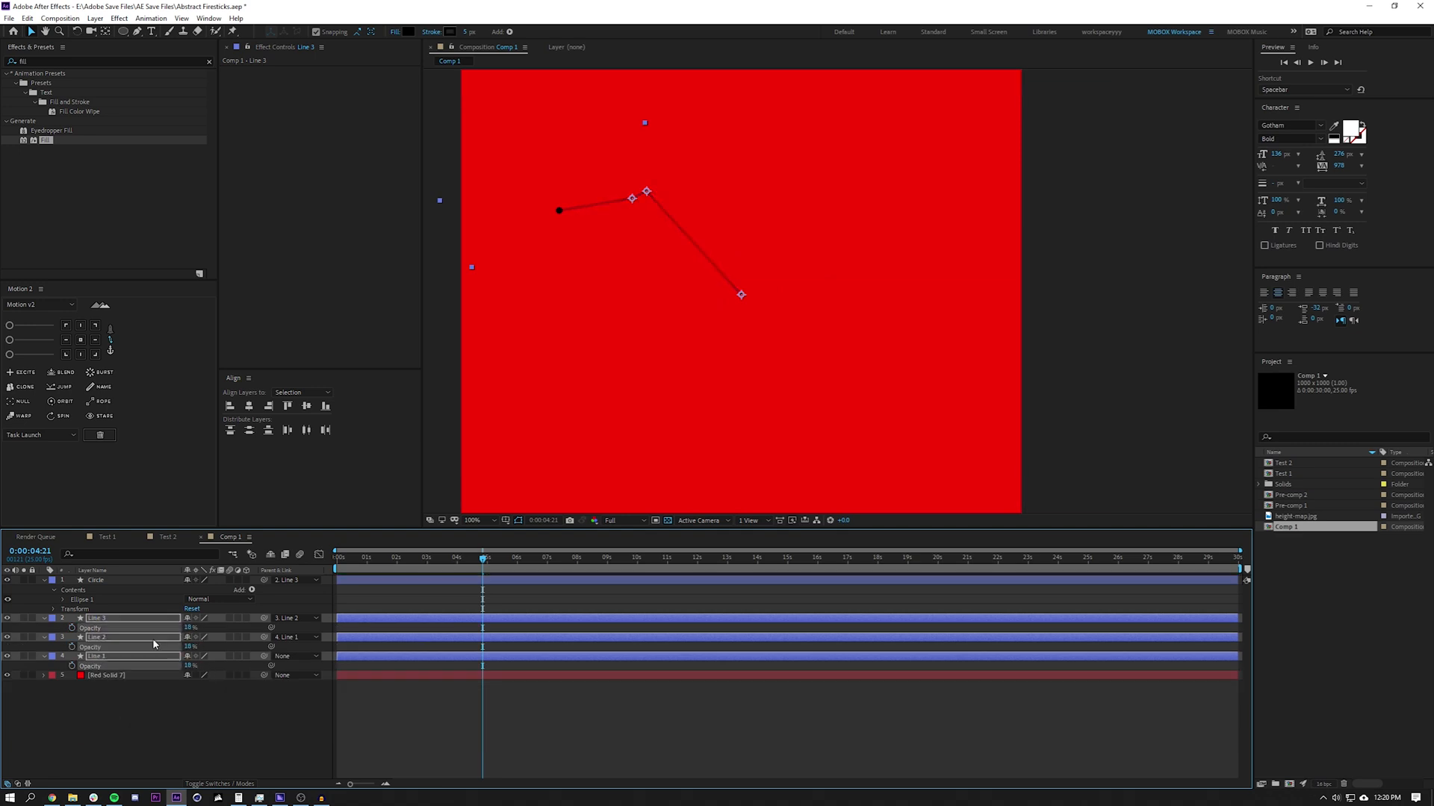
{"action": "left_click", "coordinate": [190, 628]}
{"action": "type", "text": "20"}
{"action": "key", "text": "Return"}
{"action": "left_click", "coordinate": [148, 696]}
Step: Find the Echo effect and apply it to the Circle layer
{"action": "key", "text": "period"}
{"action": "left_click_drag", "start_coordinate": [653, 182], "coordinate": [886, 281]}
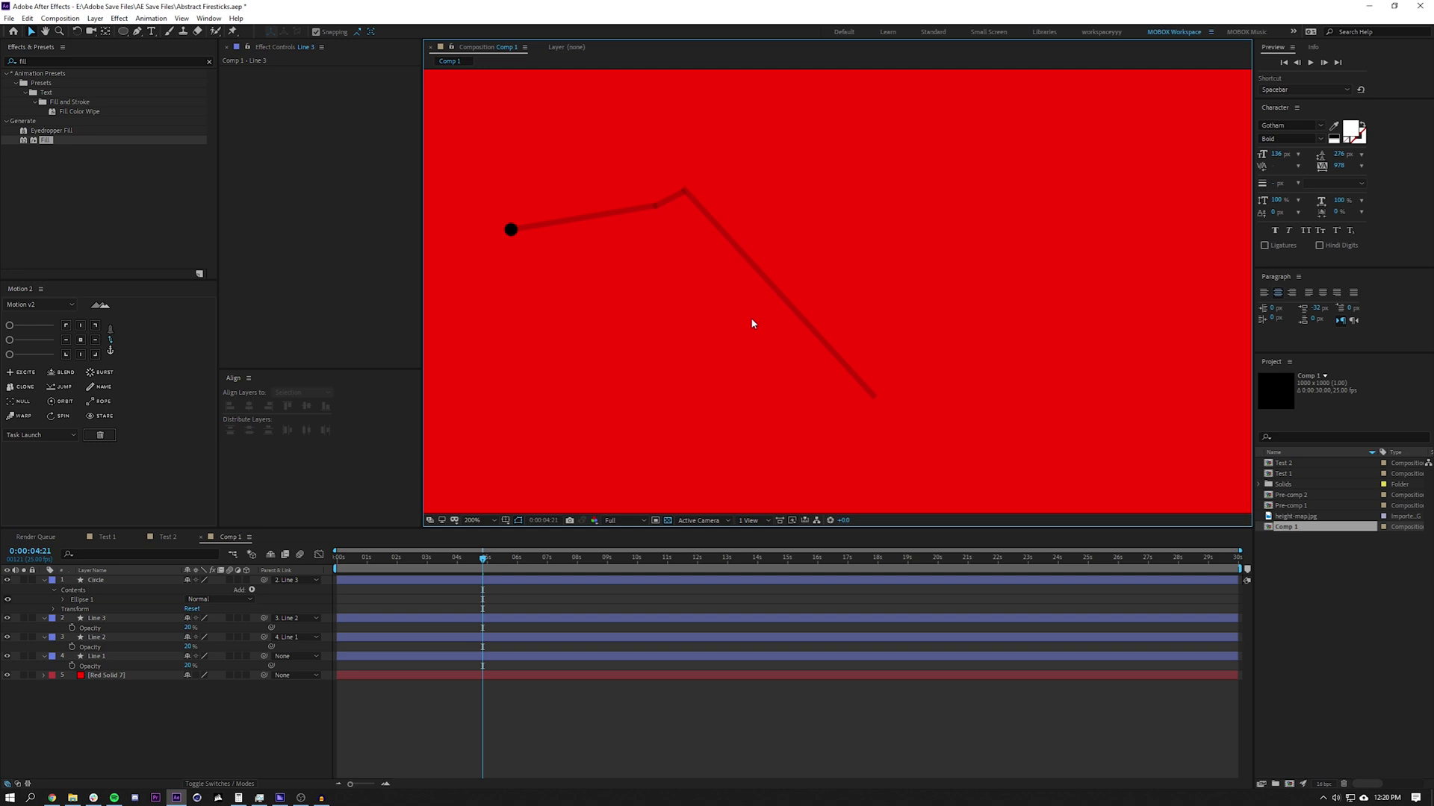
{"action": "key", "text": "comma"}
{"action": "left_click", "coordinate": [97, 582]}
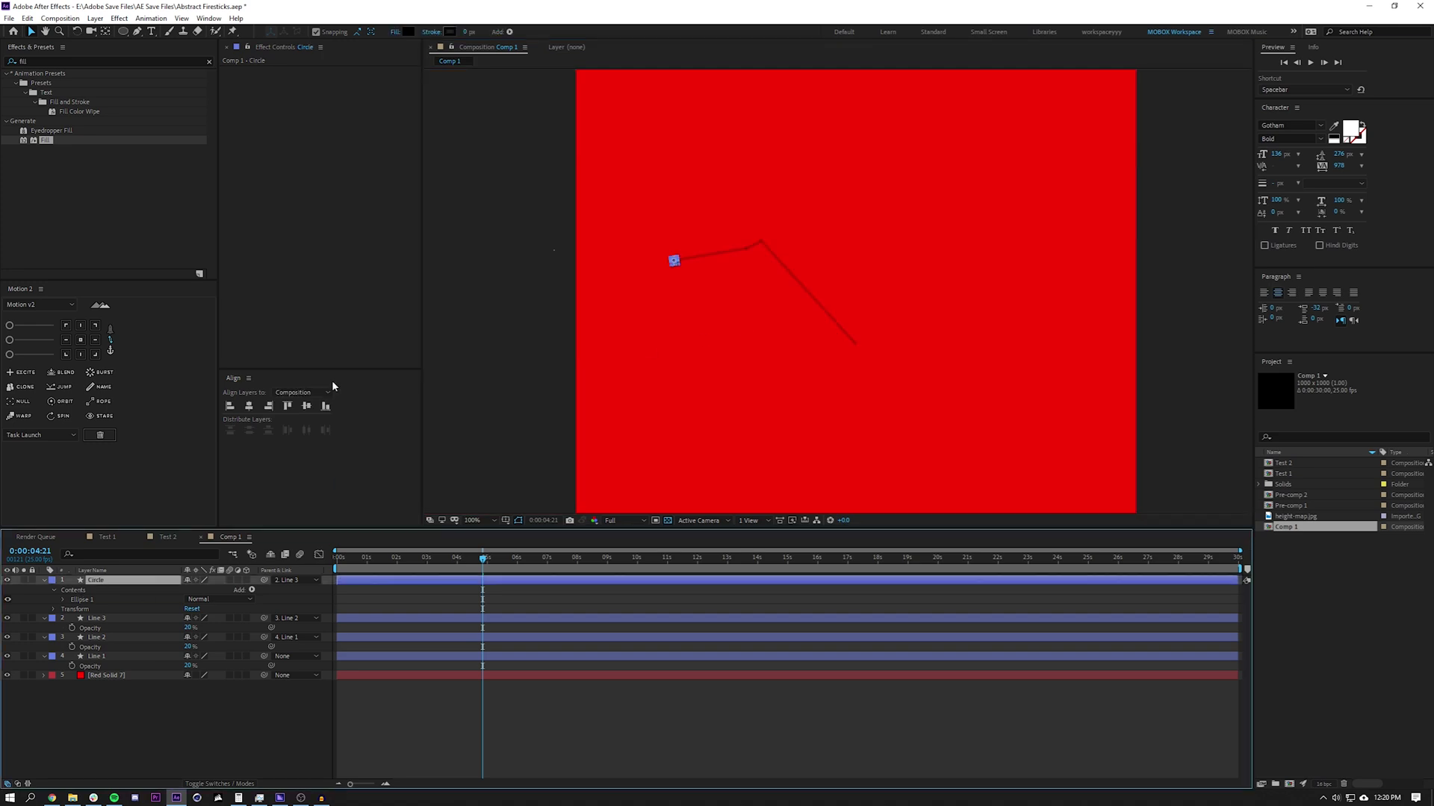
{"action": "left_click", "coordinate": [70, 62]}
{"action": "type", "text": "echo"}
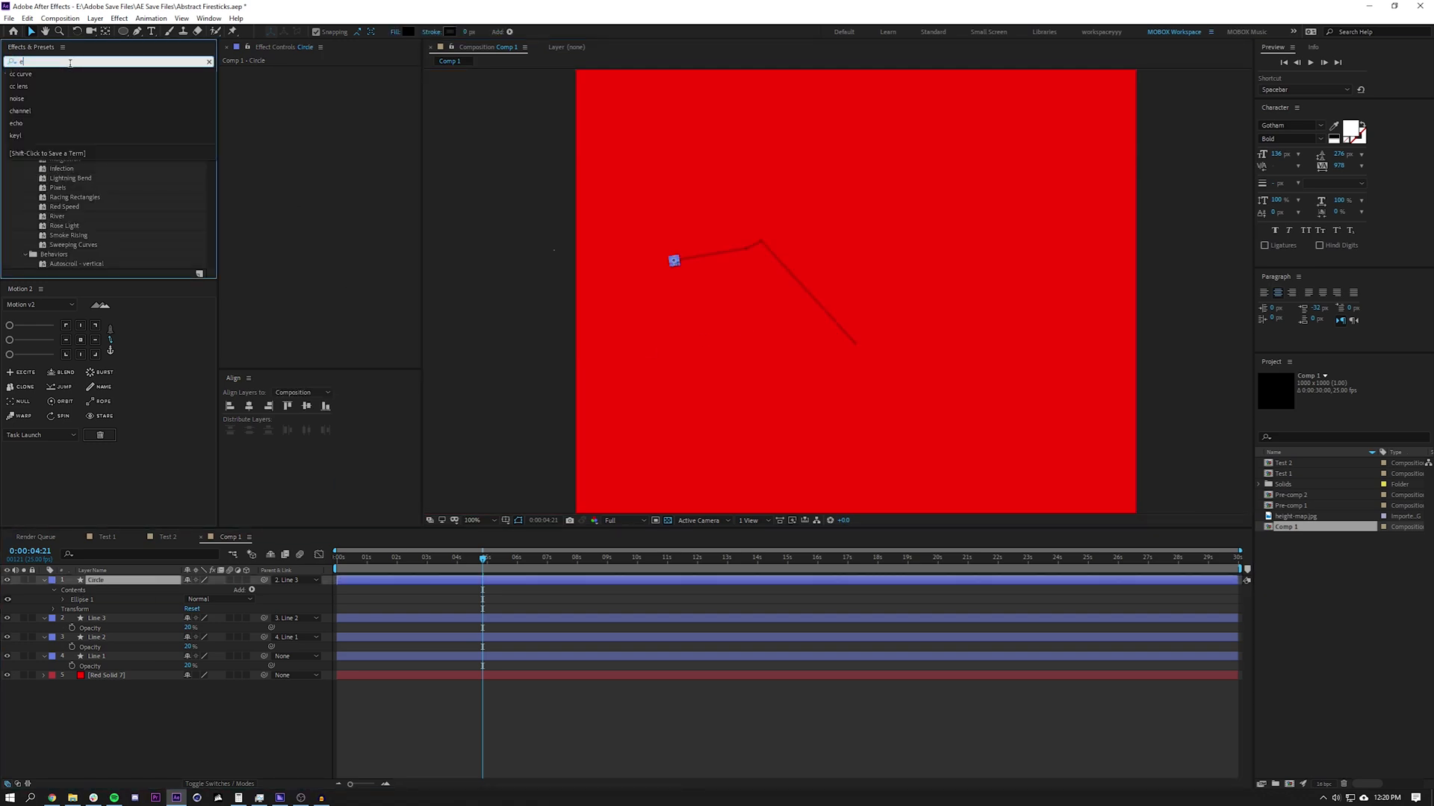
{"action": "left_click_drag", "start_coordinate": [38, 83], "coordinate": [134, 583]}
{"action": "left_click", "coordinate": [181, 755]}
Step: Set the Echo effect's Number Of Echoes to 600
{"action": "scroll", "coordinate": [687, 256], "scroll_direction": "up", "scroll_amount": 2}
{"action": "scroll", "coordinate": [687, 257], "scroll_direction": "down", "scroll_amount": 4}
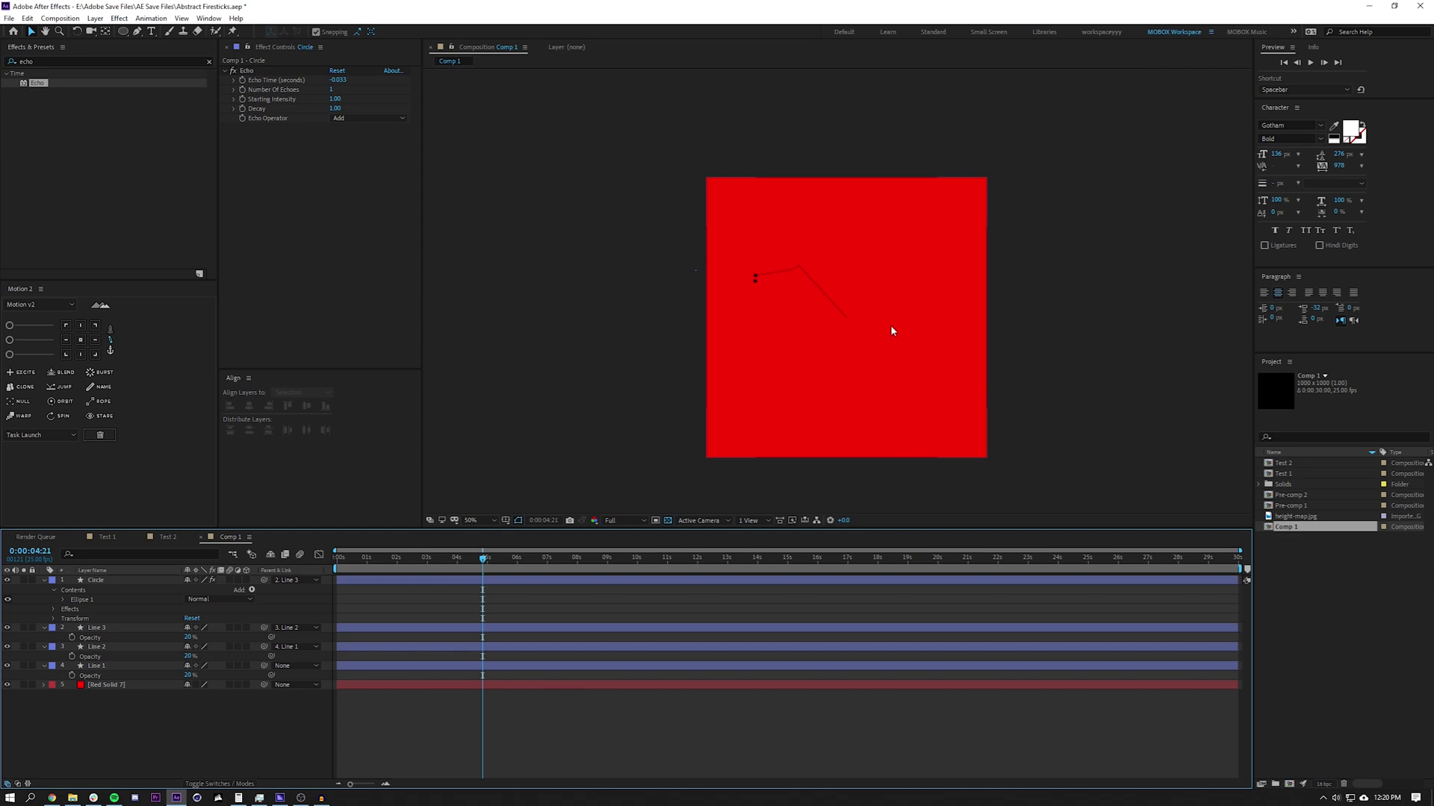
{"action": "scroll", "coordinate": [892, 331], "scroll_direction": "up", "scroll_amount": 2}
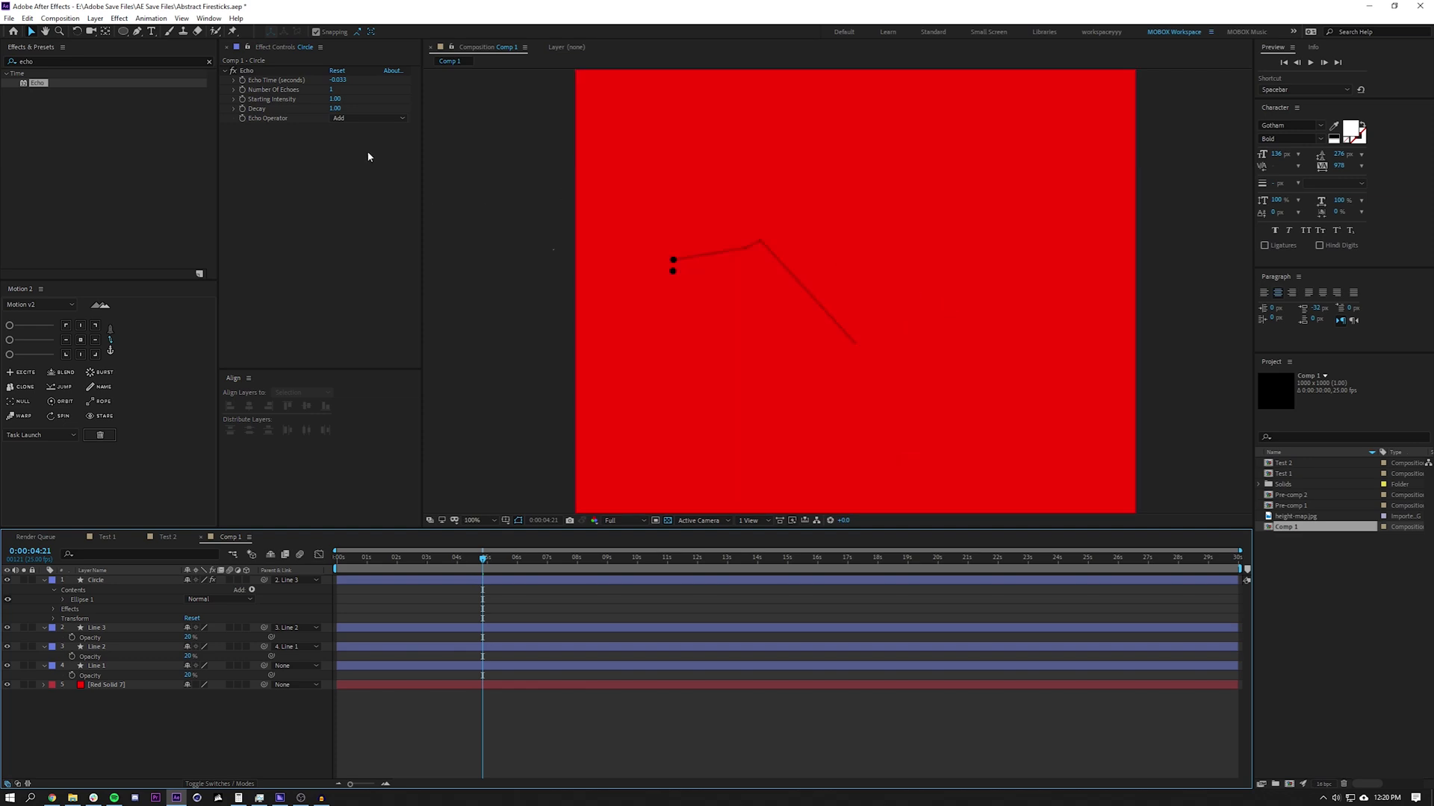
{"action": "left_click", "coordinate": [331, 89]}
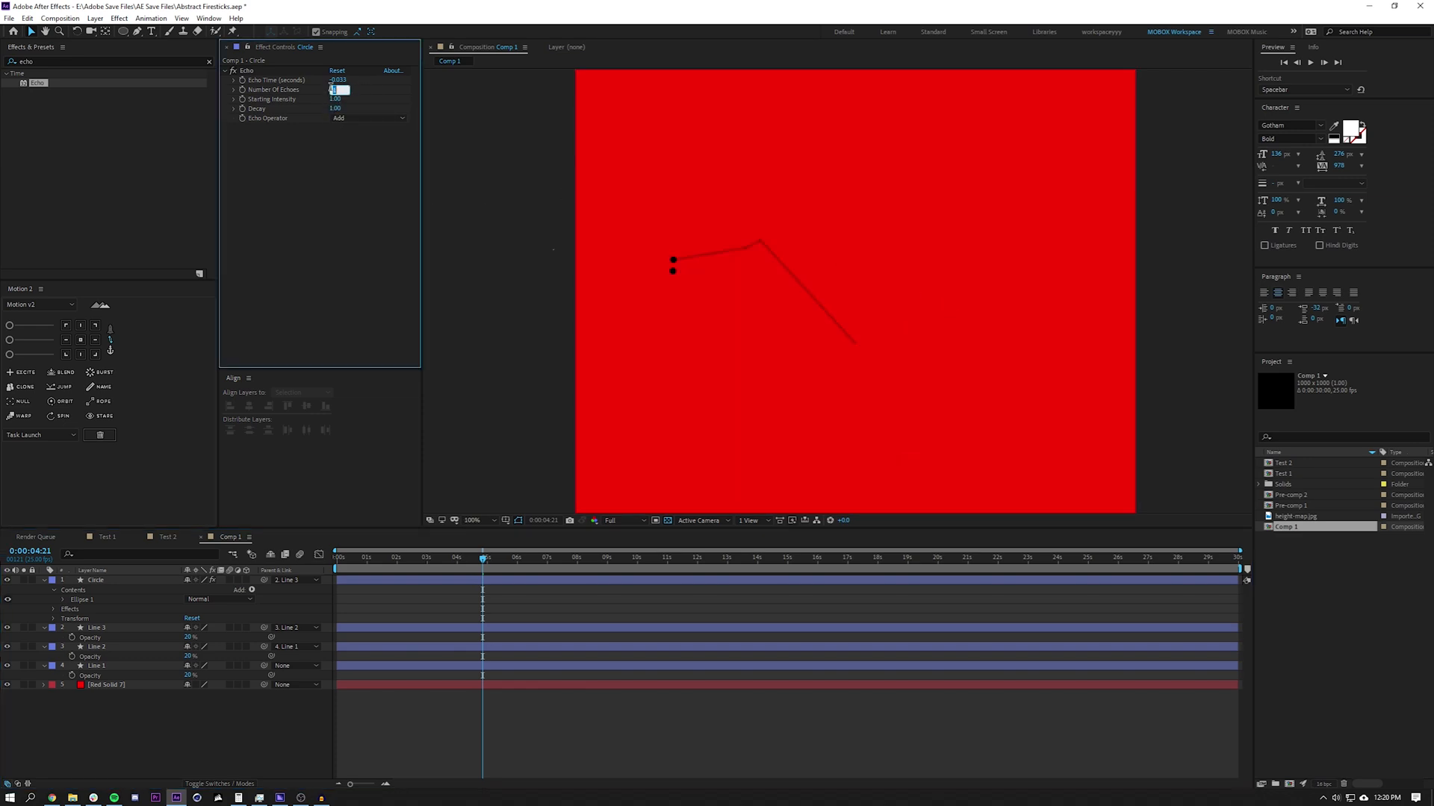
{"action": "type", "text": "600"}
{"action": "key", "text": "Return"}
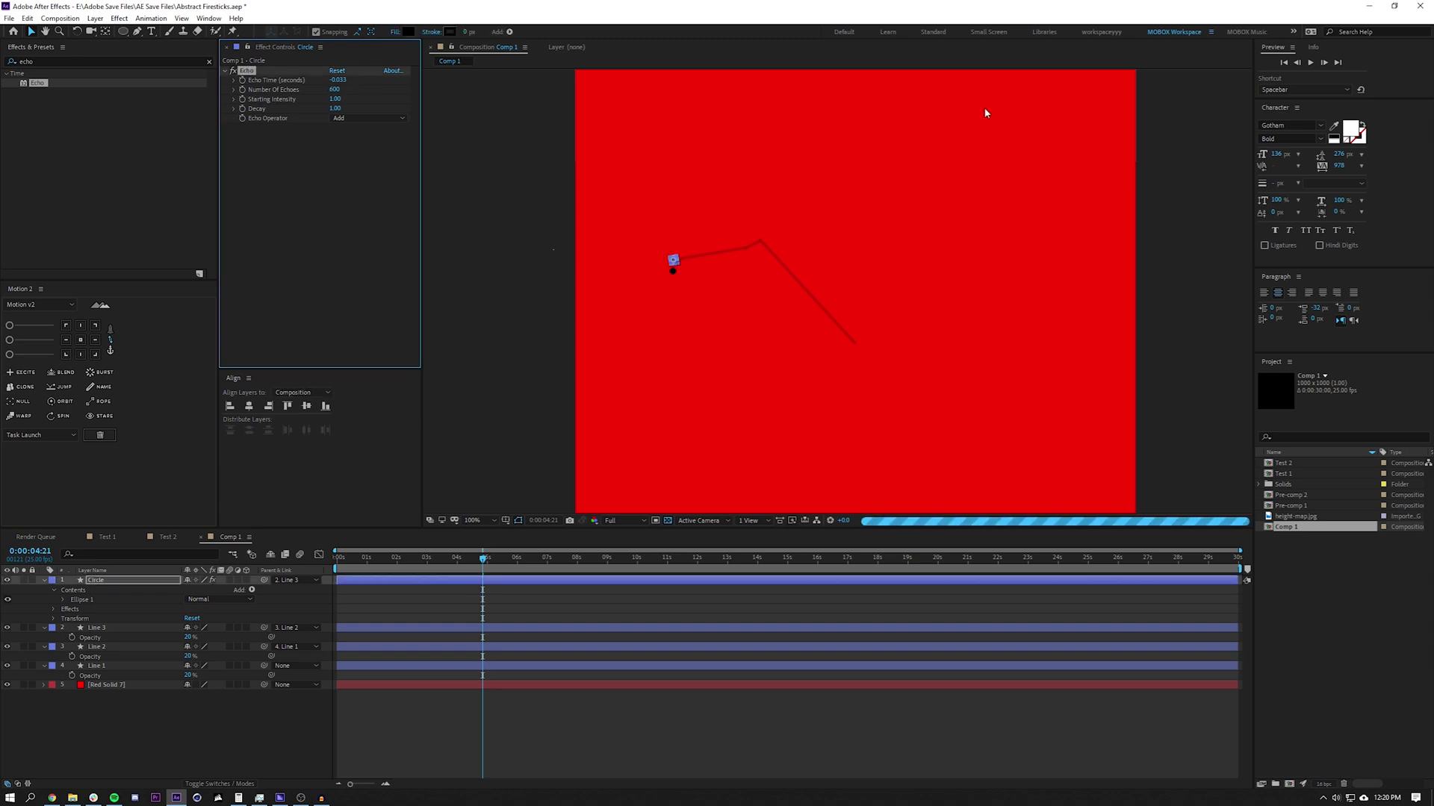
Step: Play back the circle's echo trail from the start of the composition
{"action": "left_click", "coordinate": [688, 701]}
{"action": "key", "text": "Home"}
{"action": "scroll", "coordinate": [810, 274], "scroll_direction": "down", "scroll_amount": 1}
{"action": "key", "text": "space"}
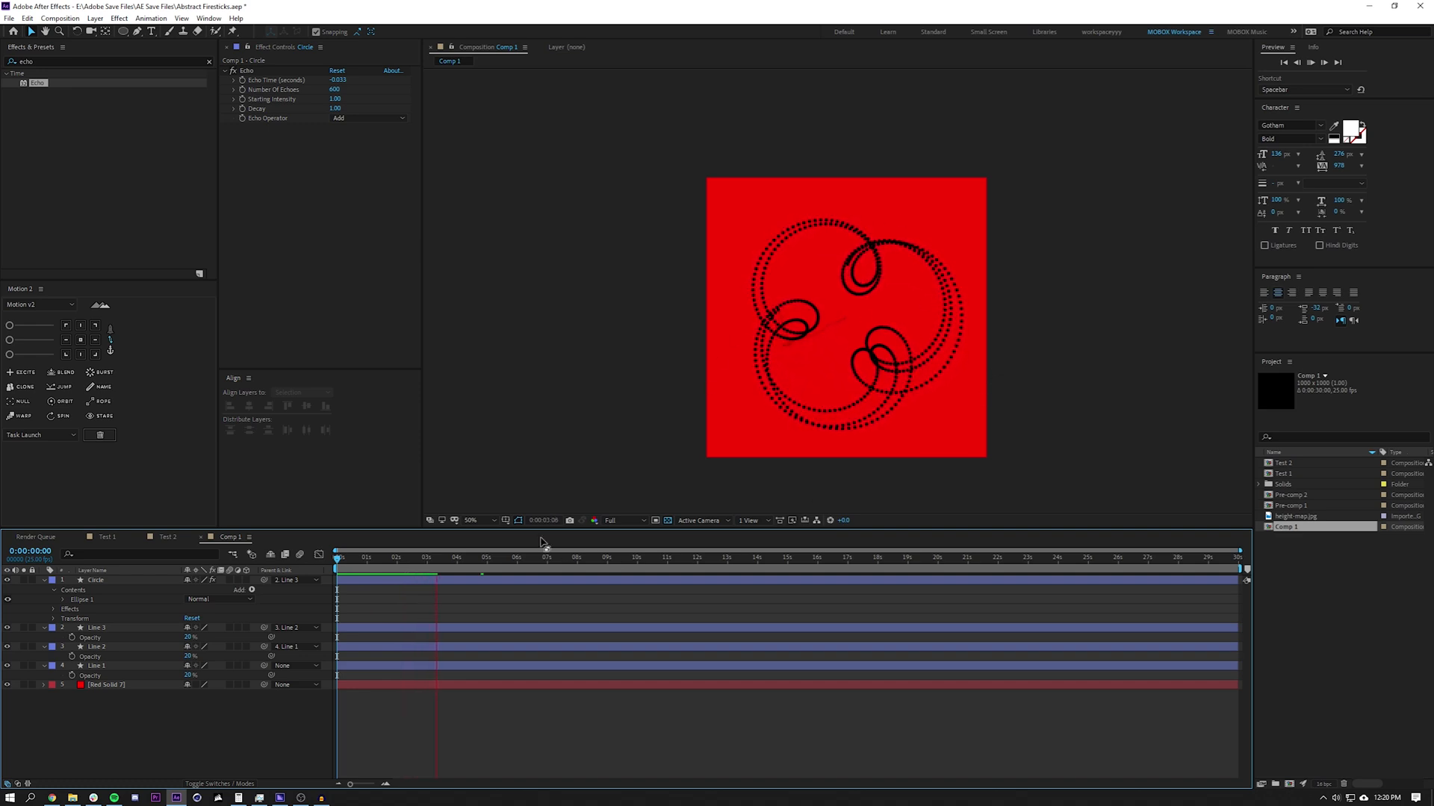
Step: Reveal the Rotation expressions of Line 3, Line 2 and Line 1 in the timeline
{"action": "left_click", "coordinate": [115, 626]}
{"action": "left_click", "coordinate": [106, 668], "text": "shift"}
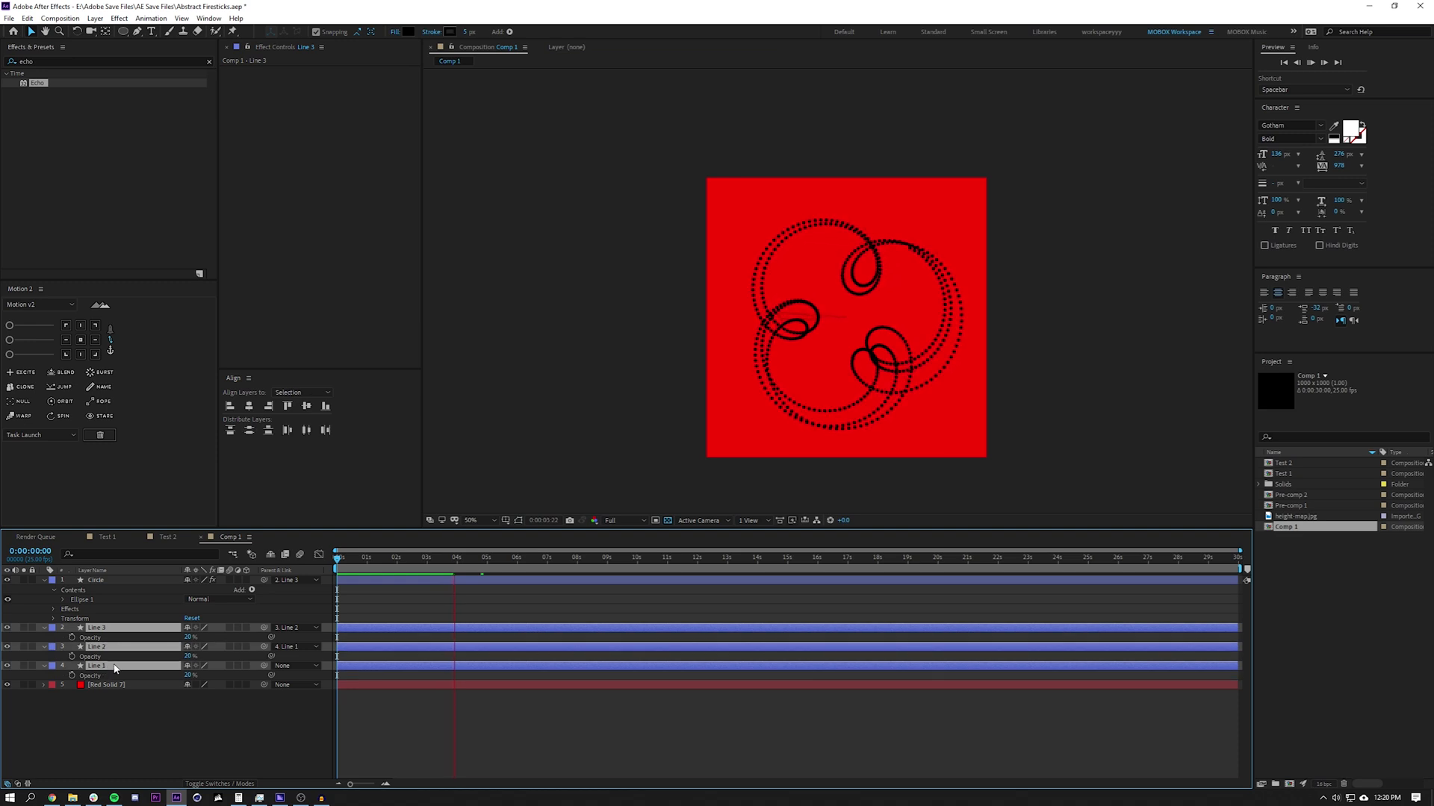
{"action": "key", "text": "r"}
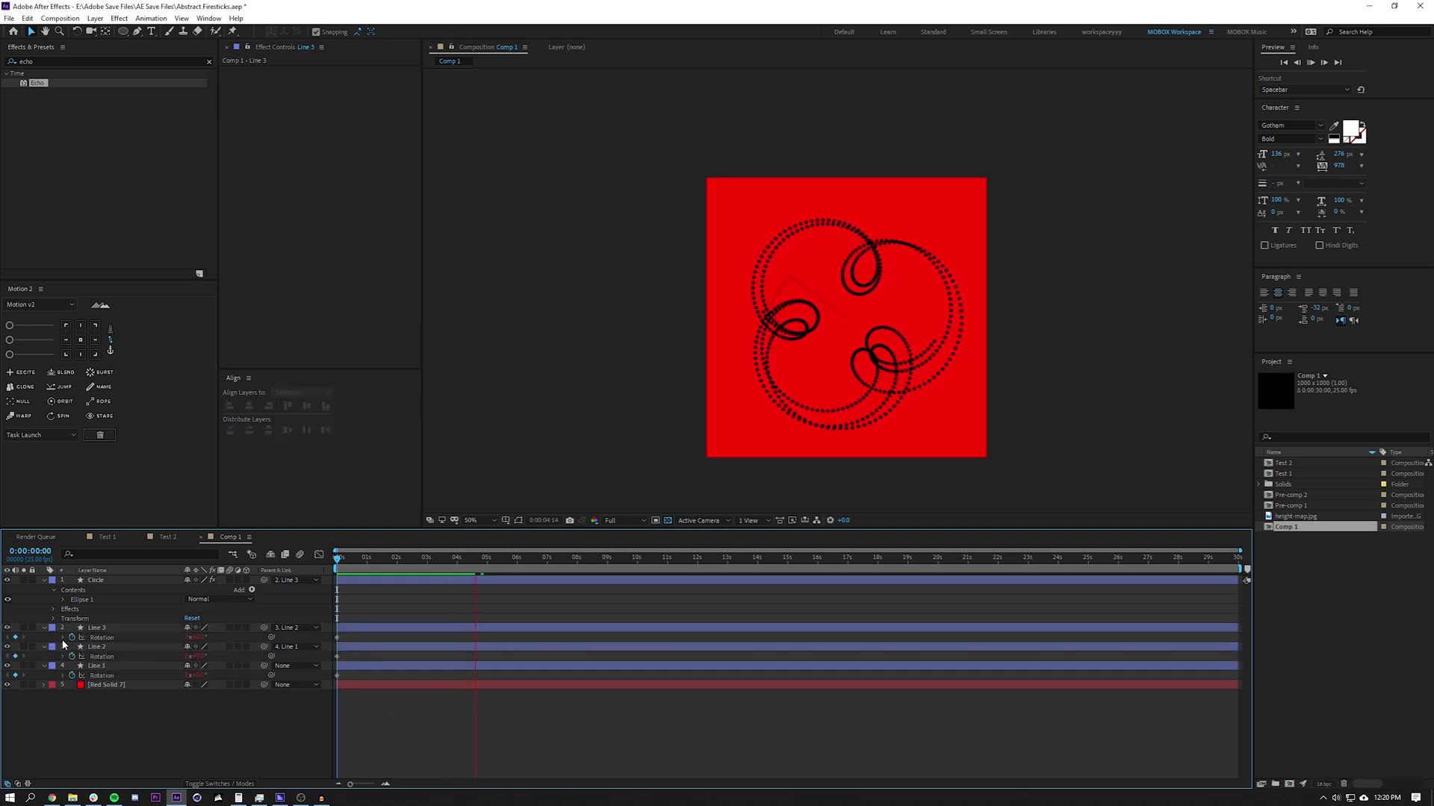
{"action": "left_click", "coordinate": [62, 638]}
{"action": "left_click", "coordinate": [63, 677]}
{"action": "left_click", "coordinate": [62, 716]}
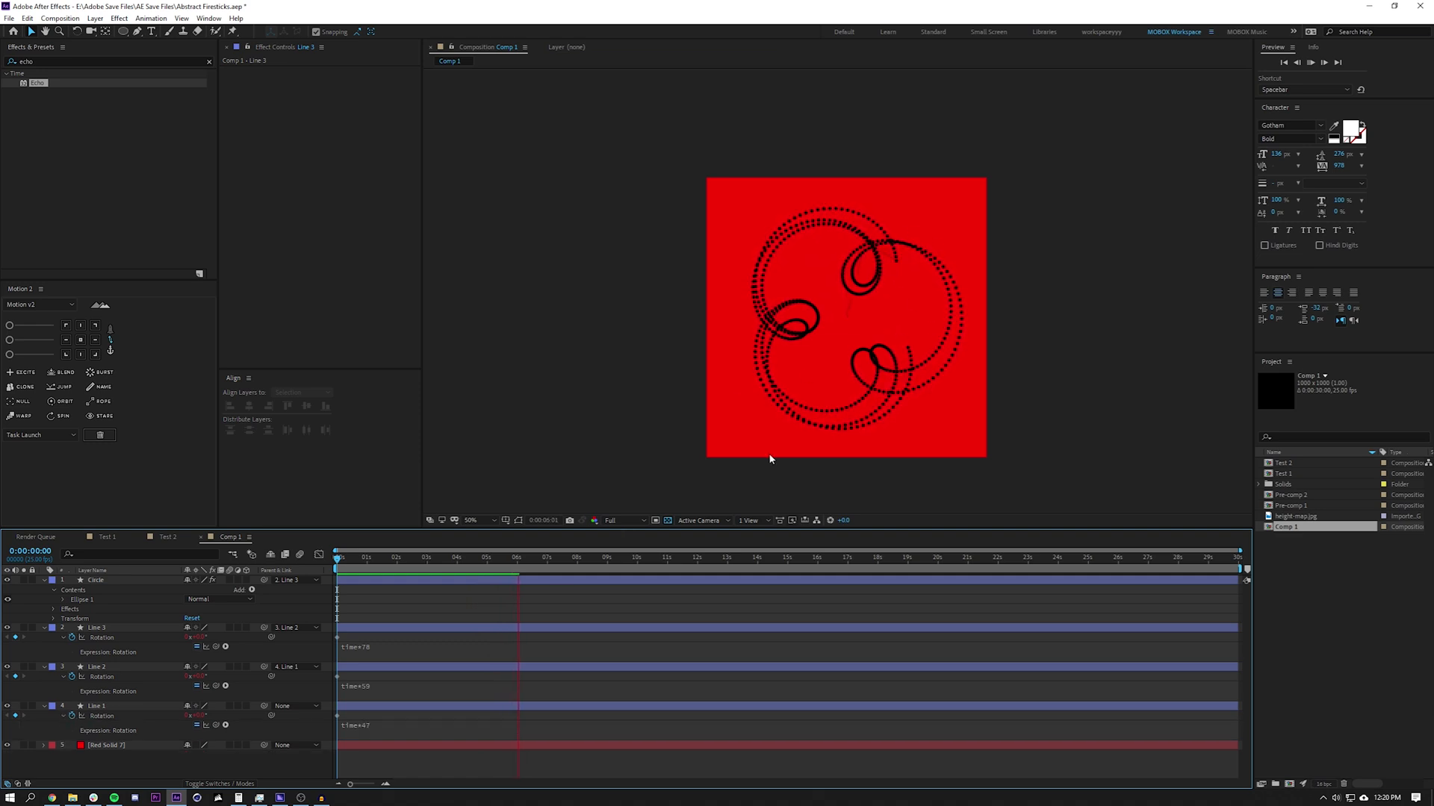
Step: Stop the preview and replace Line 3's Rotation expression with loopOut("continue")
{"action": "key", "text": "space"}
{"action": "left_click", "coordinate": [412, 648]}
{"action": "left_click", "coordinate": [473, 633]}
{"action": "left_click", "coordinate": [415, 646]}
{"action": "type", "text": "loop"}
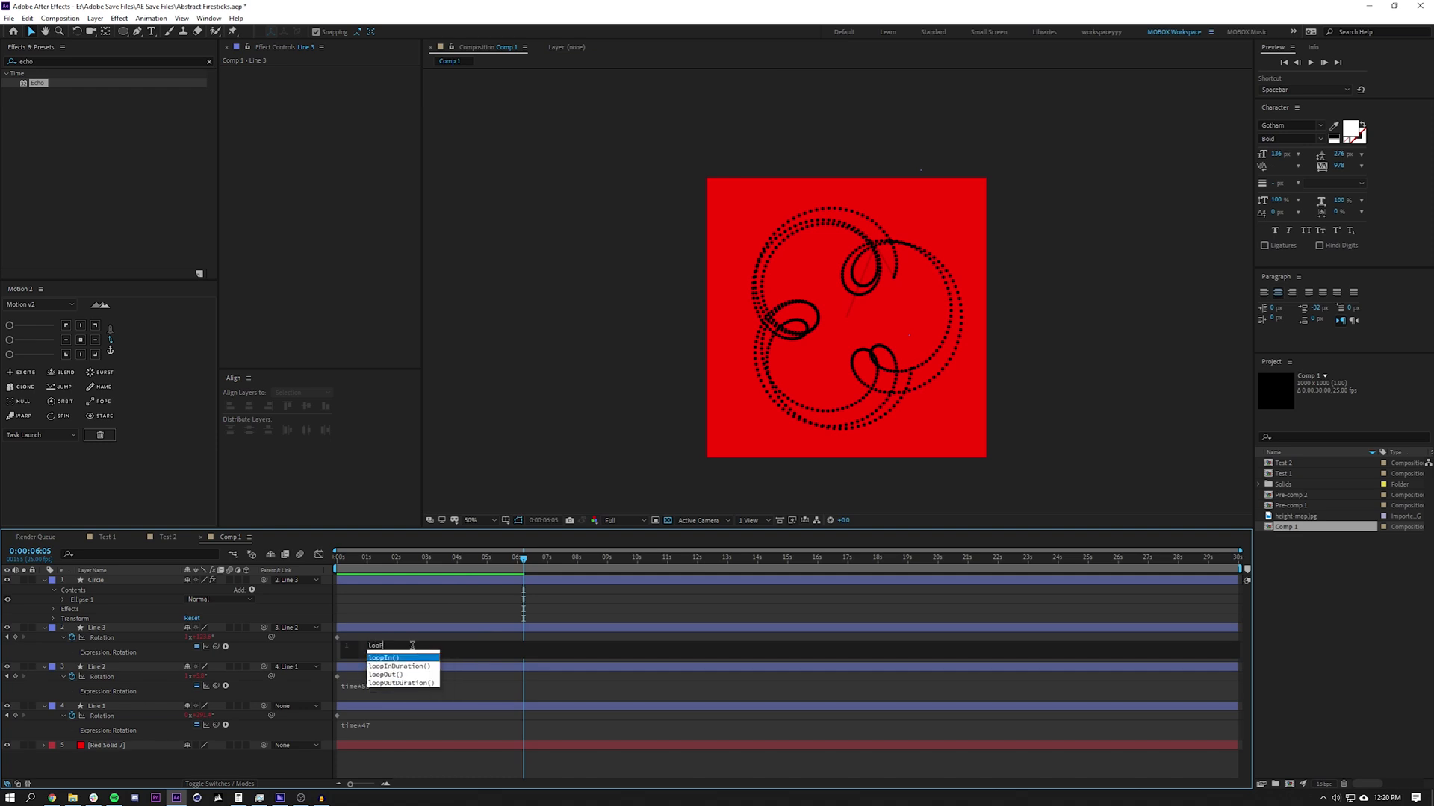
{"action": "type", "text": "Out(\"conti"}
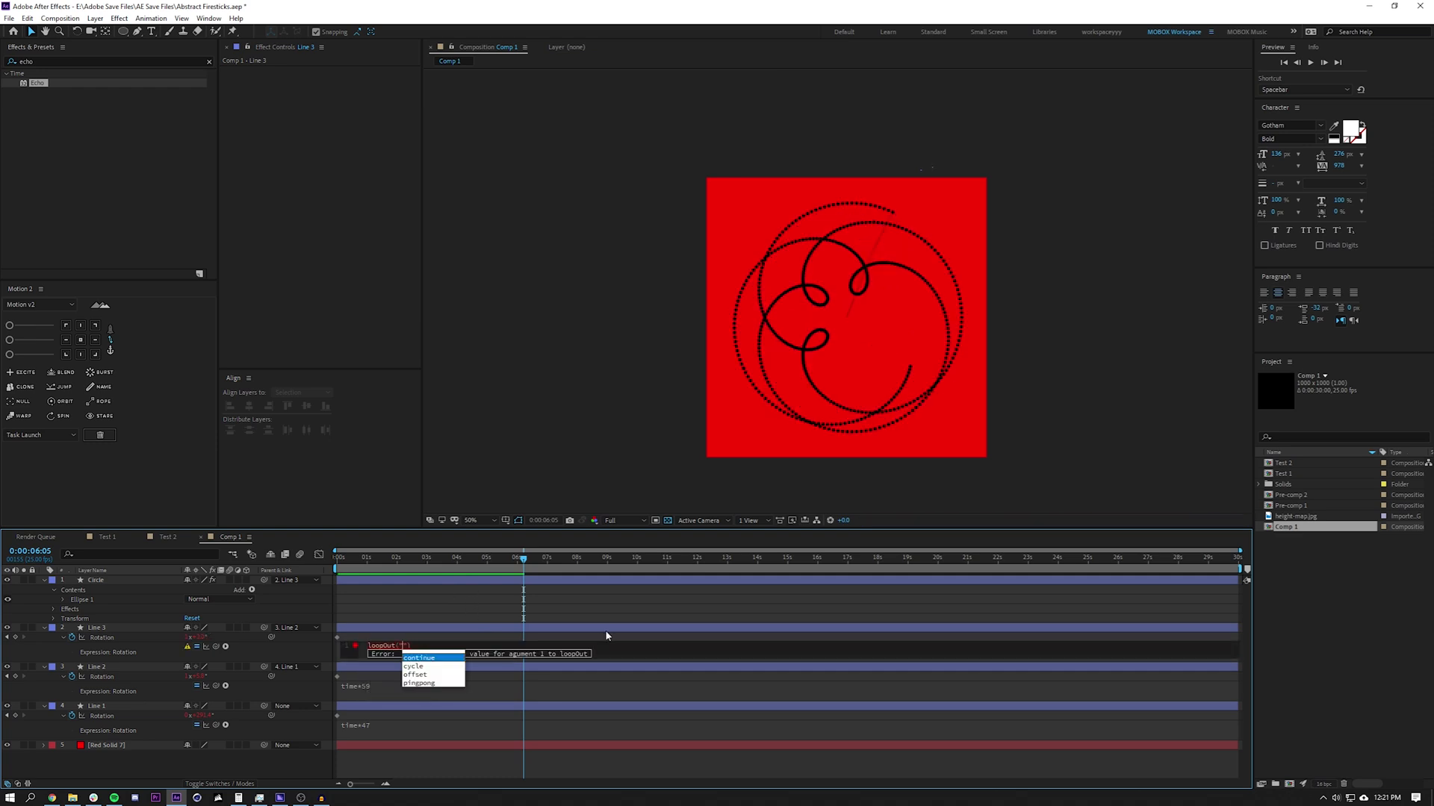
{"action": "left_click", "coordinate": [605, 631]}
Step: Copy Line 3's loopOut("continue") expression over the Rotation expressions of Line 2 and Line 1
{"action": "left_click", "coordinate": [417, 647]}
{"action": "key", "text": "ctrl+c"}
{"action": "left_click", "coordinate": [392, 687]}
{"action": "key", "text": "ctrl+v"}
{"action": "left_click", "coordinate": [388, 719]}
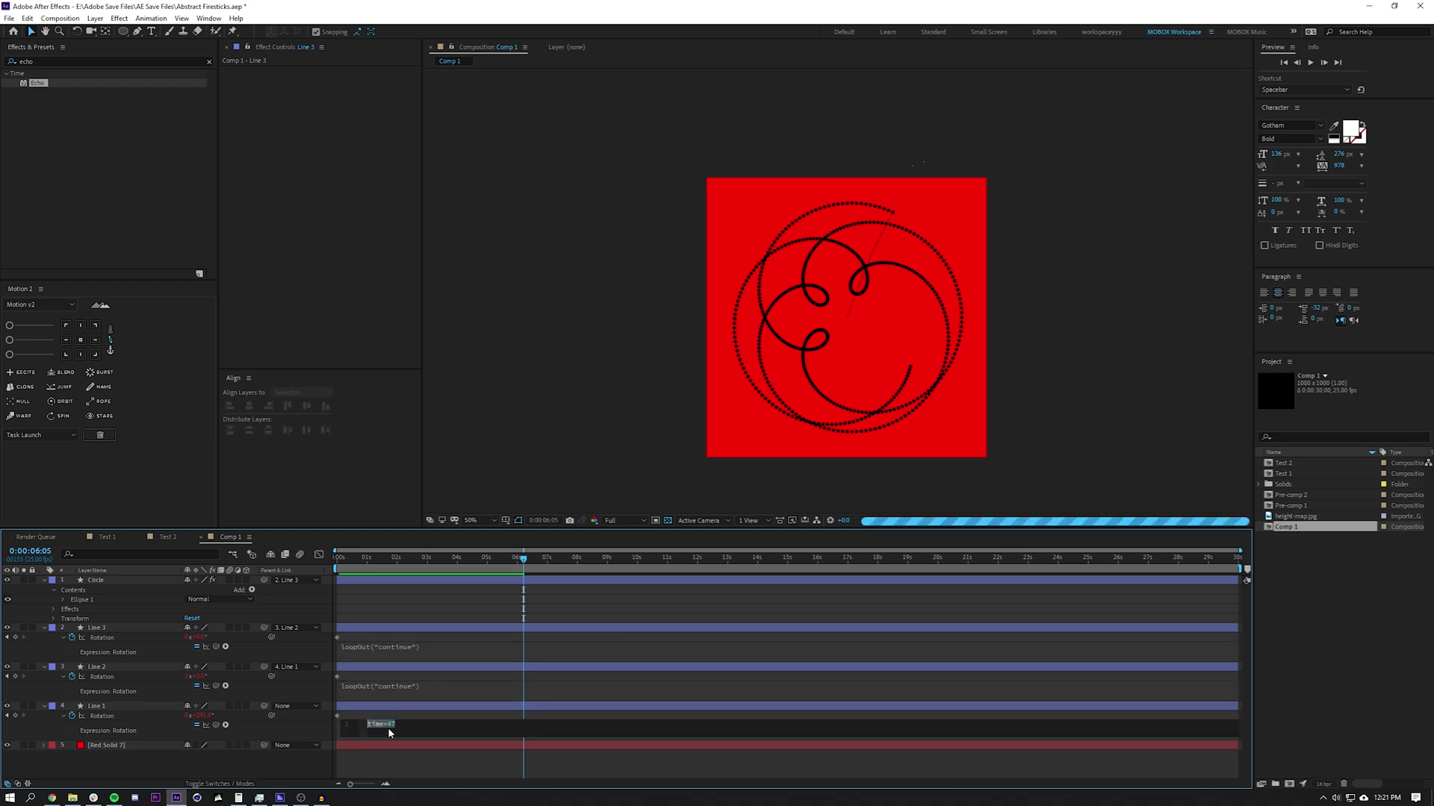
{"action": "key", "text": "ctrl+v"}
{"action": "key", "text": "KP_Enter"}
Step: Keyframe new Rotation values for Line 3, Line 2 and Line 1 at 2 seconds, and move Line 2's second keyframe to about 4.5 seconds
{"action": "left_click", "coordinate": [397, 565]}
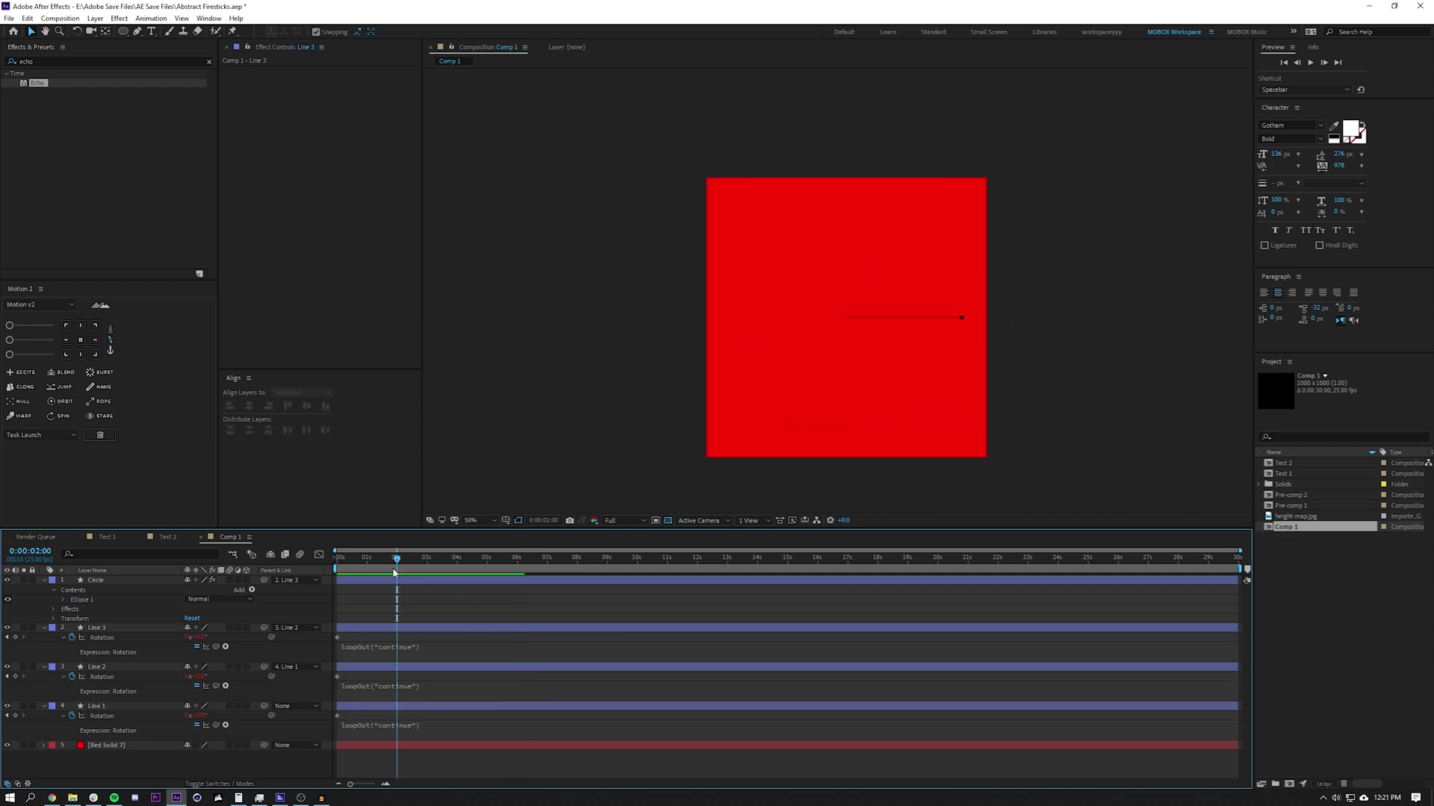
{"action": "left_click_drag", "start_coordinate": [200, 637], "coordinate": [276, 638]}
{"action": "left_click_drag", "start_coordinate": [198, 677], "coordinate": [112, 676]}
{"action": "left_click_drag", "start_coordinate": [200, 715], "coordinate": [471, 676]}
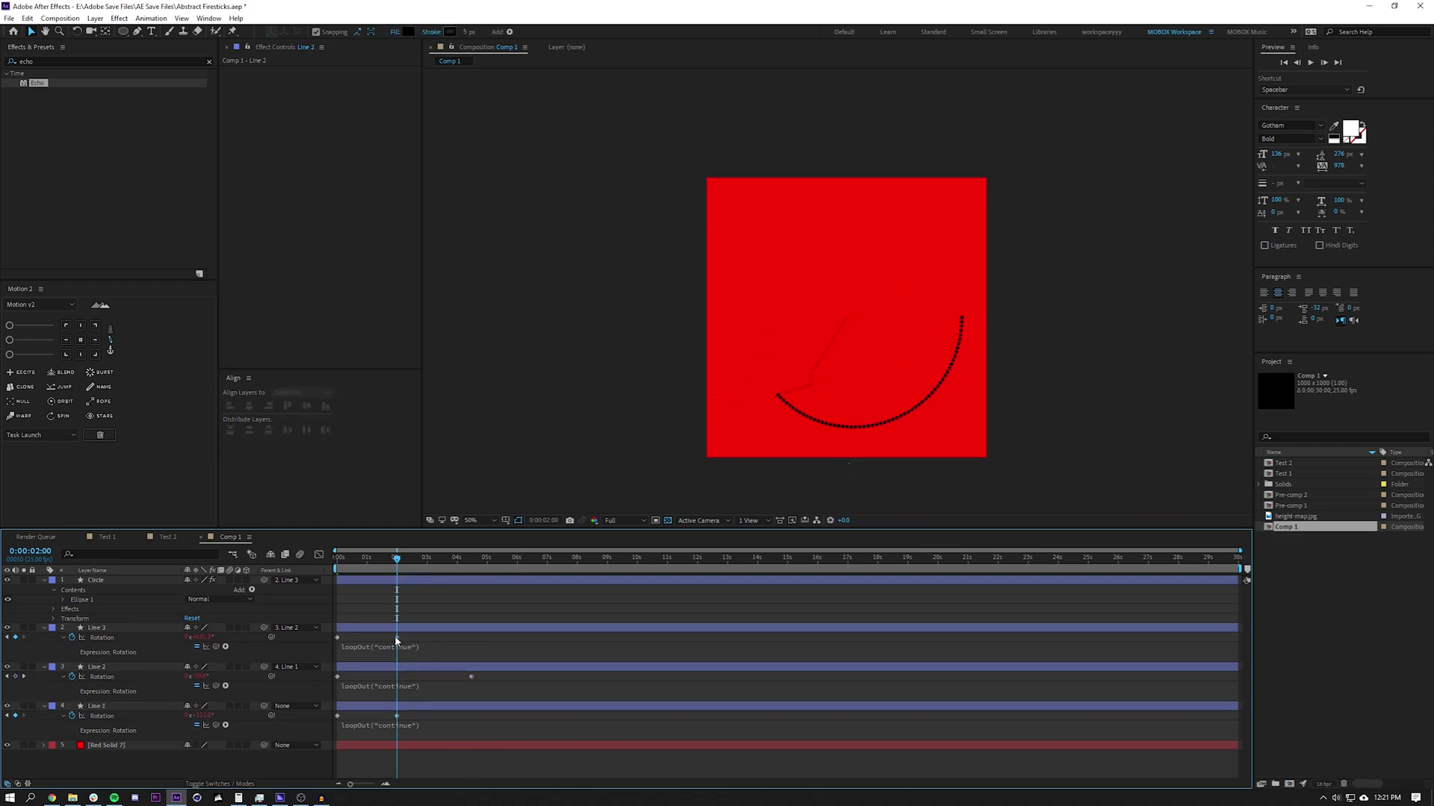
Step: Move the second Rotation keyframe of Line 3 to about 7 seconds and of Line 1 to about 5.8 seconds, and return the playhead to the start
{"action": "left_click_drag", "start_coordinate": [397, 637], "coordinate": [550, 638]}
{"action": "left_click_drag", "start_coordinate": [396, 716], "coordinate": [510, 715]}
{"action": "left_click_drag", "start_coordinate": [397, 557], "coordinate": [337, 557]}
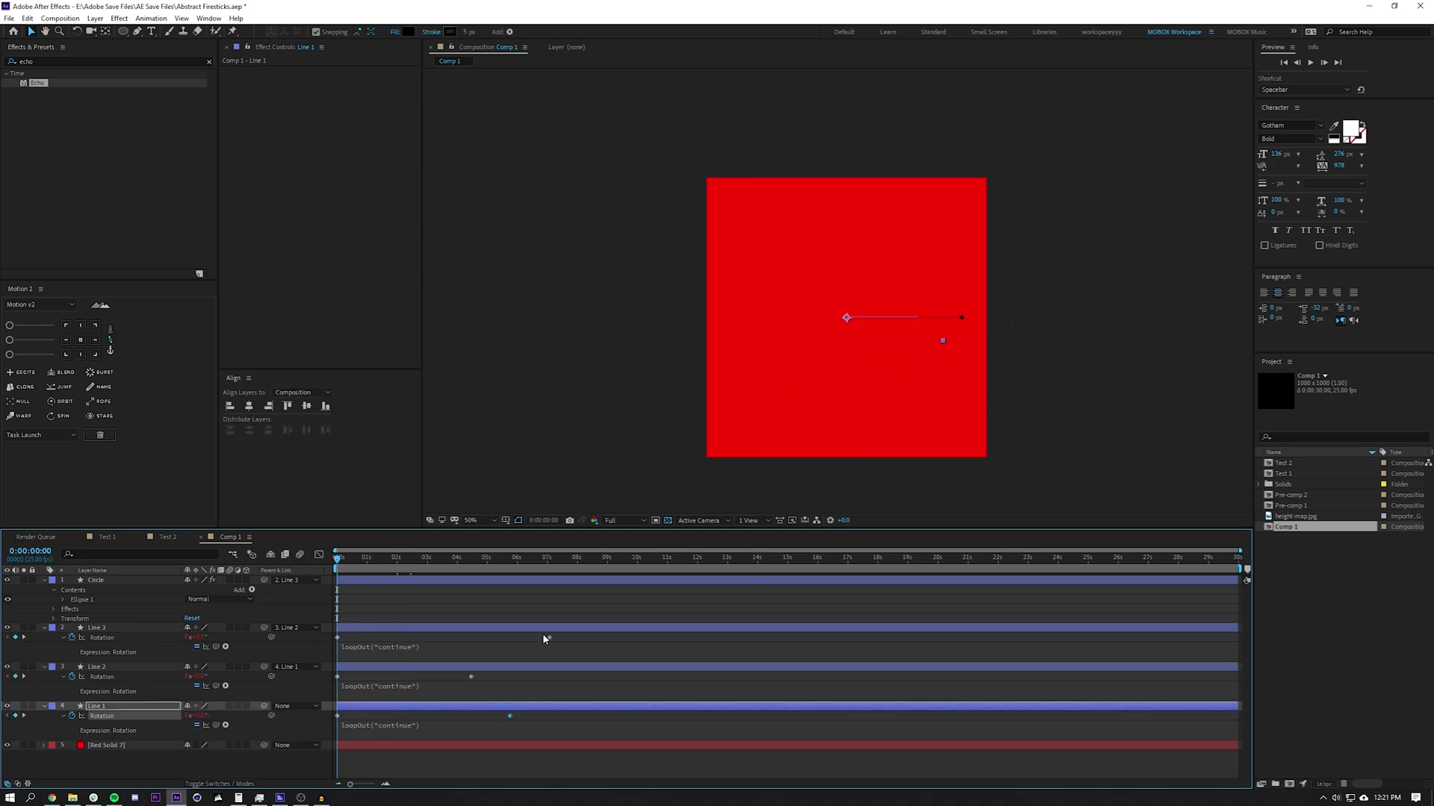
Step: Play back the spirograph animation to check the echo trail
{"action": "key", "text": "space"}
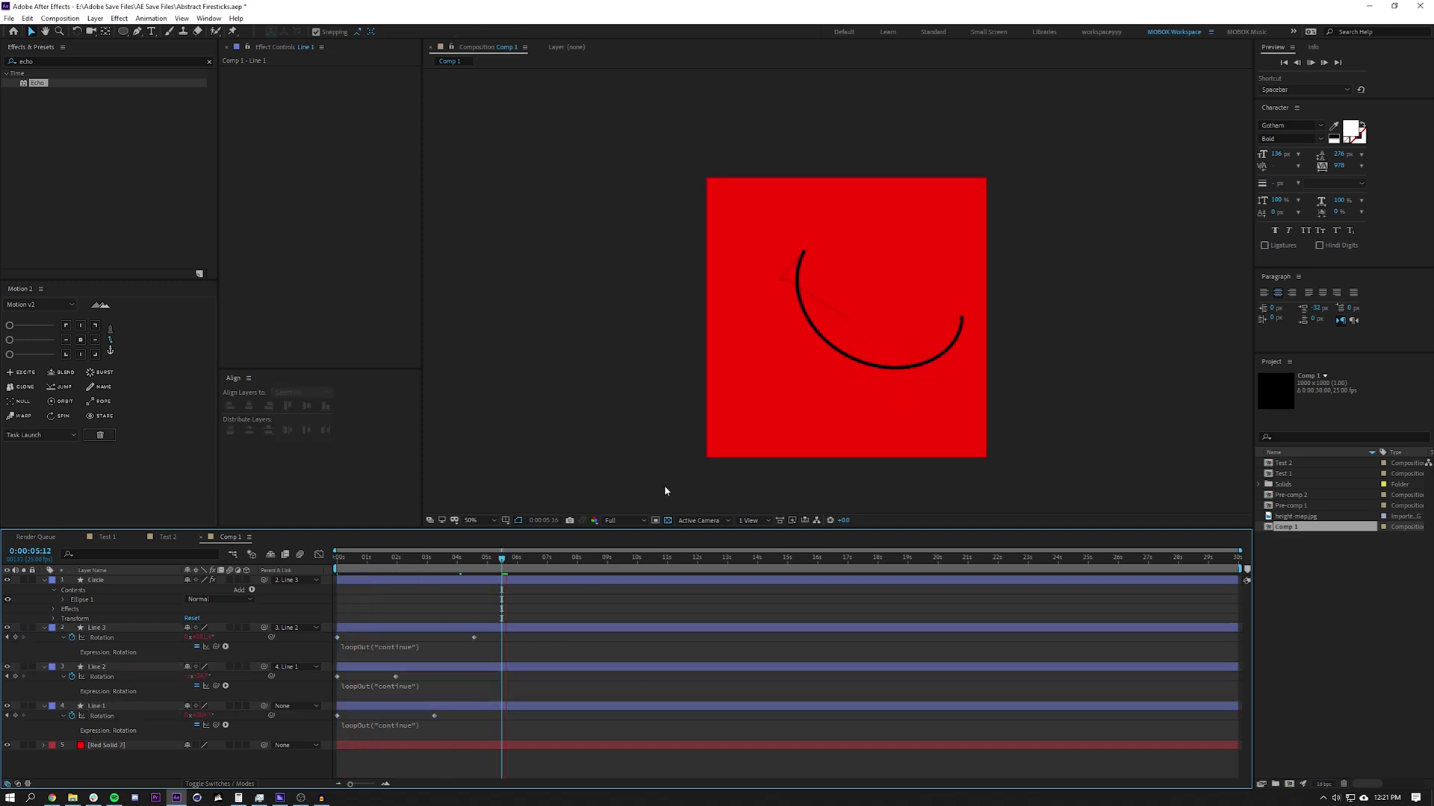
{"action": "left_click", "coordinate": [665, 488]}
{"action": "key", "text": "space"}
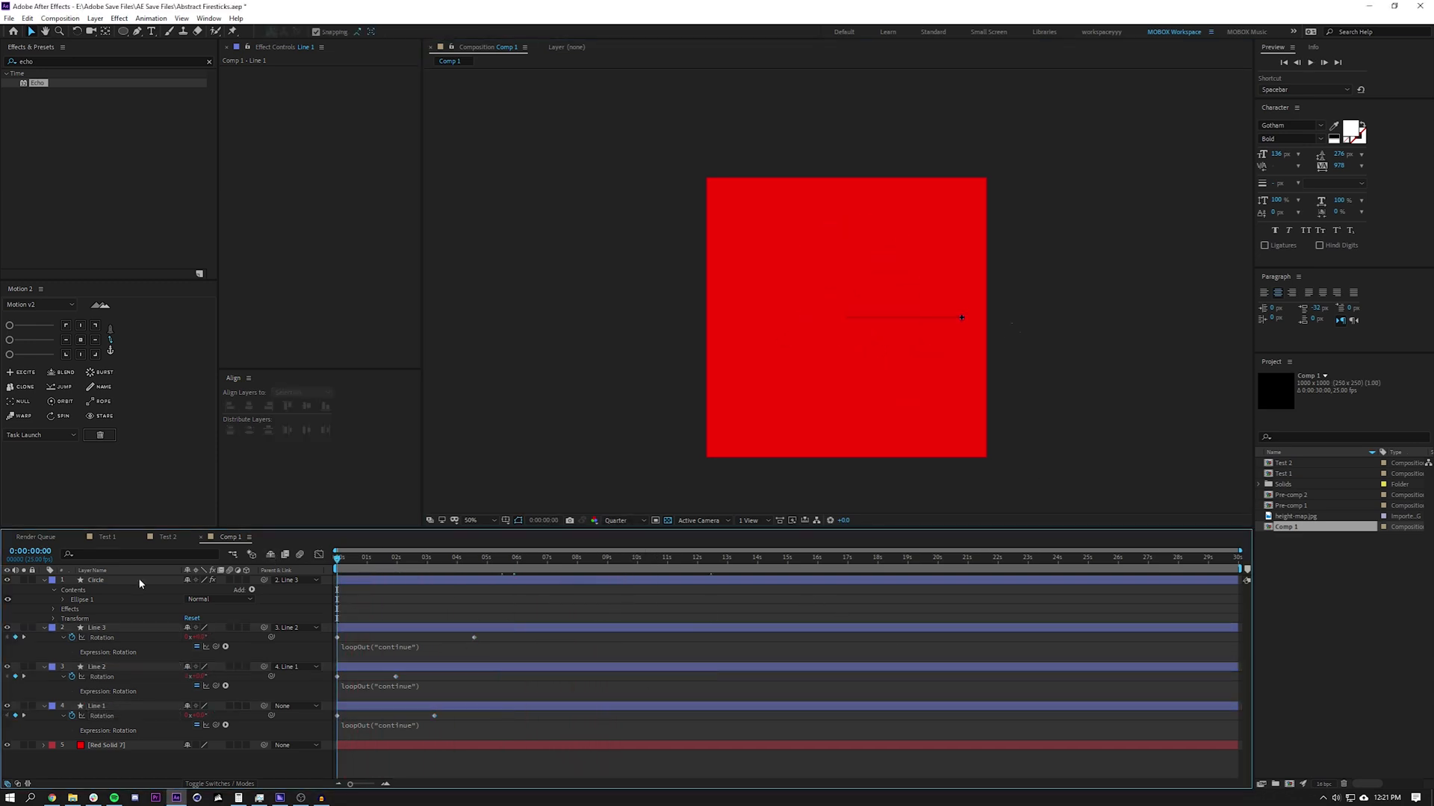
Step: Set the Circle's Echo Time to -0.005 seconds
{"action": "left_click", "coordinate": [142, 583]}
{"action": "left_click", "coordinate": [342, 80]}
{"action": "type", "text": "0.03"}
{"action": "key", "text": "BackSpace"}
{"action": "type", "text": "5"}
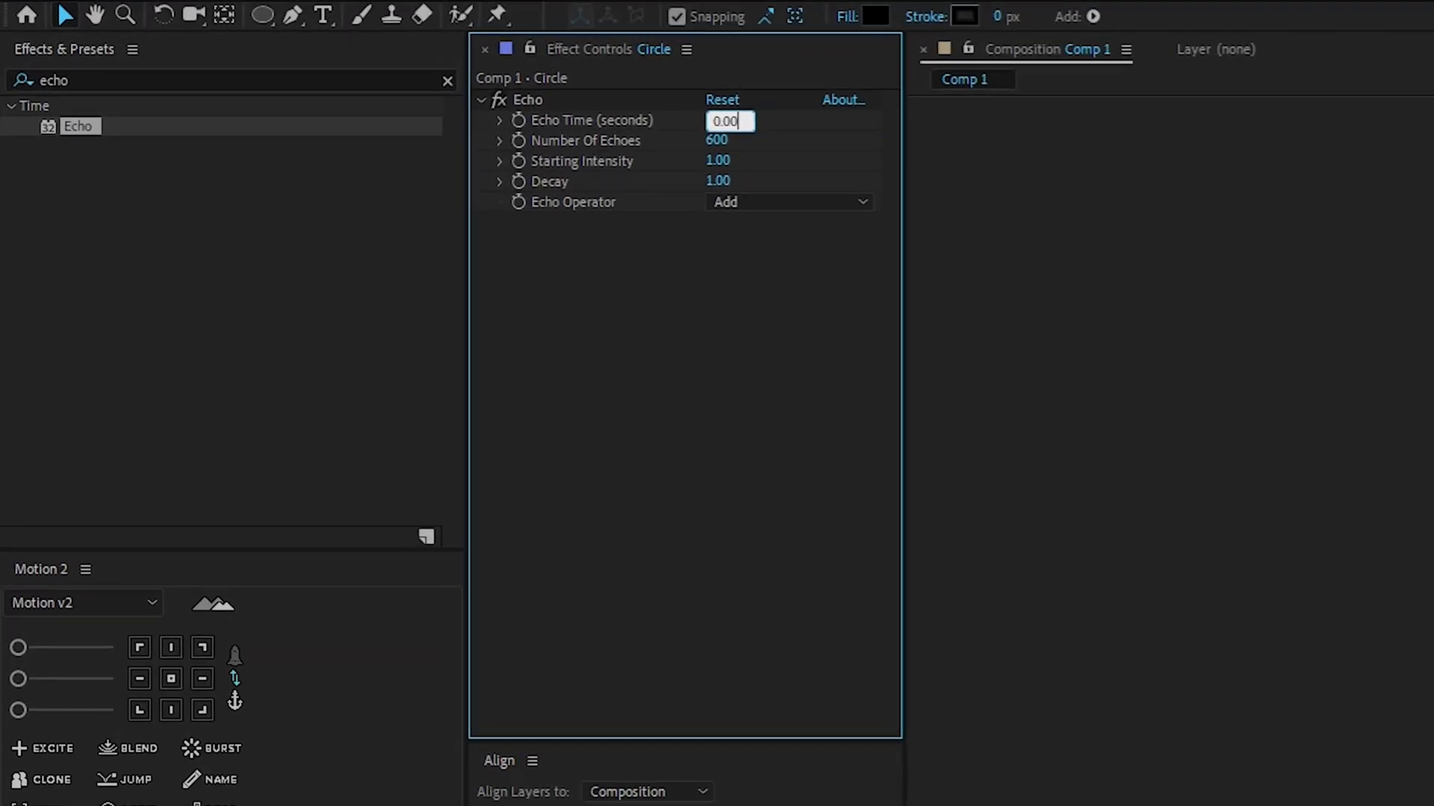
{"action": "type", "text": "5"}
{"action": "left_click", "coordinate": [804, 118]}
{"action": "left_click", "coordinate": [644, 315]}
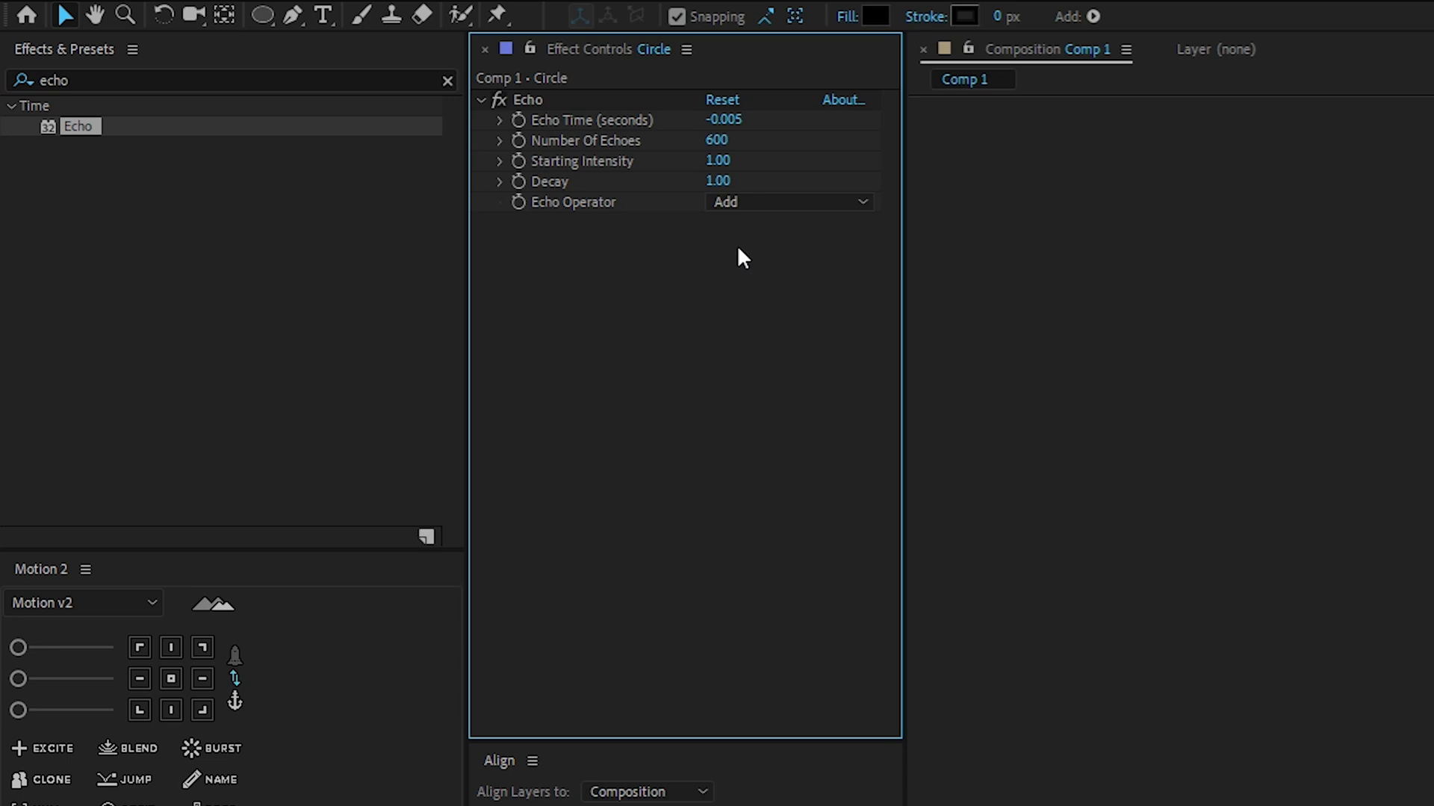
Step: Set the Decay of the Circle's Echo effect to 0.99
{"action": "left_click", "coordinate": [718, 180]}
{"action": "type", "text": ".99"}
{"action": "key", "text": "Return"}
{"action": "left_click", "coordinate": [784, 413]}
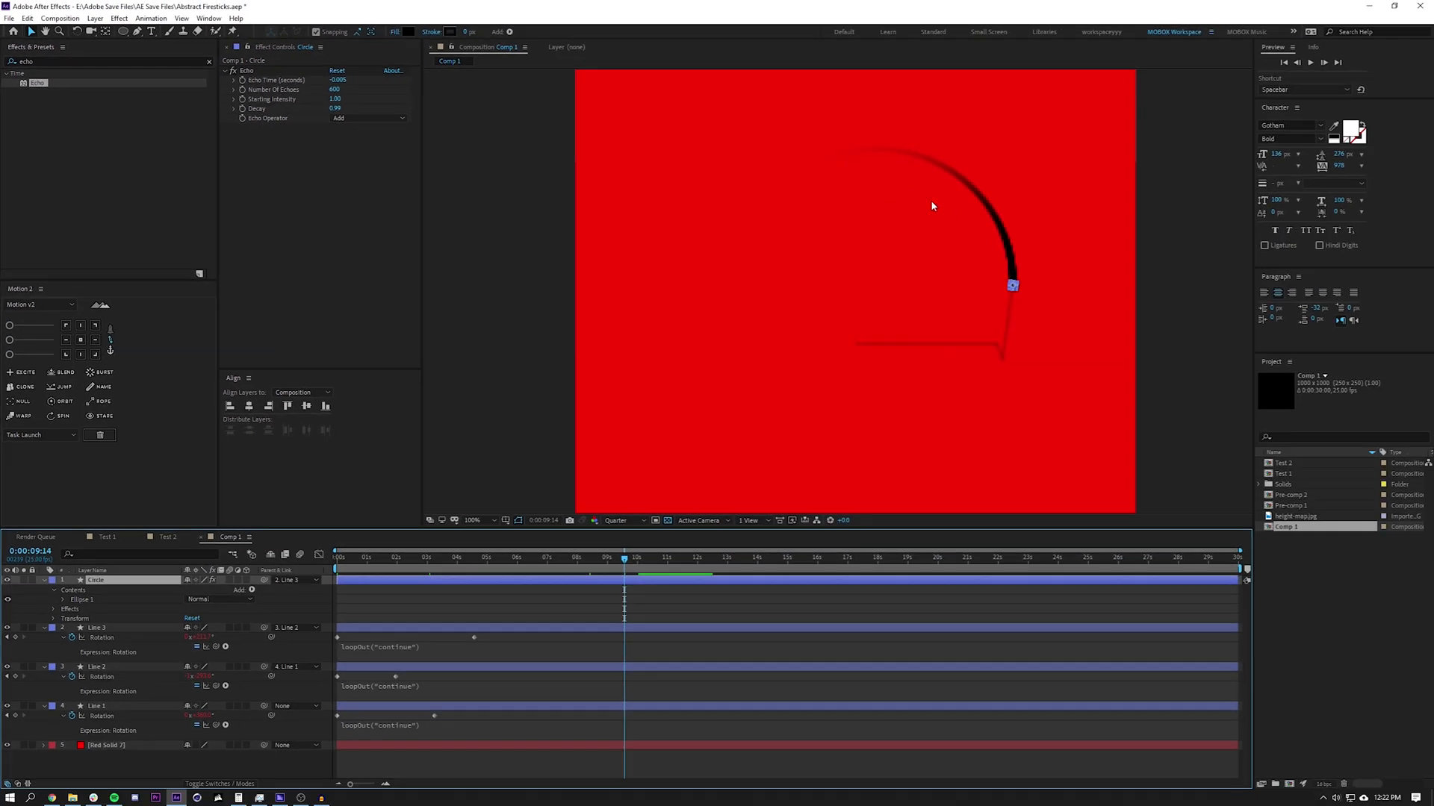
Step: Set the Circle's Echo Time to -0.010 seconds and lower the Number of Echoes to 479
{"action": "left_click", "coordinate": [340, 80]}
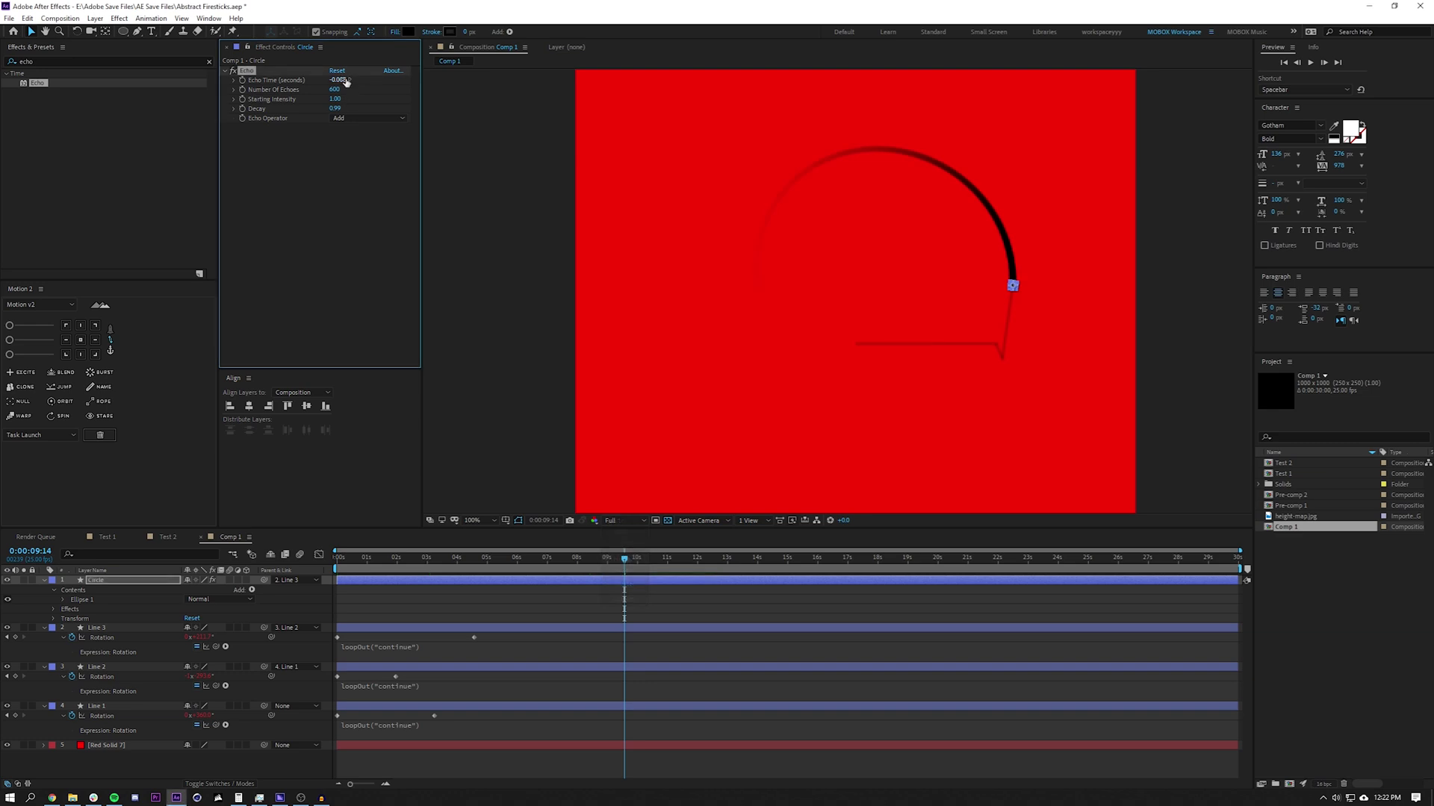
{"action": "key", "text": "Return"}
{"action": "left_click", "coordinate": [333, 80]}
{"action": "left_click", "coordinate": [342, 80]}
{"action": "type", "text": "1"}
{"action": "key", "text": "Return"}
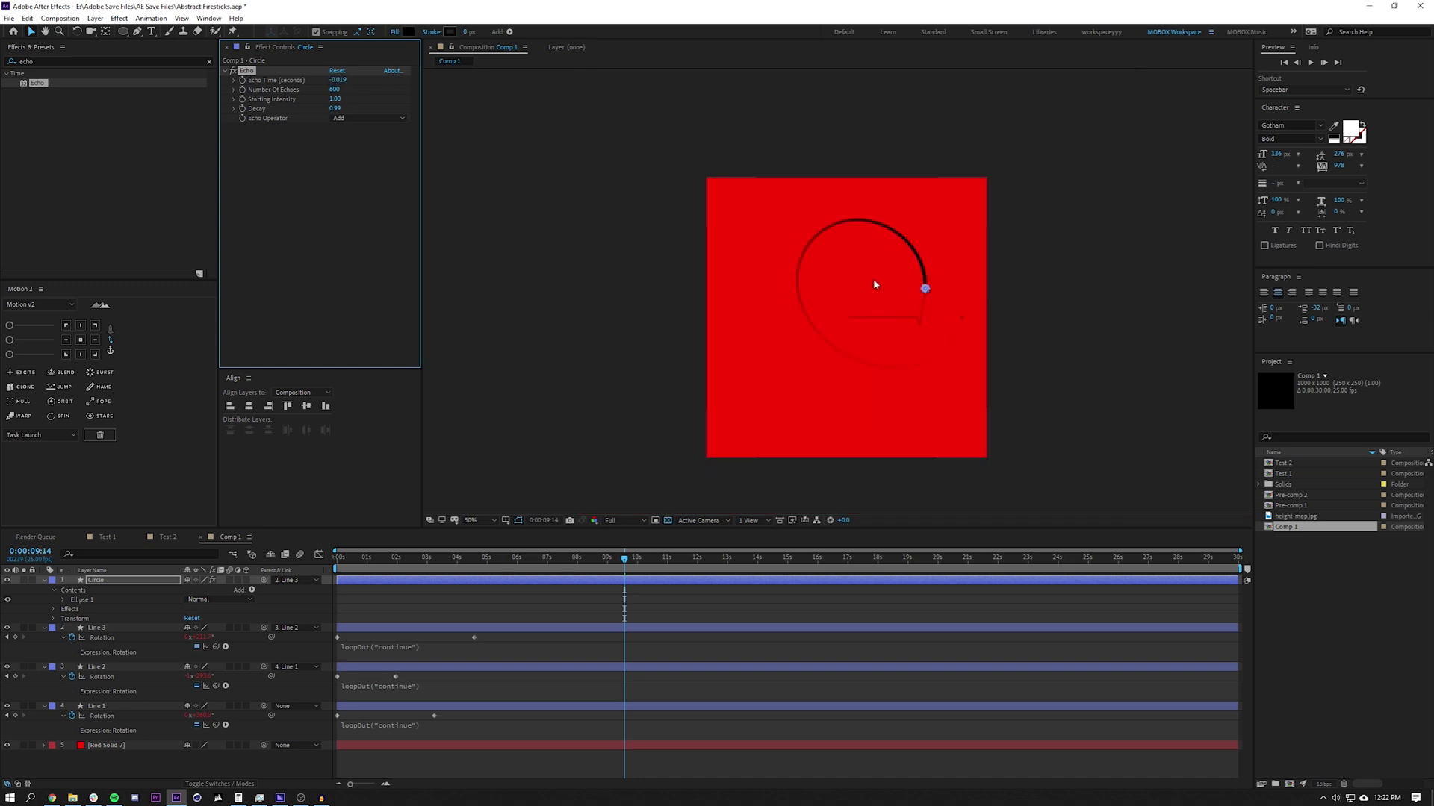
{"action": "left_click", "coordinate": [338, 81]}
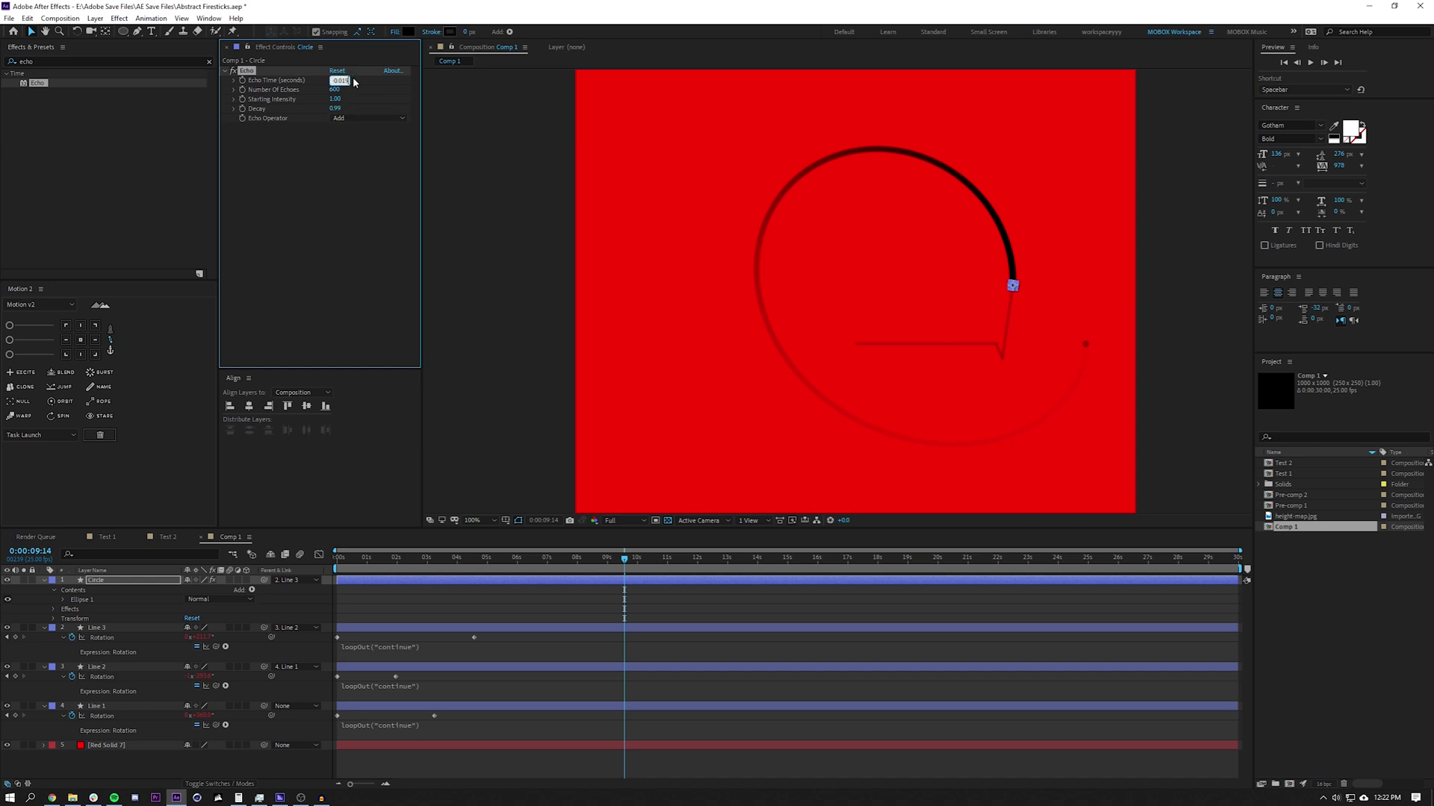
{"action": "key", "text": "Return"}
{"action": "left_click_drag", "start_coordinate": [334, 94], "coordinate": [298, 104]}
{"action": "left_click_drag", "start_coordinate": [334, 90], "coordinate": [315, 90]}
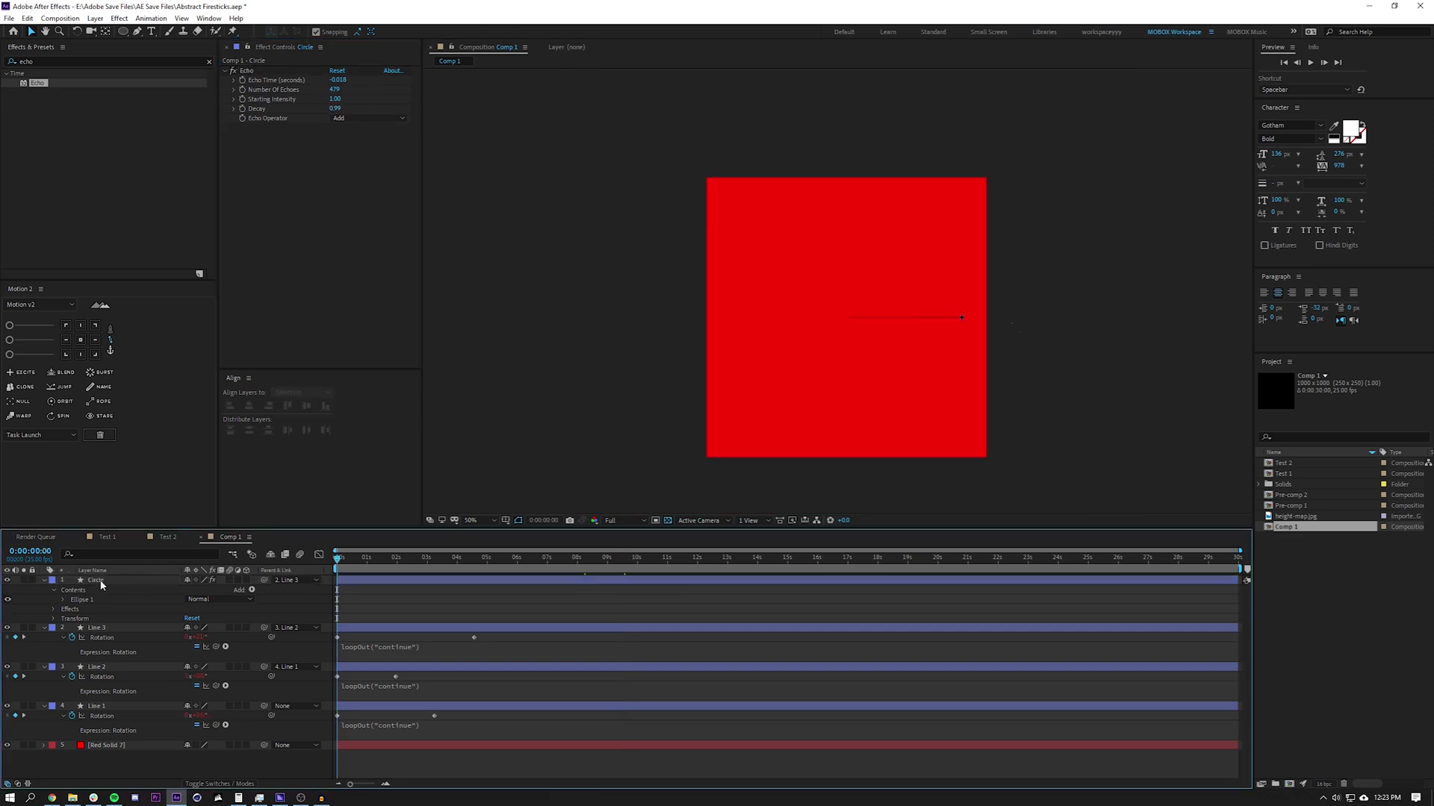
Step: Animate the Circle's Scale with a keyframe at the start and a second, changed keyframe at about 9 seconds
{"action": "left_click", "coordinate": [101, 582]}
{"action": "key", "text": "s"}
{"action": "left_click", "coordinate": [72, 590]}
{"action": "left_click", "coordinate": [427, 560]}
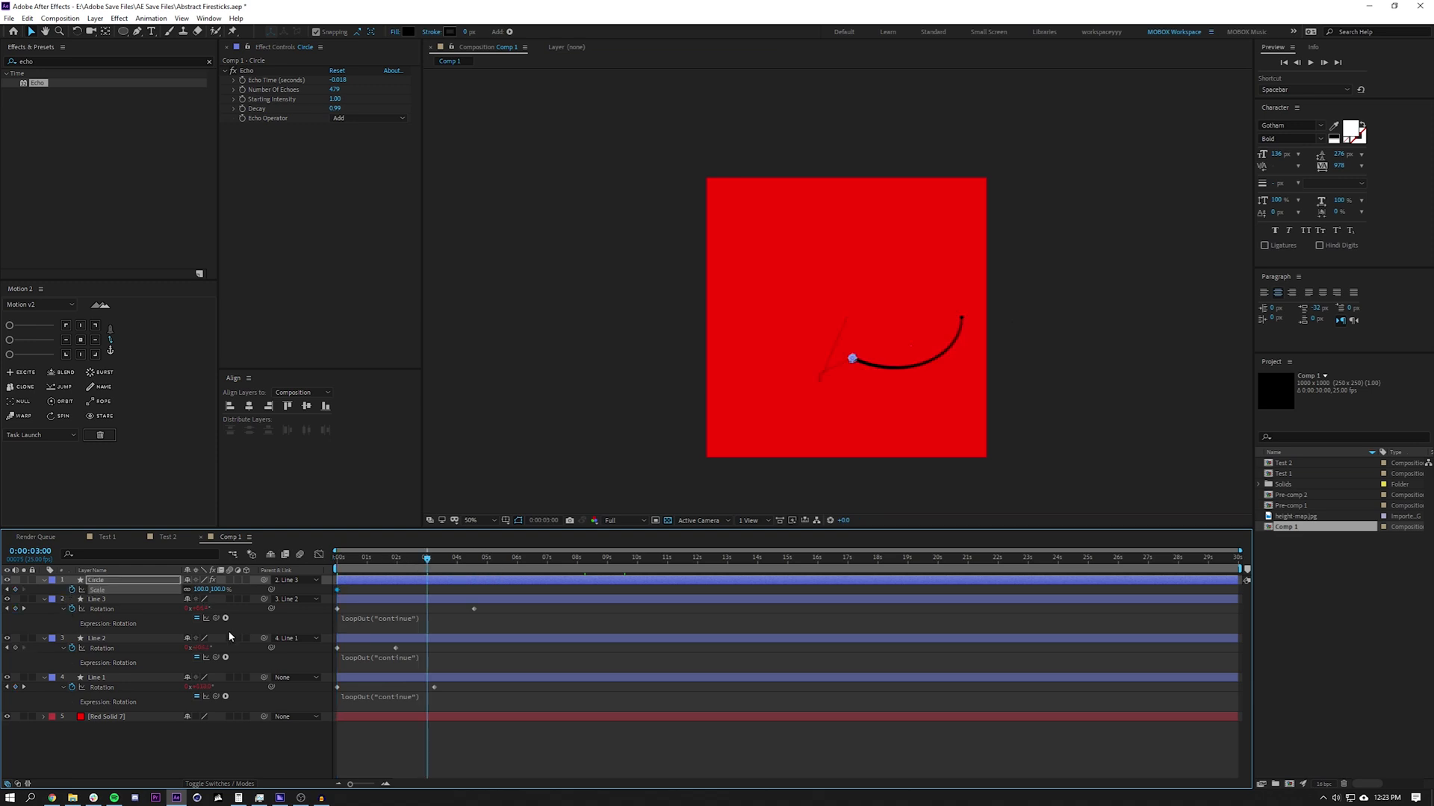
{"action": "left_click_drag", "start_coordinate": [251, 581], "coordinate": [608, 590]}
{"action": "left_click", "coordinate": [528, 751]}
Step: Add the expression loopOut("C") to the Circle's Scale
{"action": "left_click", "coordinate": [71, 589], "text": "alt"}
{"action": "type", "text": "loopOut(\"C"}
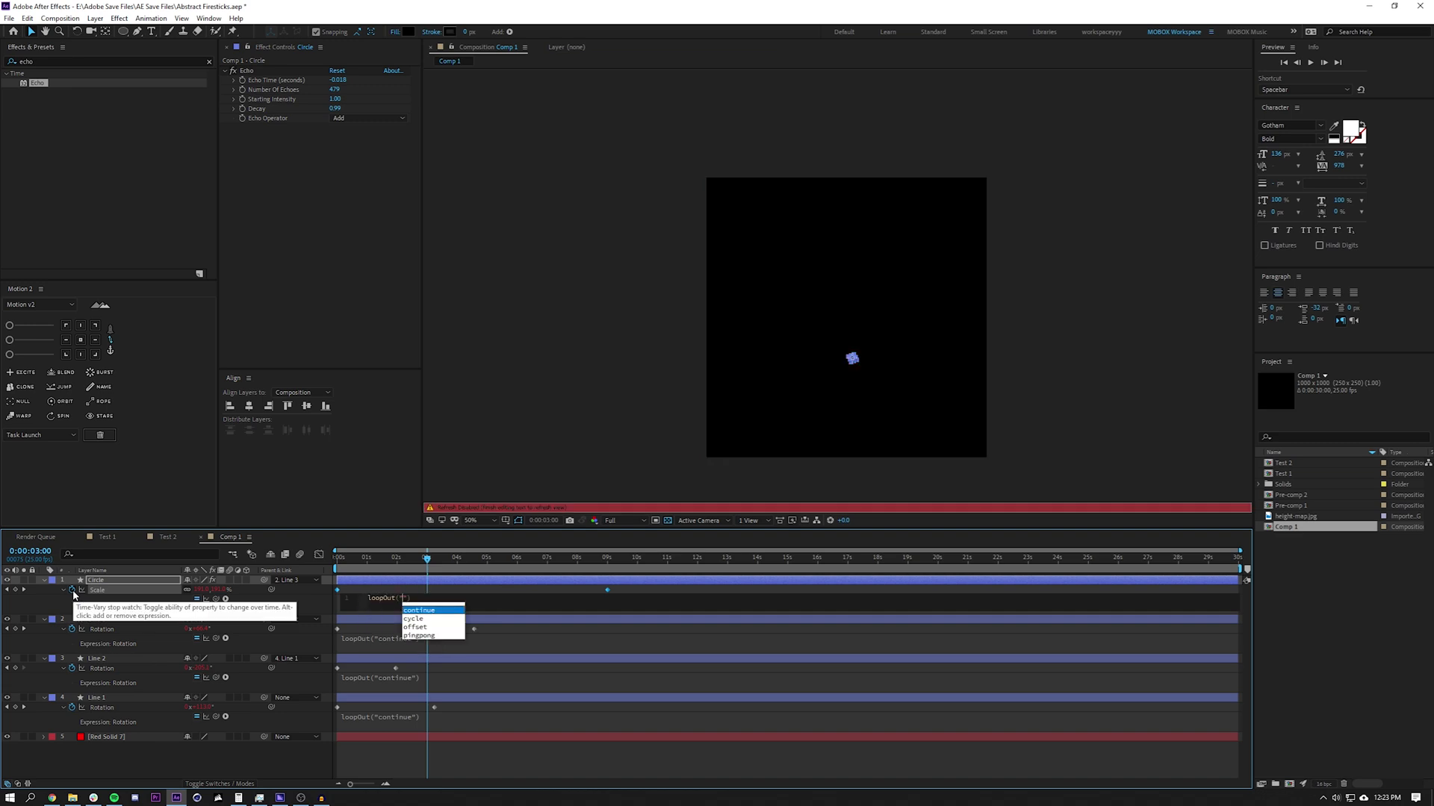
{"action": "left_click", "coordinate": [533, 758]}
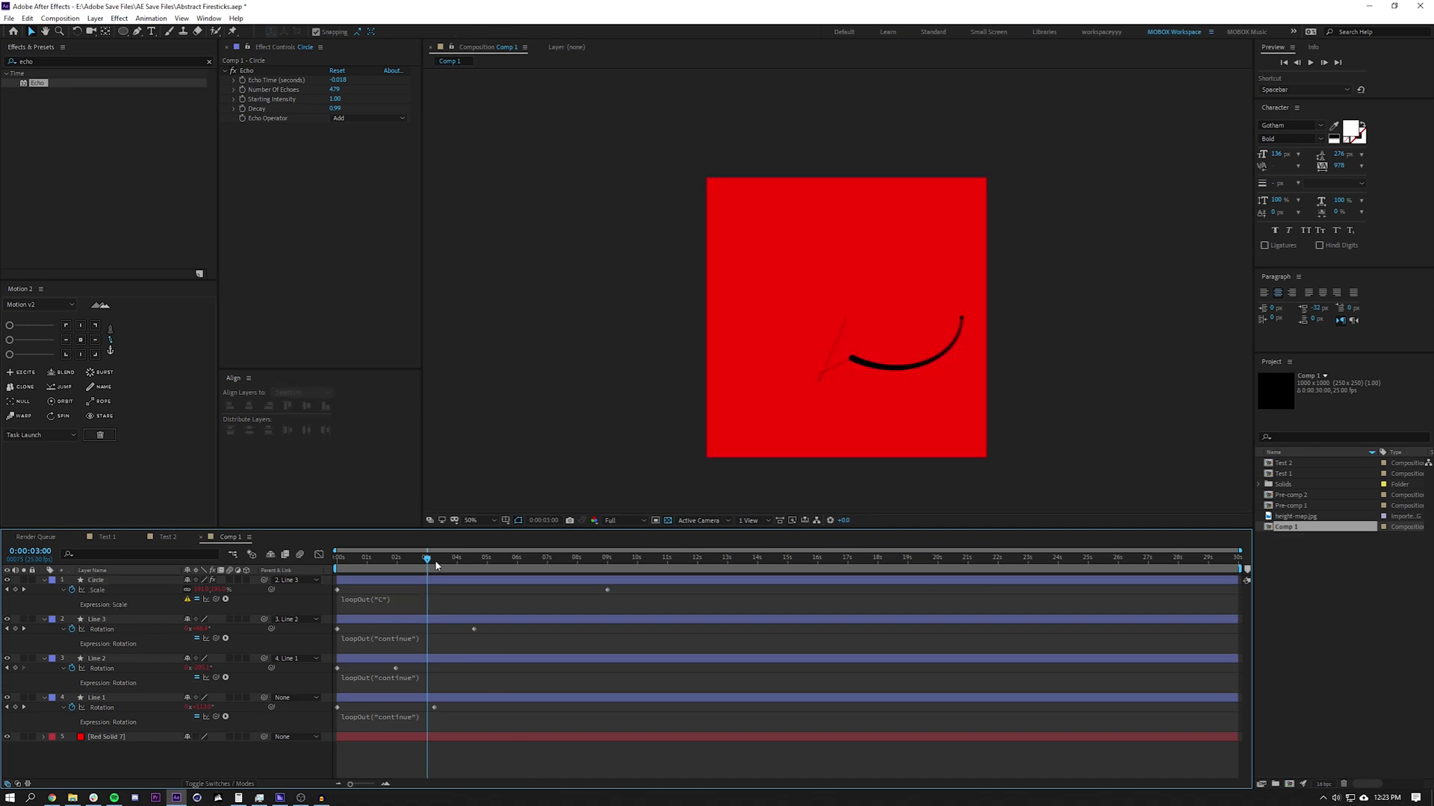
Step: Scrub through the timeline and preview the scaling circle's trail from the start
{"action": "left_click_drag", "start_coordinate": [437, 562], "coordinate": [925, 576]}
{"action": "key", "text": "Home"}
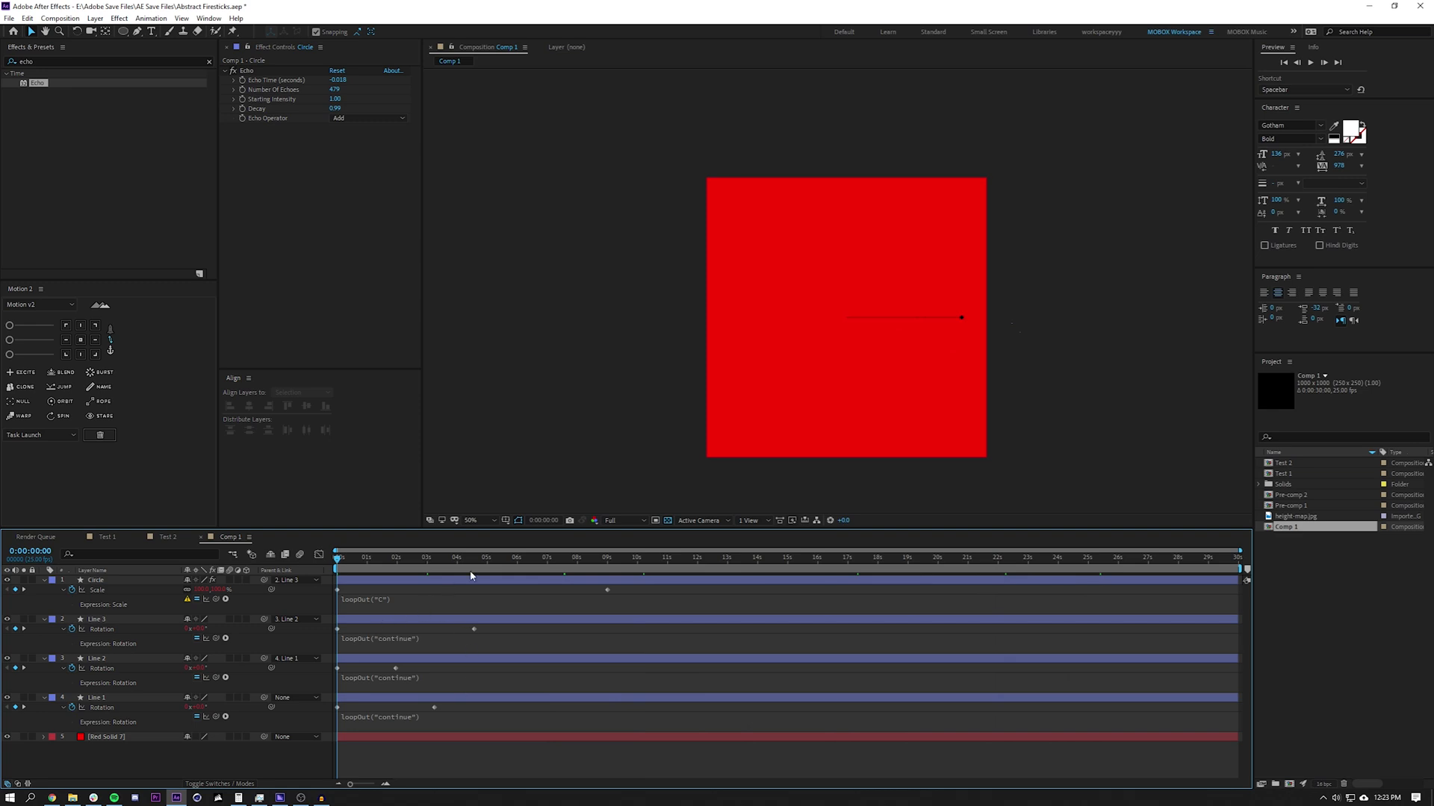
{"action": "scroll", "coordinate": [896, 299], "scroll_direction": "up", "scroll_amount": 2}
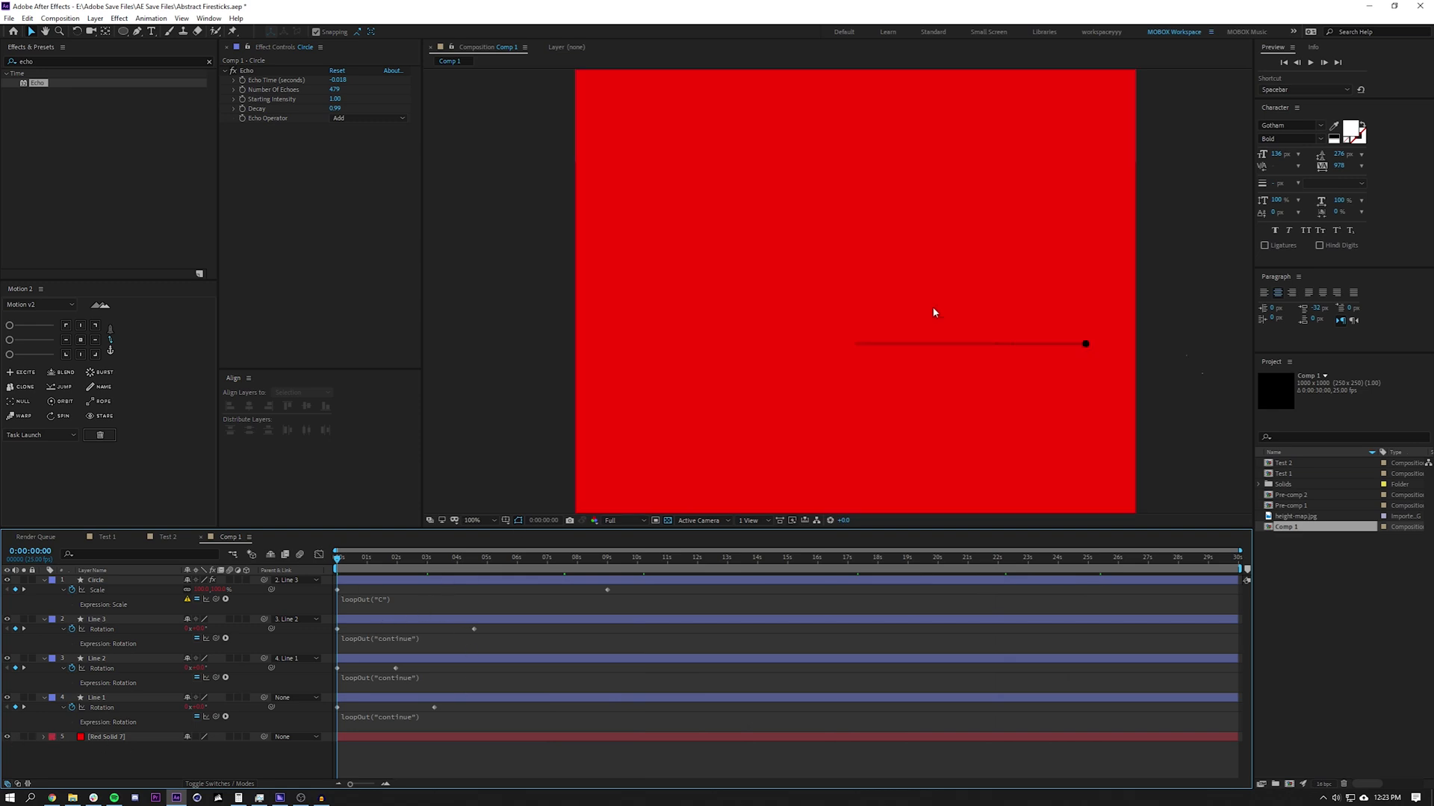
{"action": "key", "text": "space"}
{"action": "scroll", "coordinate": [934, 329], "scroll_direction": "down", "scroll_amount": 2}
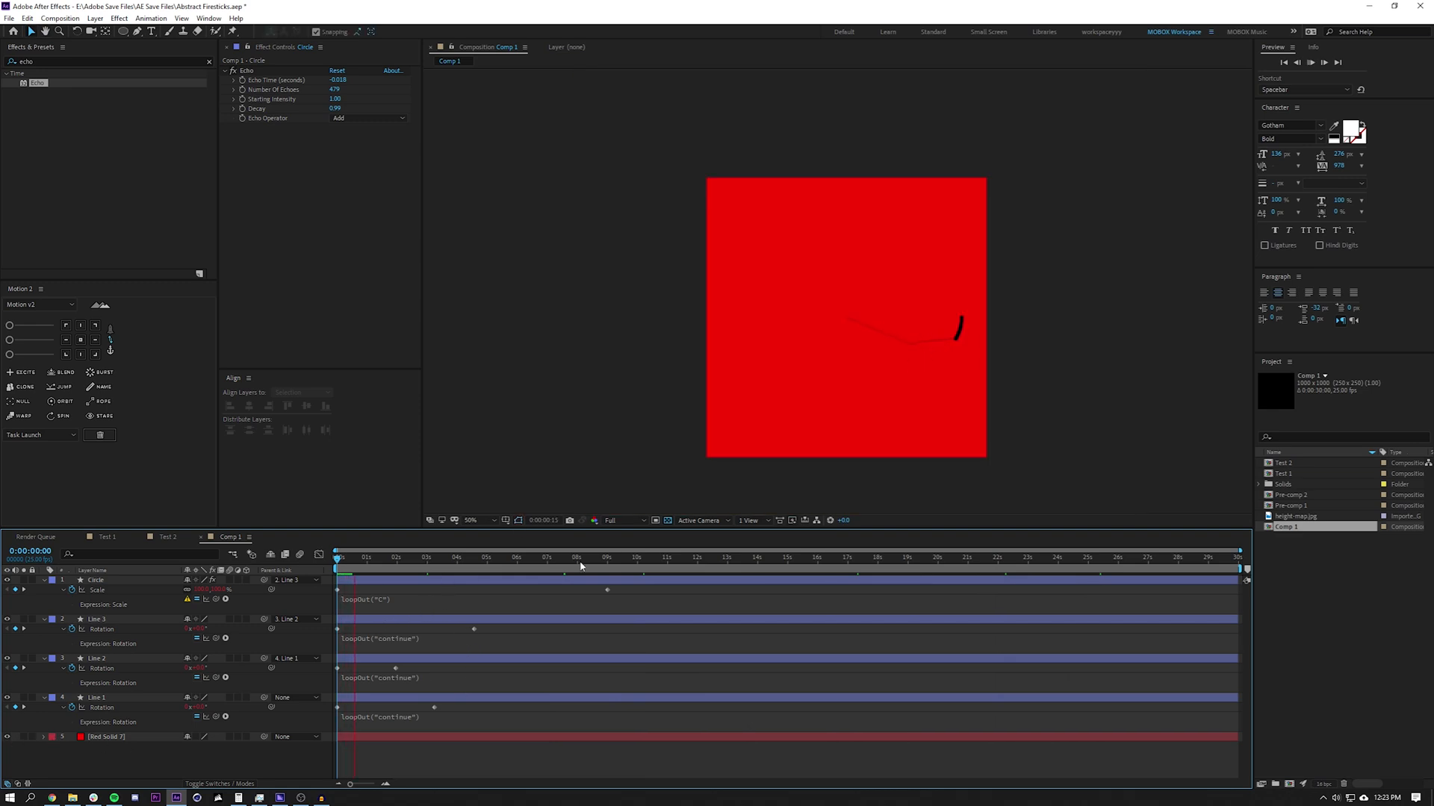
{"action": "key", "text": "space"}
Step: Slide Line 3, Line 2 and Line 1 about 13 seconds earlier and extend their ends to the end of the composition
{"action": "left_click", "coordinate": [484, 622]}
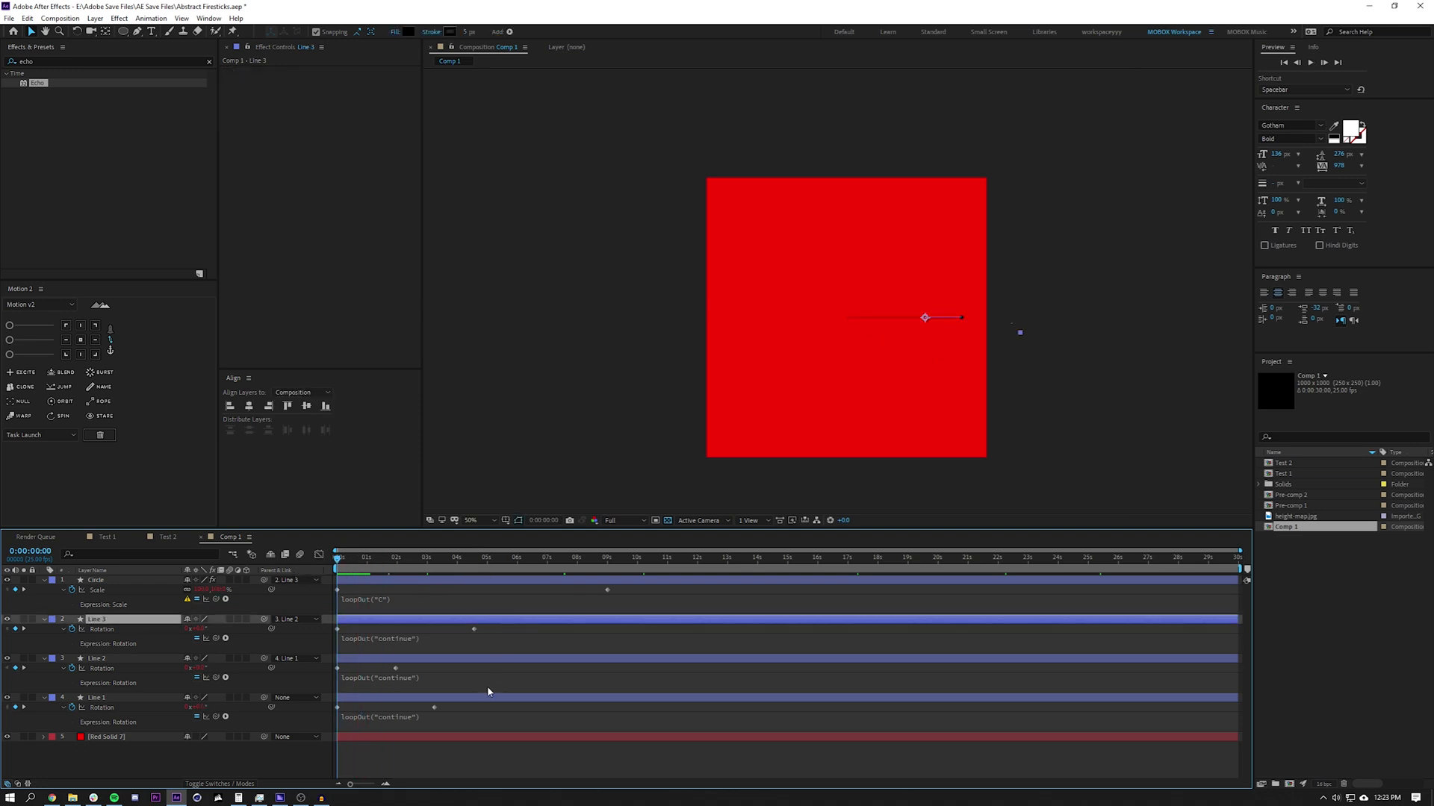
{"action": "left_click", "coordinate": [485, 706], "text": "shift"}
{"action": "left_click_drag", "start_coordinate": [663, 624], "coordinate": [414, 621]}
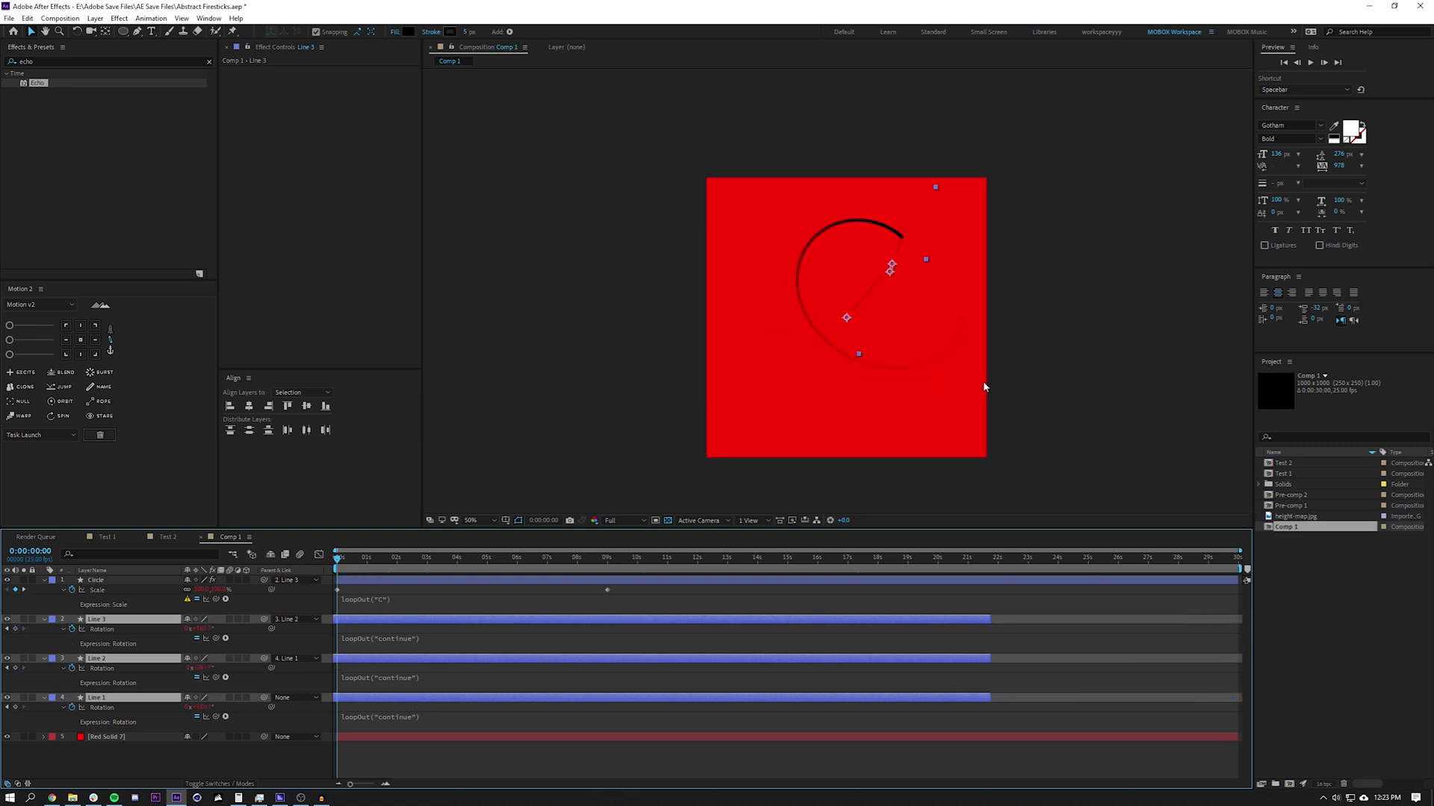
{"action": "left_click_drag", "start_coordinate": [887, 614], "coordinate": [732, 627]}
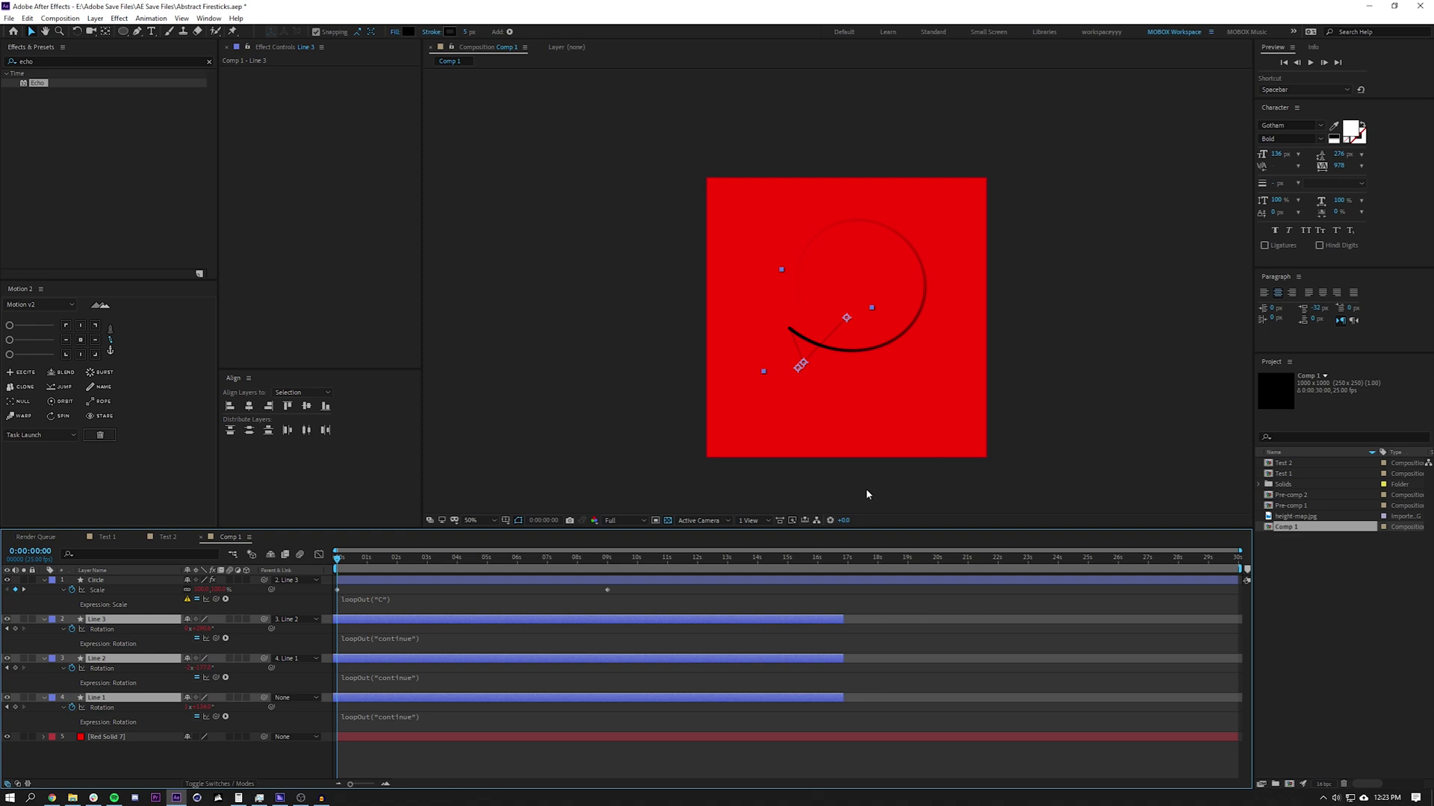
{"action": "left_click_drag", "start_coordinate": [844, 621], "coordinate": [1241, 619]}
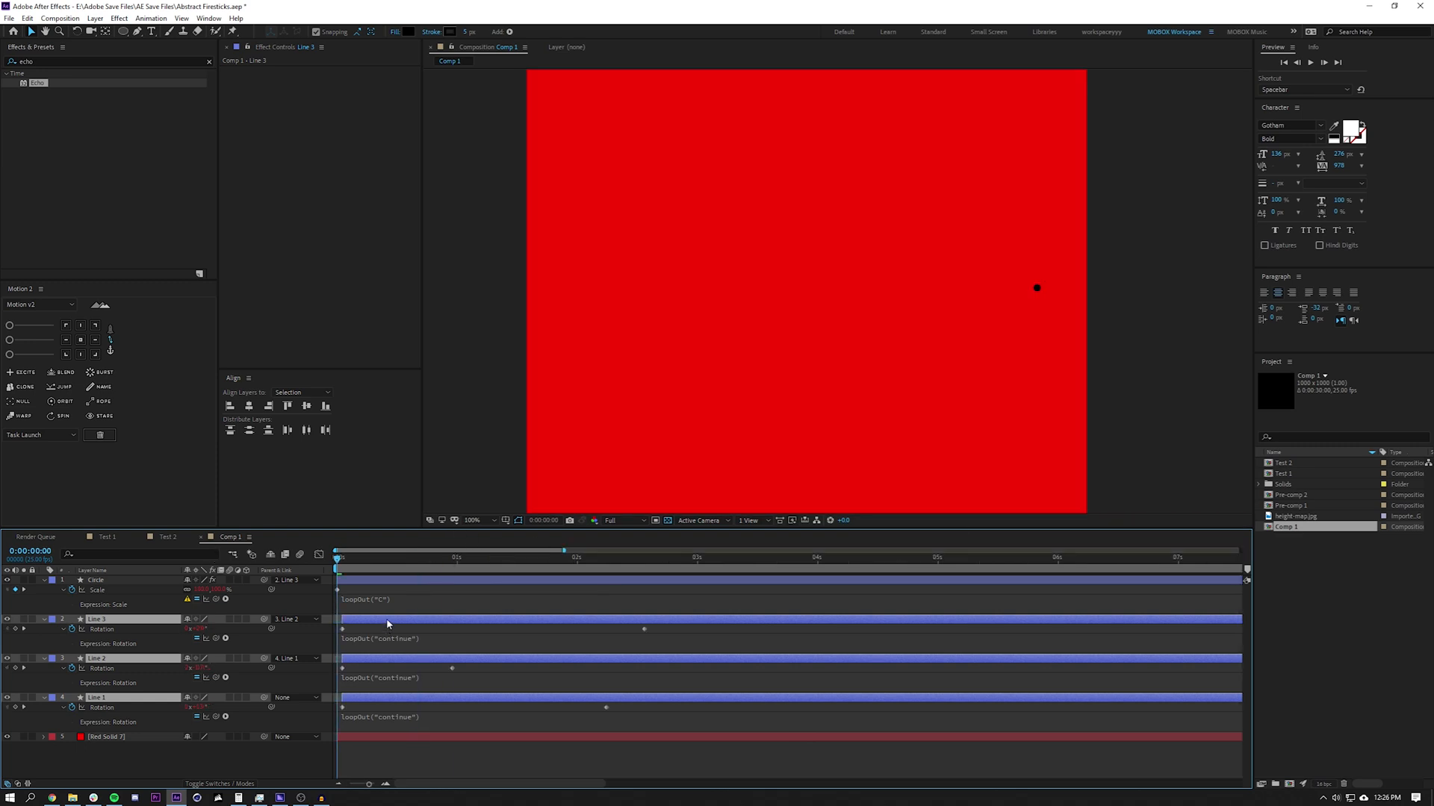
Step: Nudge Line 3, Line 2 and Line 1 earlier so their first Rotation keyframes sit at 0 seconds
{"action": "left_click_drag", "start_coordinate": [387, 620], "coordinate": [383, 621]}
{"action": "left_click", "coordinate": [391, 757]}
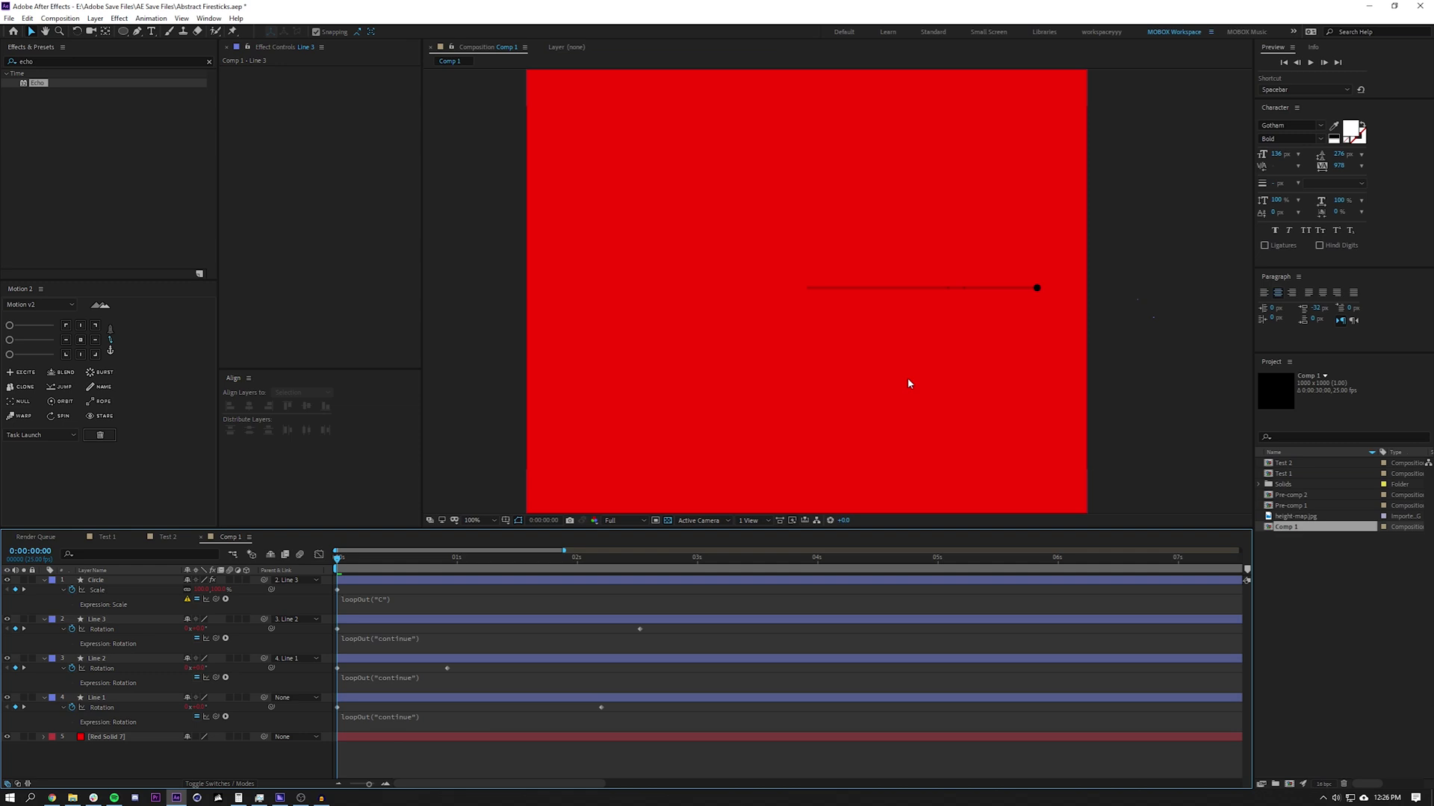
{"action": "key", "text": "period"}
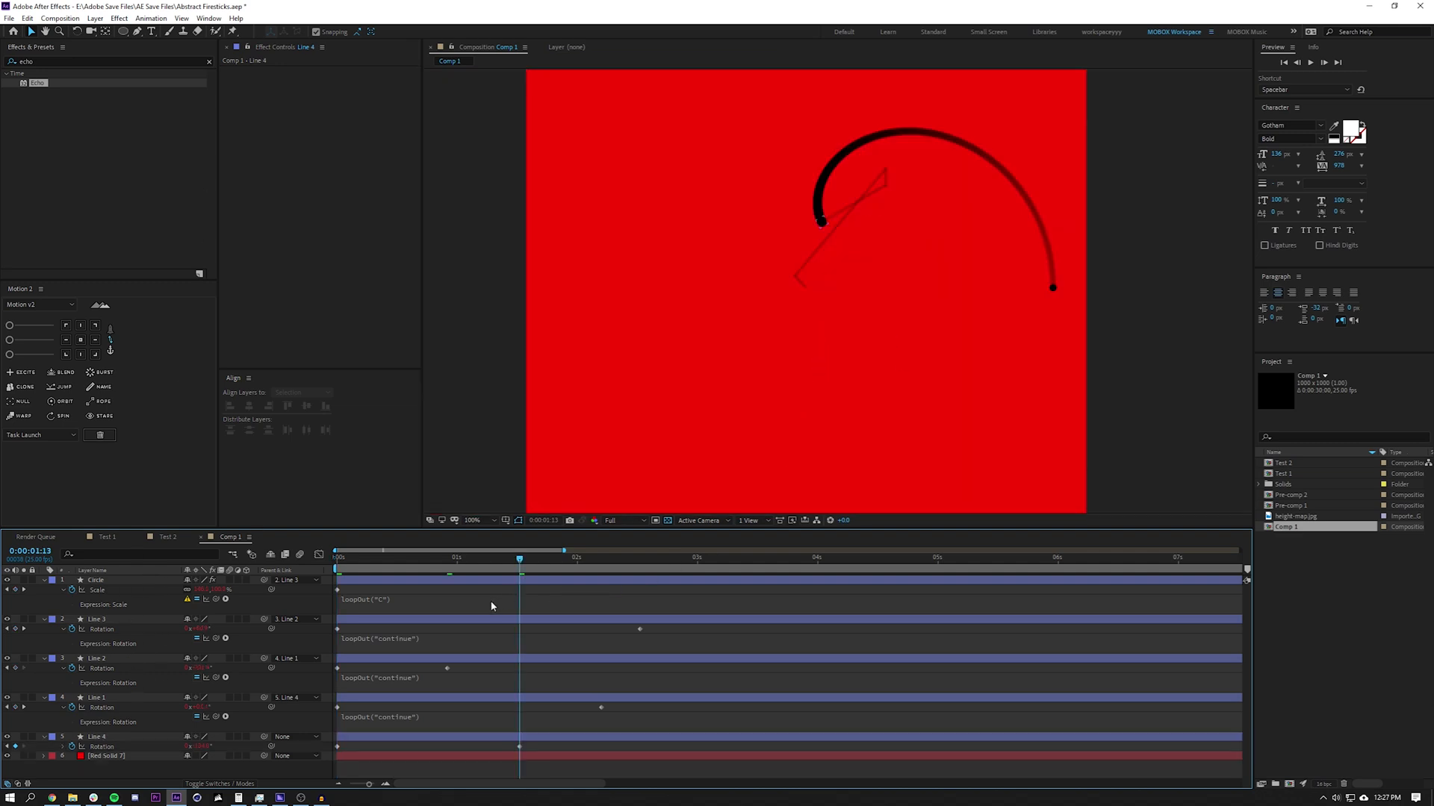
Step: Slide the Line 3, Line 2, Line 1 and Line 4 layers earlier in time and preview the animation
{"action": "left_click", "coordinate": [101, 621]}
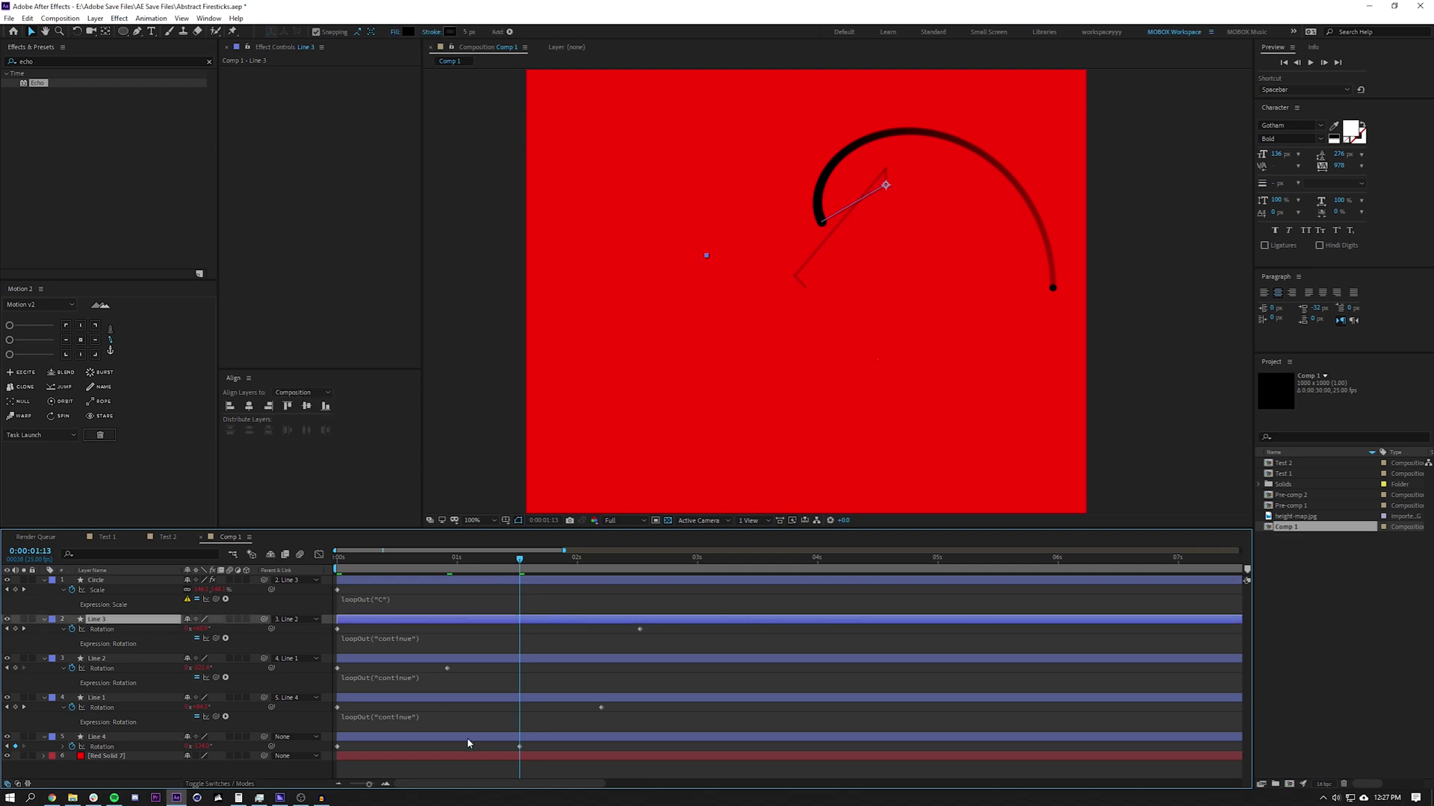
{"action": "left_click", "coordinate": [527, 739], "text": "shift"}
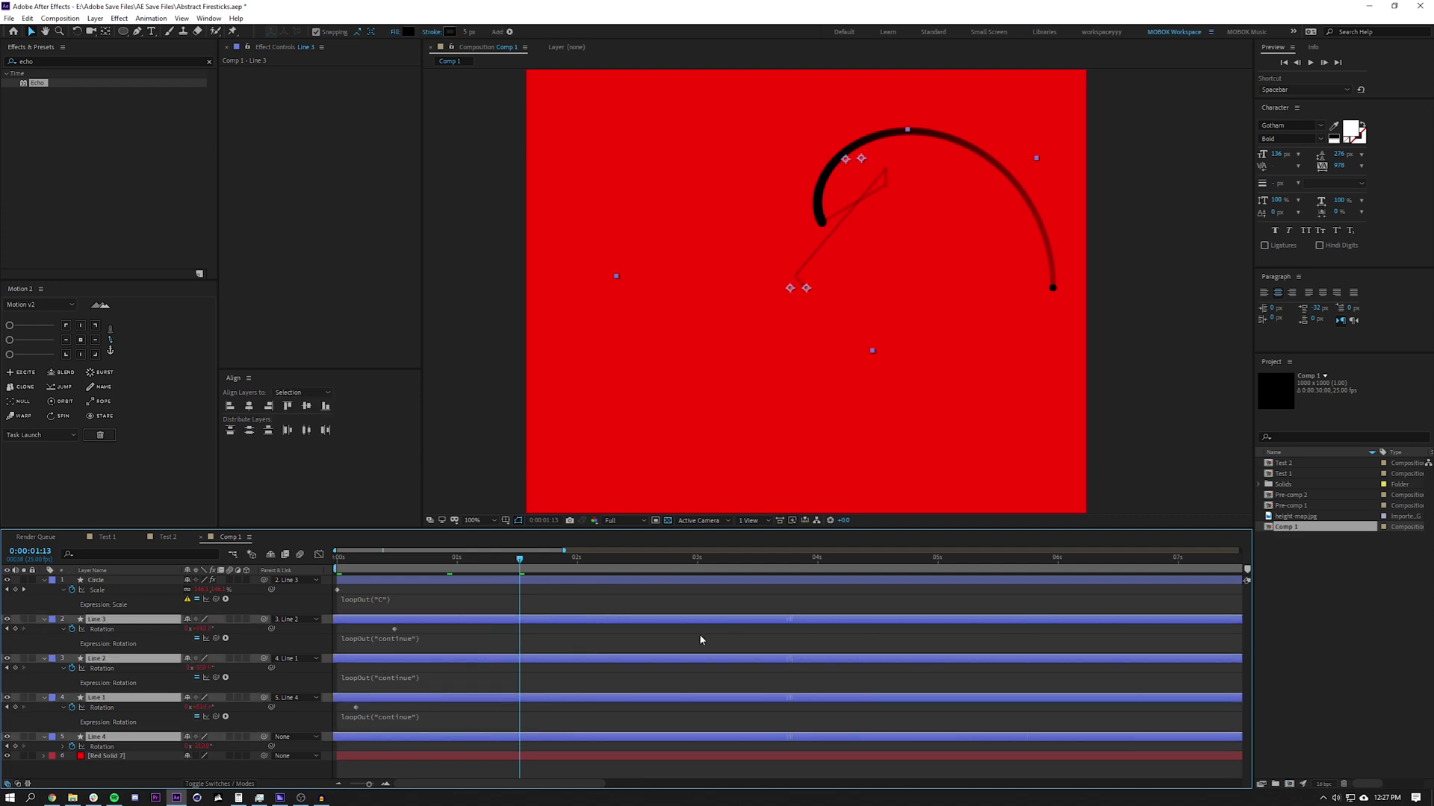
{"action": "key", "text": "space"}
{"action": "scroll", "coordinate": [1030, 432], "scroll_direction": "down", "scroll_amount": 1}
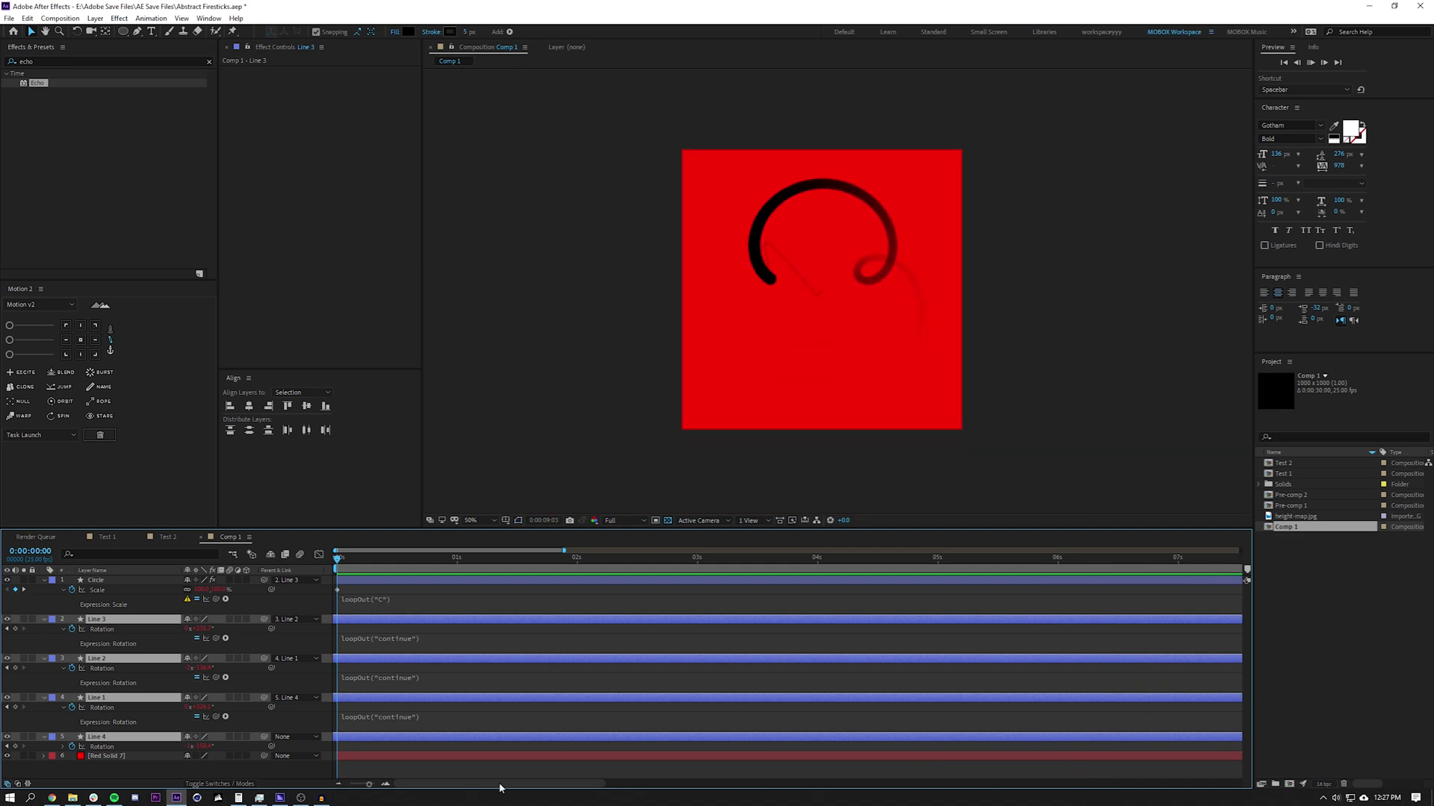
Step: Adjust Line 4's Rotation animation with its second keyframe at about 6.3 seconds, and preview from about 14 seconds
{"action": "key", "text": "minus"}
{"action": "key", "text": "minus"}
{"action": "left_click", "coordinate": [23, 747]}
{"action": "left_click", "coordinate": [198, 747]}
{"action": "left_click", "coordinate": [359, 737], "text": "ctrl"}
{"action": "left_click_drag", "start_coordinate": [384, 558], "coordinate": [761, 558]}
{"action": "key", "text": "space"}
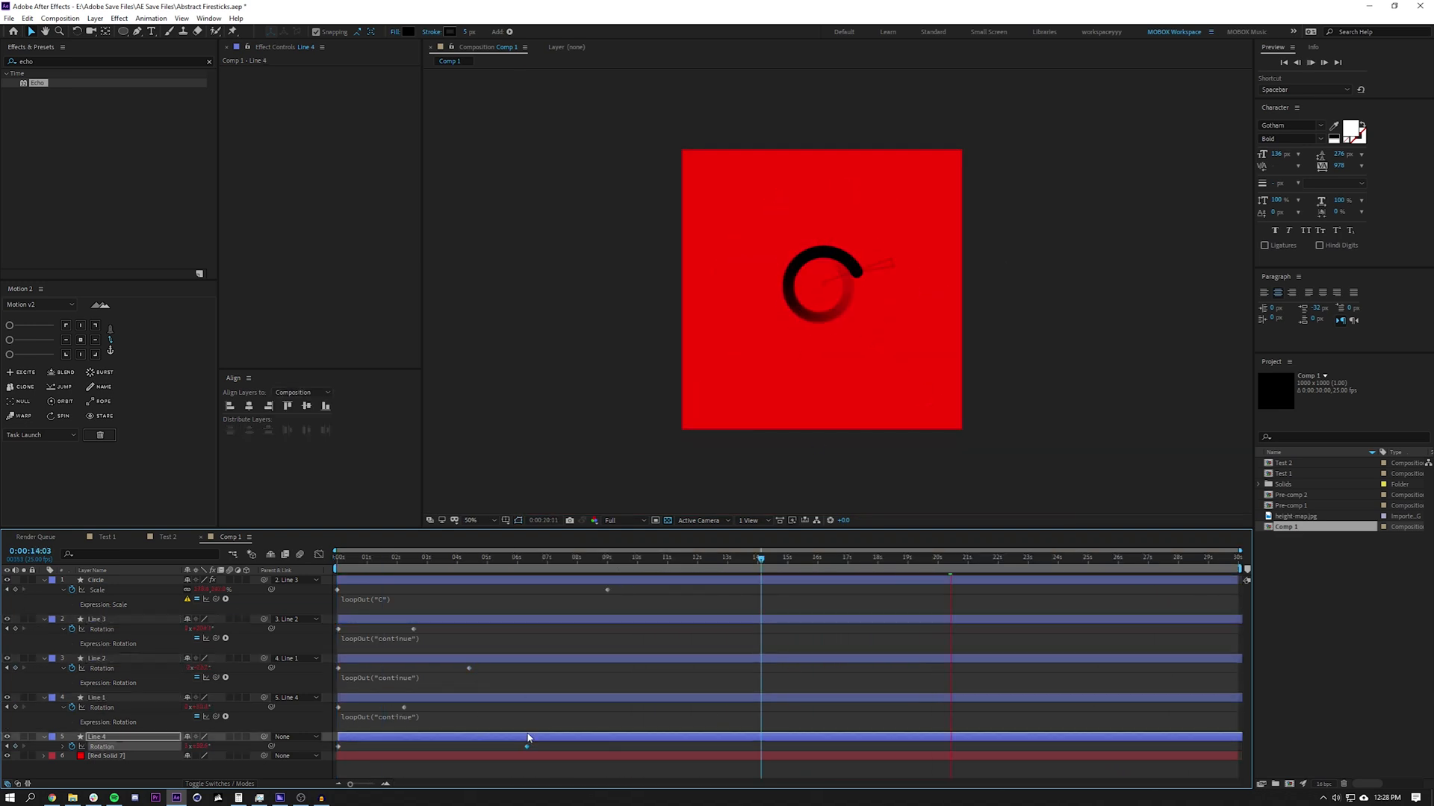
Step: Place the Circle's second Scale keyframe at about 6.3 seconds and change its expression to loopOut("continue")
{"action": "left_click", "coordinate": [429, 590]}
{"action": "left_click", "coordinate": [425, 559]}
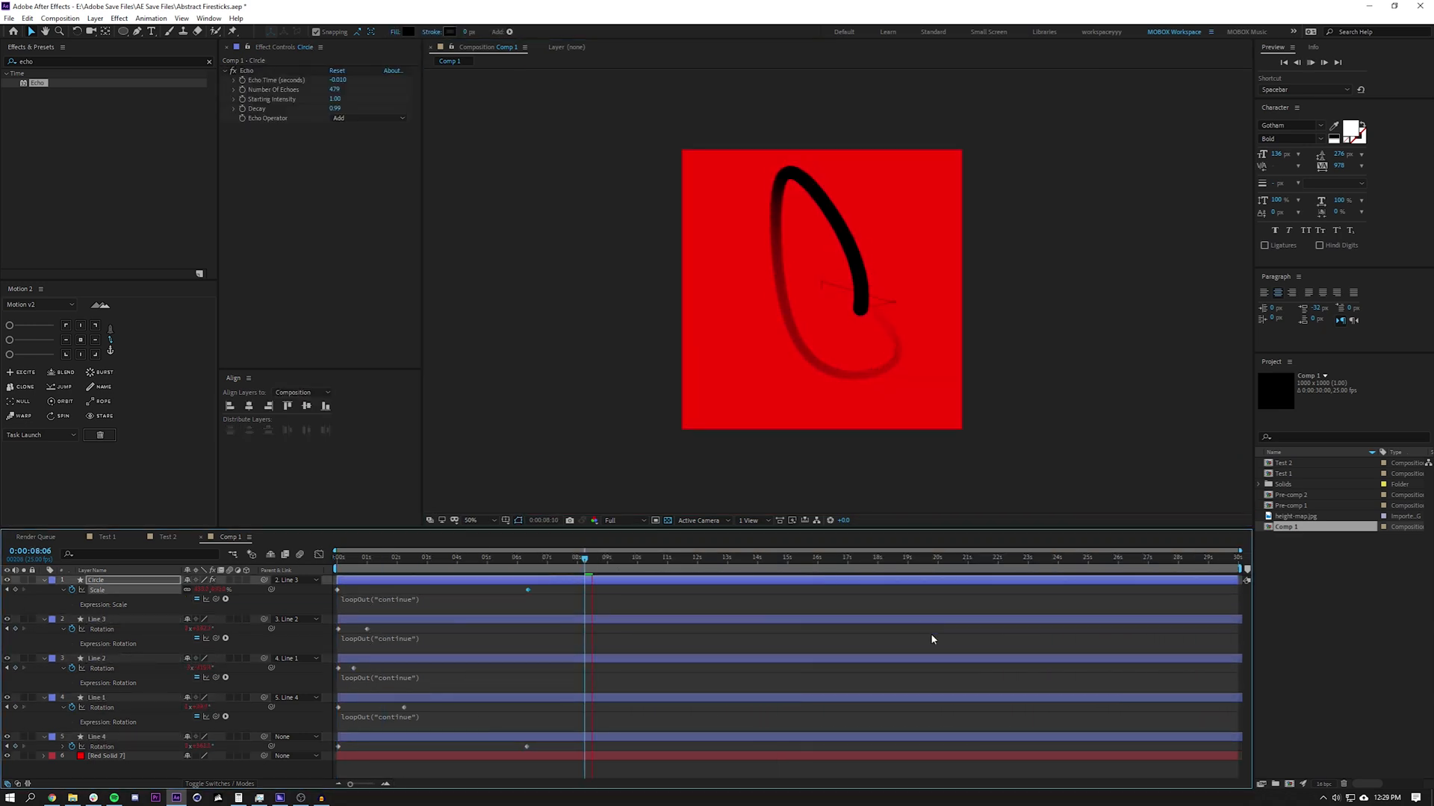
{"action": "key", "text": "space"}
Step: Move the Circle's second Scale keyframe to about 11.7 seconds and preview the animation
{"action": "left_click", "coordinate": [503, 619]}
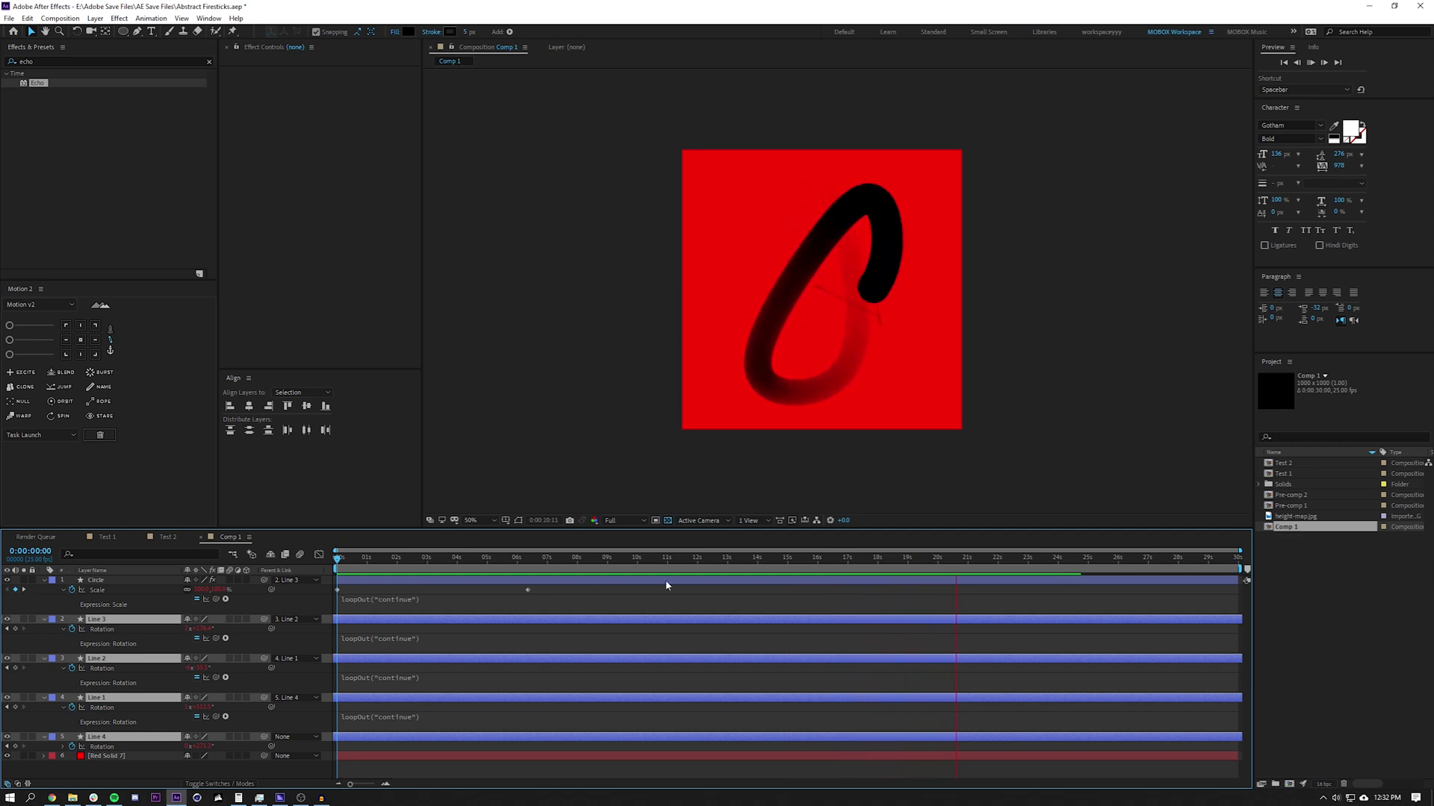
{"action": "left_click", "coordinate": [540, 558]}
{"action": "left_click_drag", "start_coordinate": [528, 590], "coordinate": [687, 590]}
{"action": "key", "text": "space"}
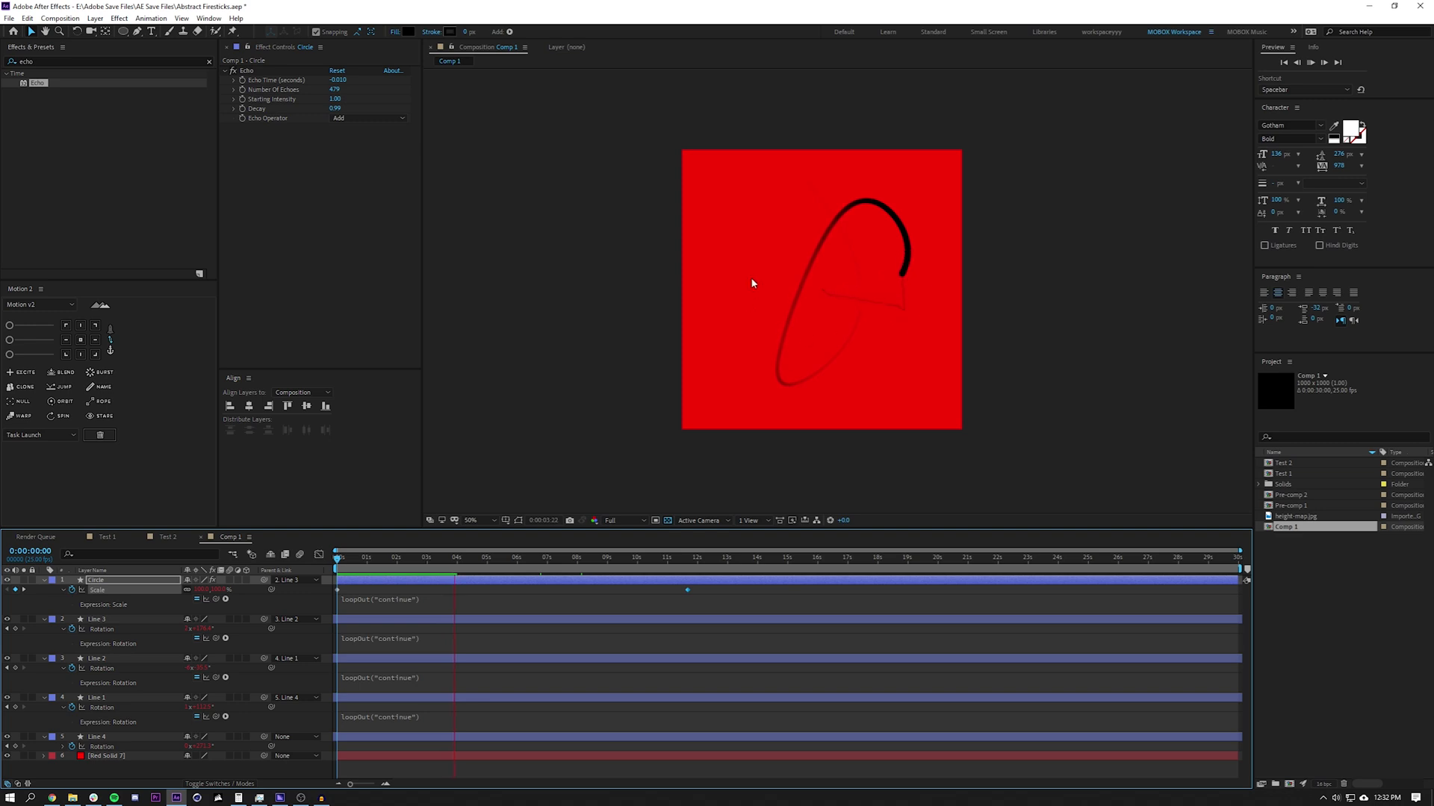
{"action": "key", "text": "space"}
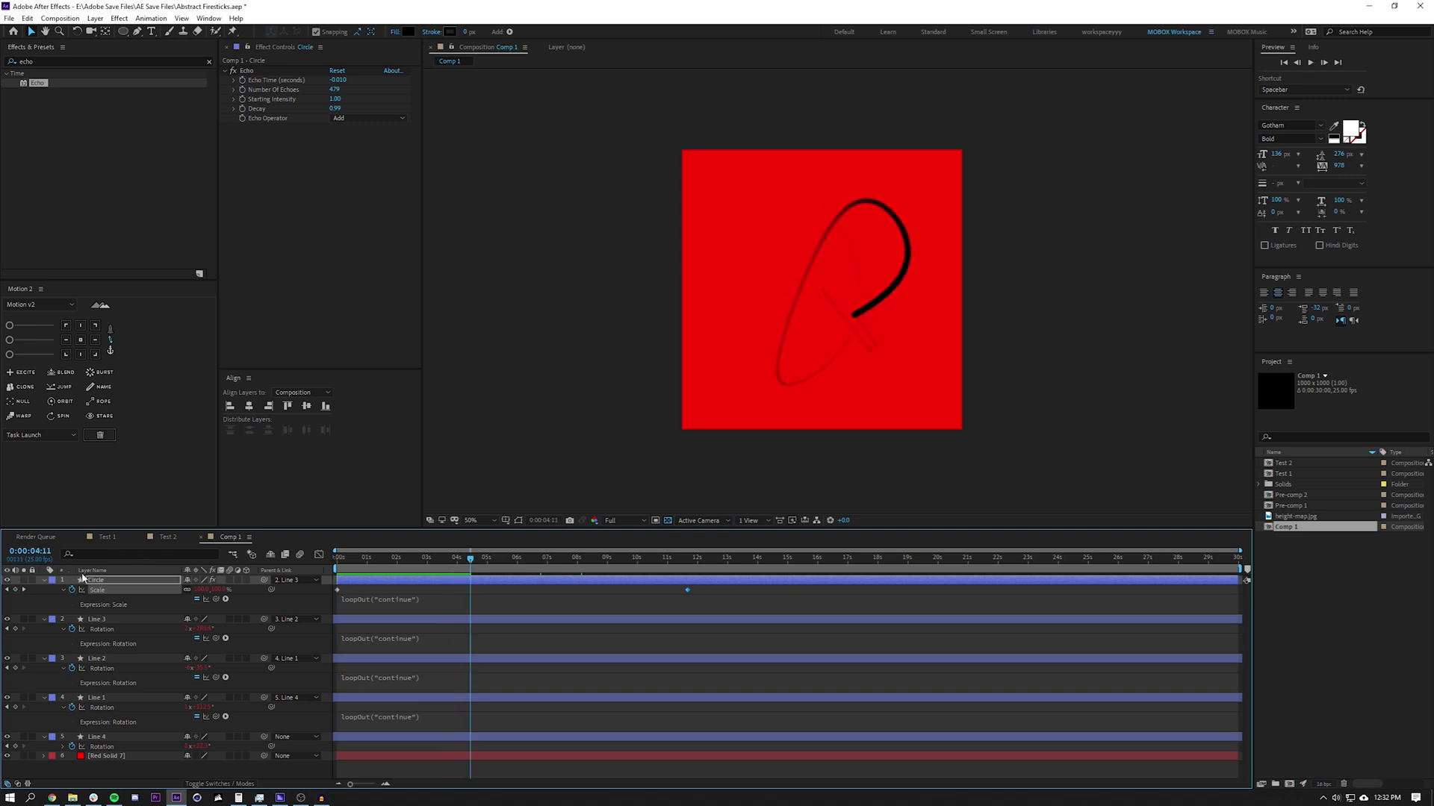
Step: Collapse the expanded properties of the Circle and line layers
{"action": "left_click", "coordinate": [42, 589]}
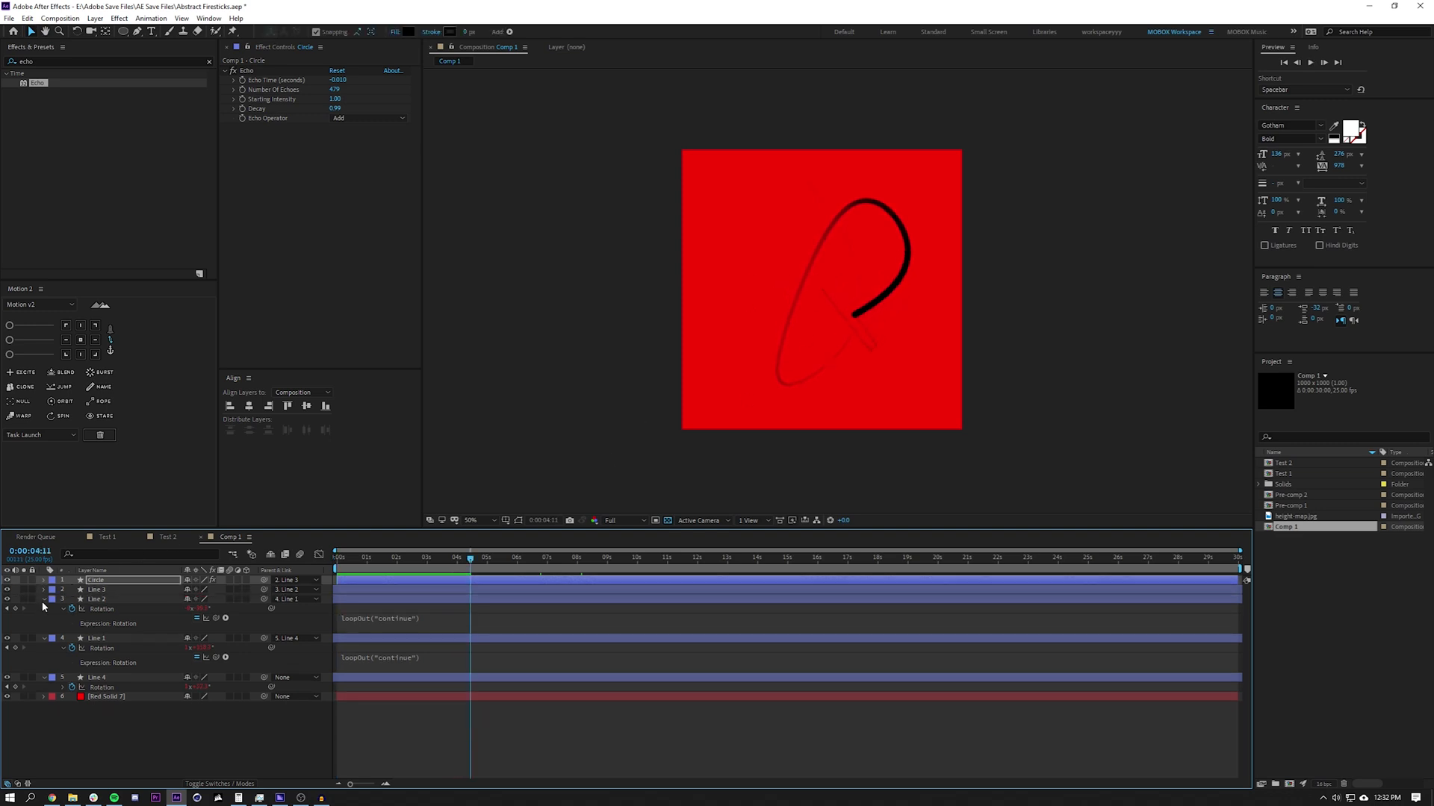
{"action": "left_click", "coordinate": [43, 599]}
{"action": "left_click", "coordinate": [41, 608]}
{"action": "left_click", "coordinate": [42, 618]}
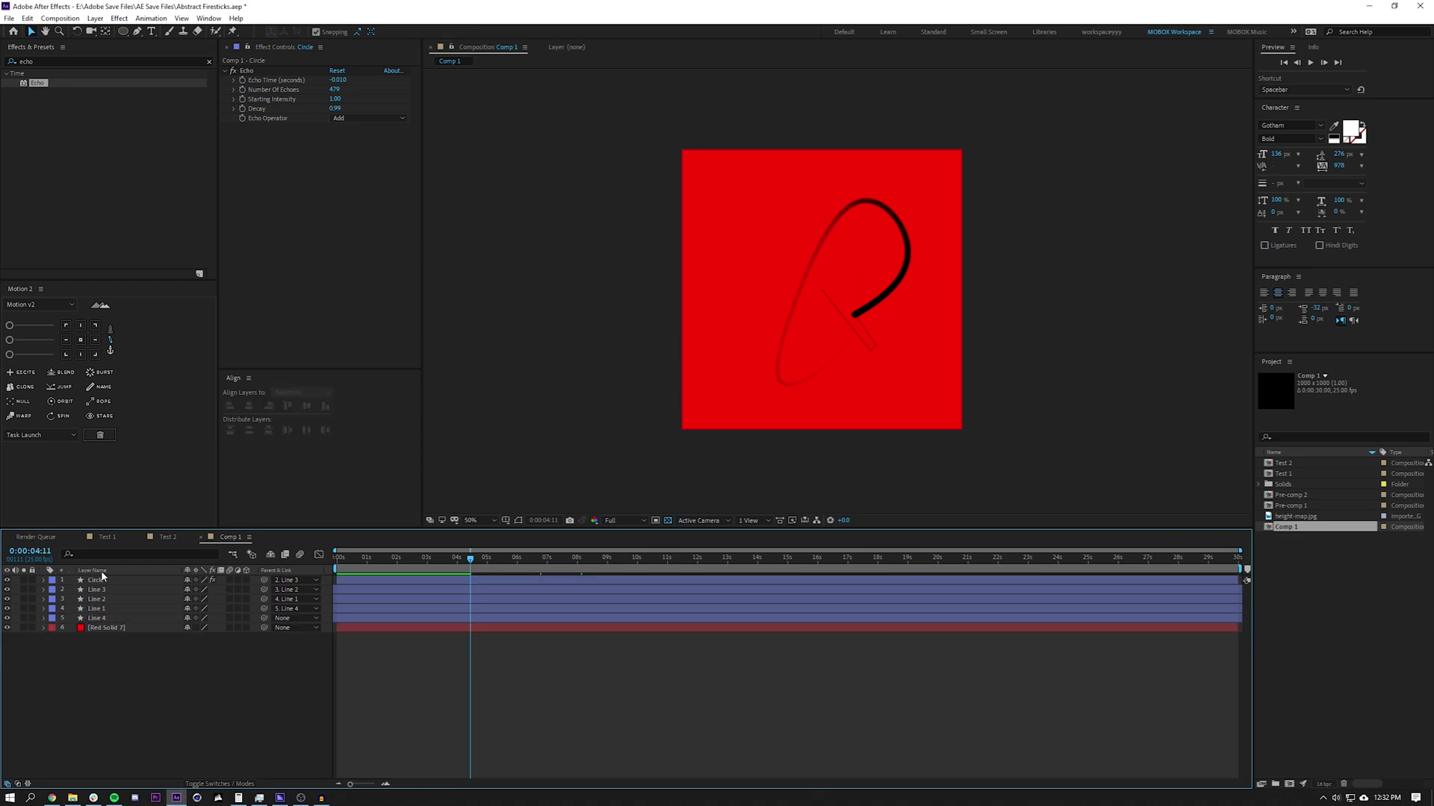
Step: Pre-compose the Circle and the four line layers into one new composition
{"action": "left_click", "coordinate": [102, 580]}
{"action": "left_click", "coordinate": [102, 619], "text": "shift"}
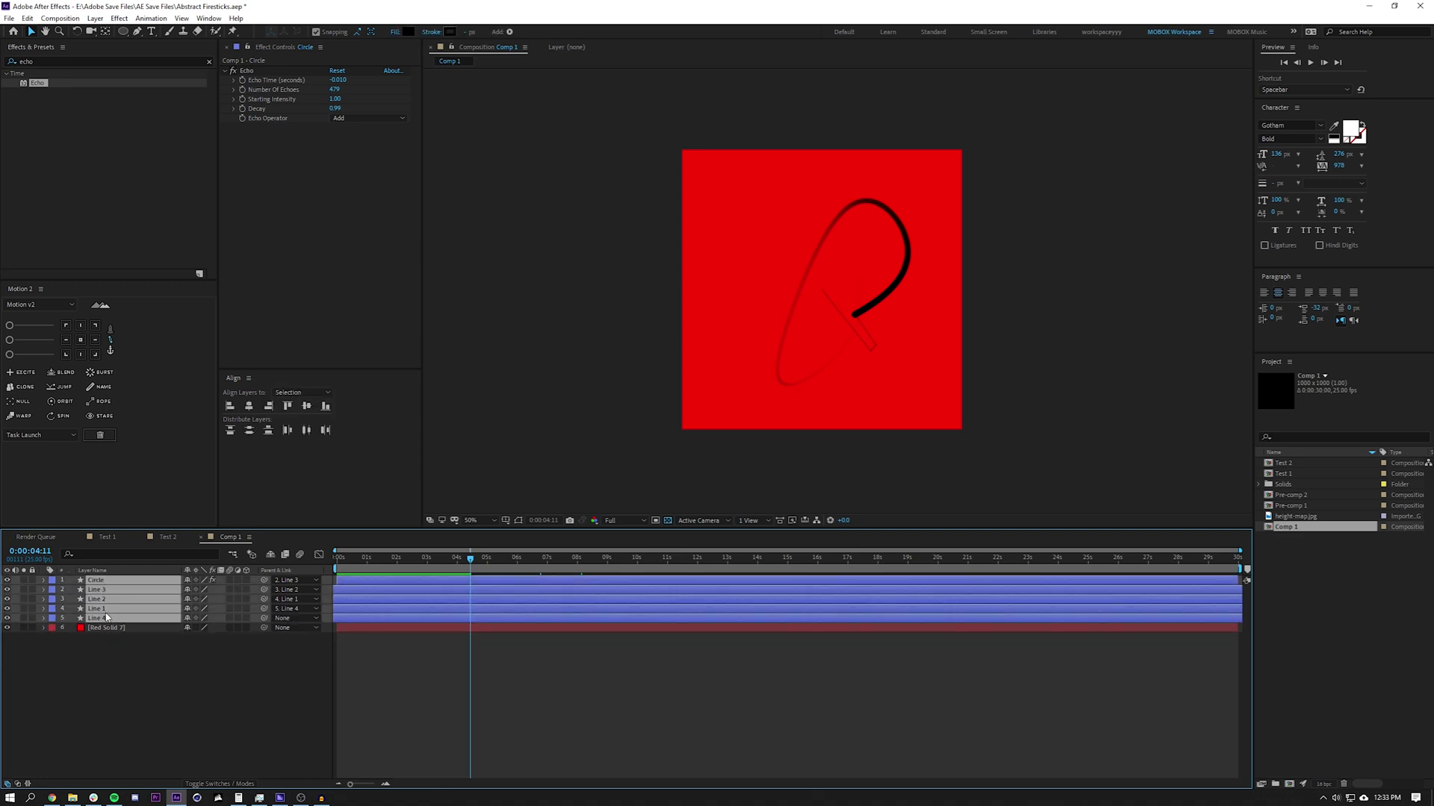
{"action": "key", "text": "ctrl+shift+c"}
{"action": "left_click", "coordinate": [152, 174]}
{"action": "left_click", "coordinate": [224, 728]}
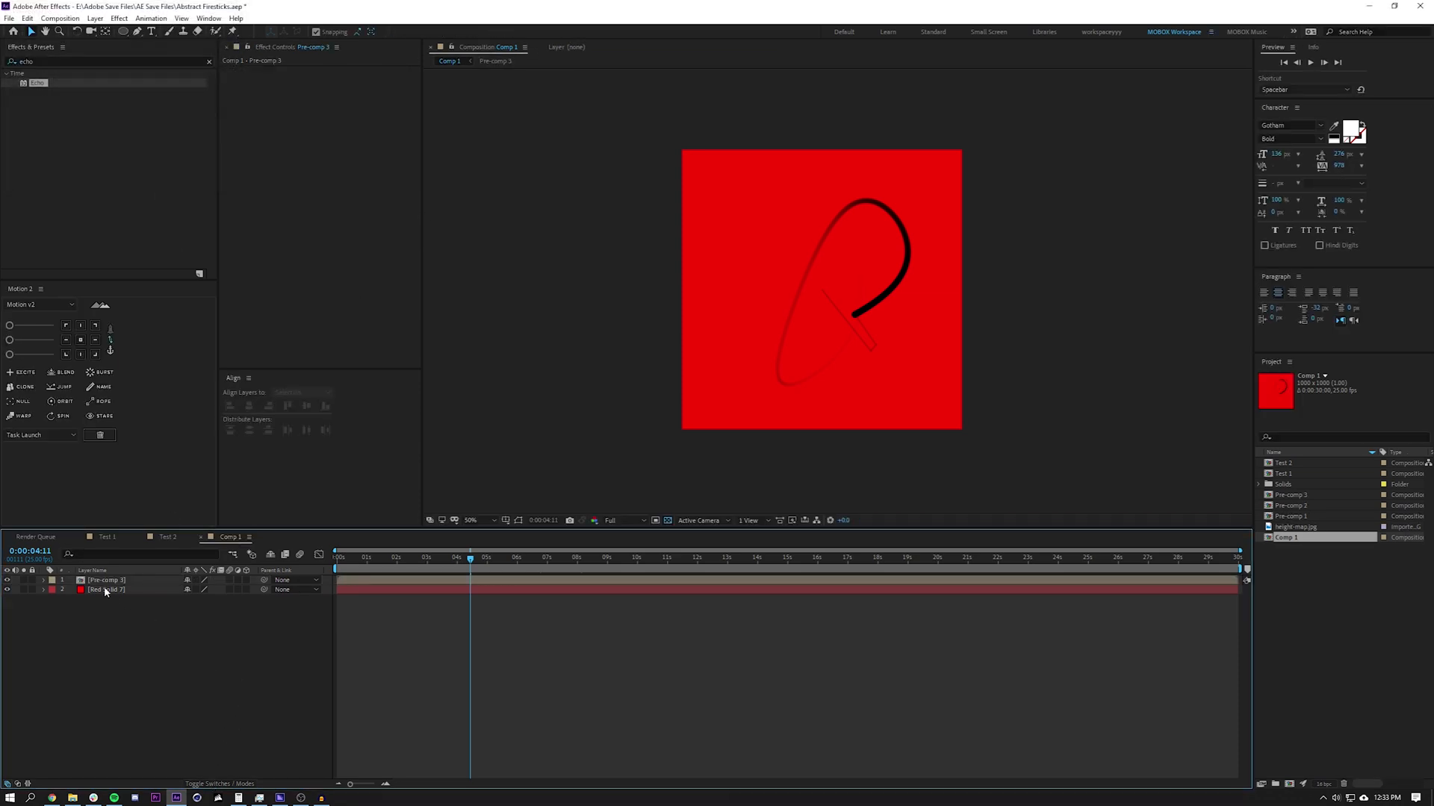
Step: Apply a Fill effect to the red solid background layer and set its color to white
{"action": "left_click", "coordinate": [105, 588]}
{"action": "double_click", "coordinate": [37, 60]}
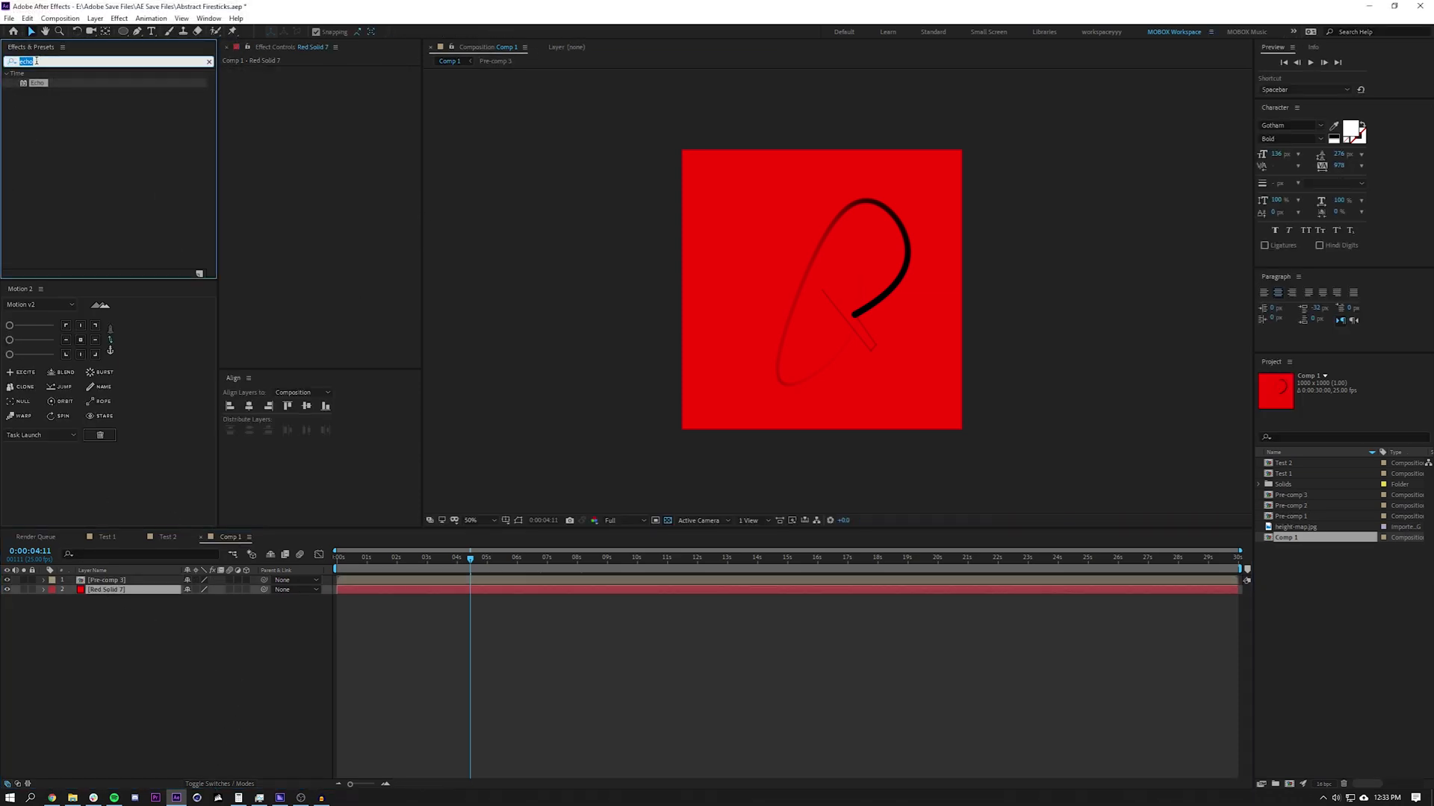
{"action": "type", "text": "fill"}
{"action": "left_click_drag", "start_coordinate": [43, 139], "coordinate": [112, 590]}
{"action": "left_click", "coordinate": [334, 99]}
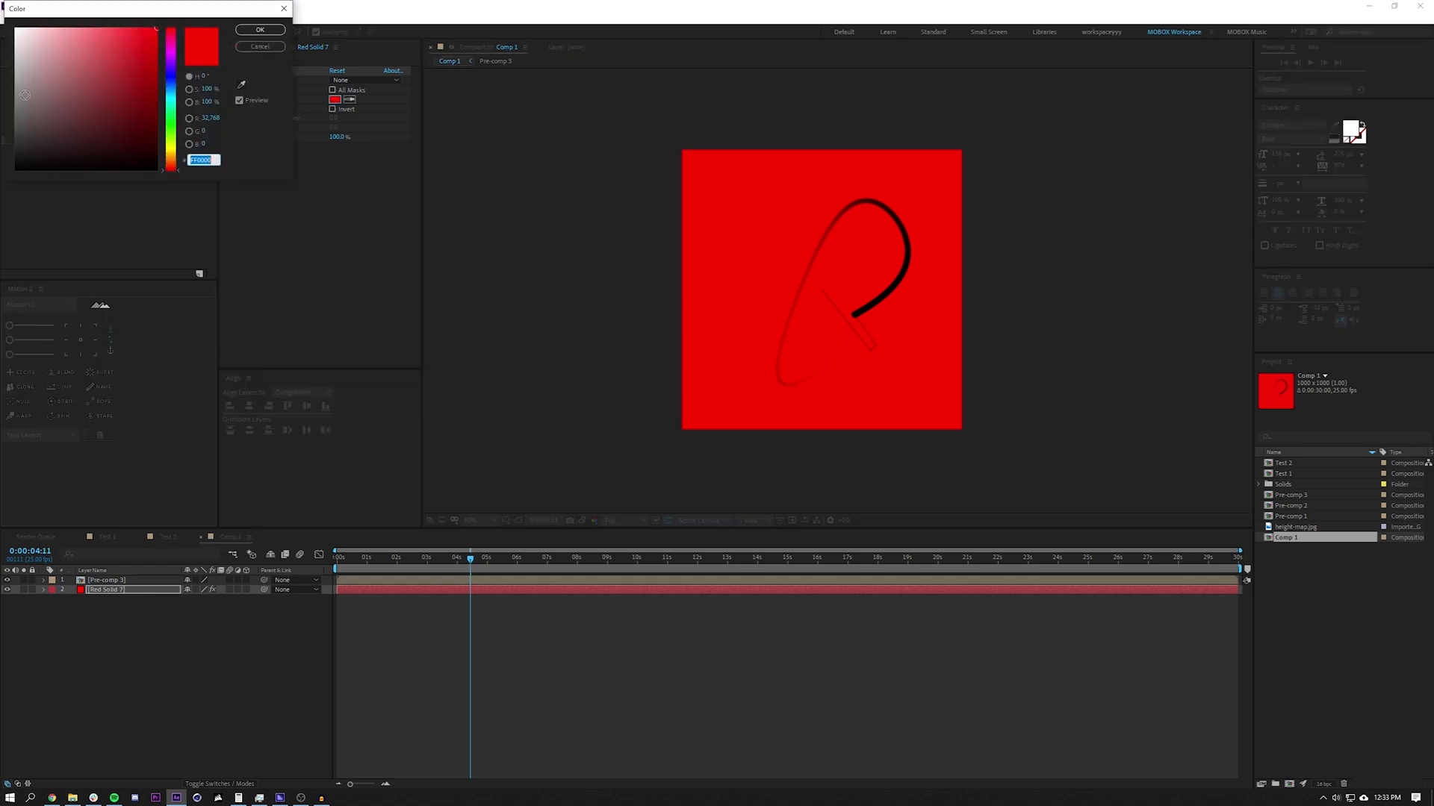
{"action": "left_click_drag", "start_coordinate": [25, 95], "coordinate": [18, 6]}
{"action": "left_click", "coordinate": [259, 29]}
{"action": "scroll", "coordinate": [892, 241], "scroll_direction": "up", "scroll_amount": 2}
{"action": "scroll", "coordinate": [892, 241], "scroll_direction": "up", "scroll_amount": 1}
{"action": "scroll", "coordinate": [887, 266], "scroll_direction": "down", "scroll_amount": 1}
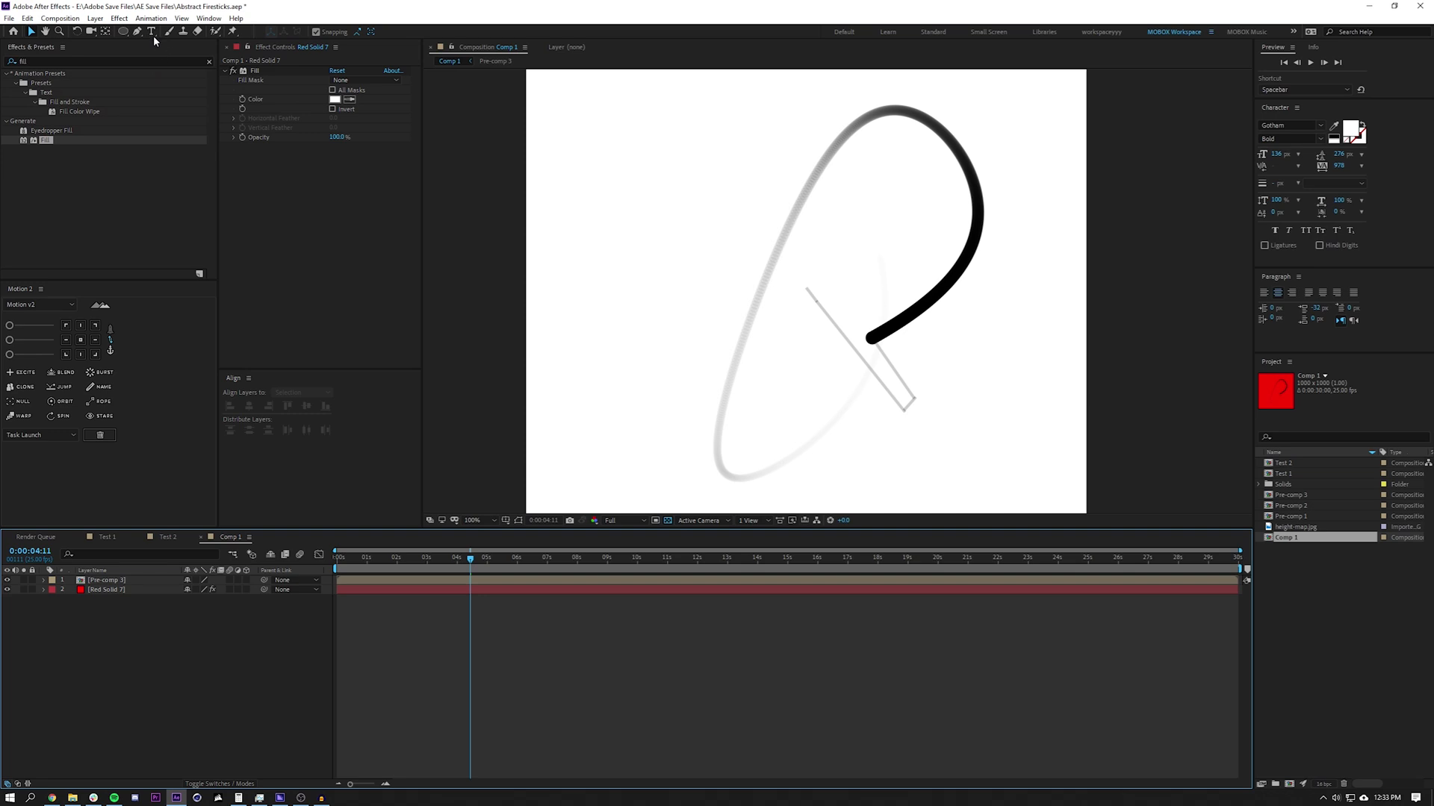
Step: Add a new adjustment layer above the pre-comp and apply the Tint effect to it
{"action": "left_click", "coordinate": [95, 17]}
{"action": "mouse_move", "coordinate": [105, 33]}
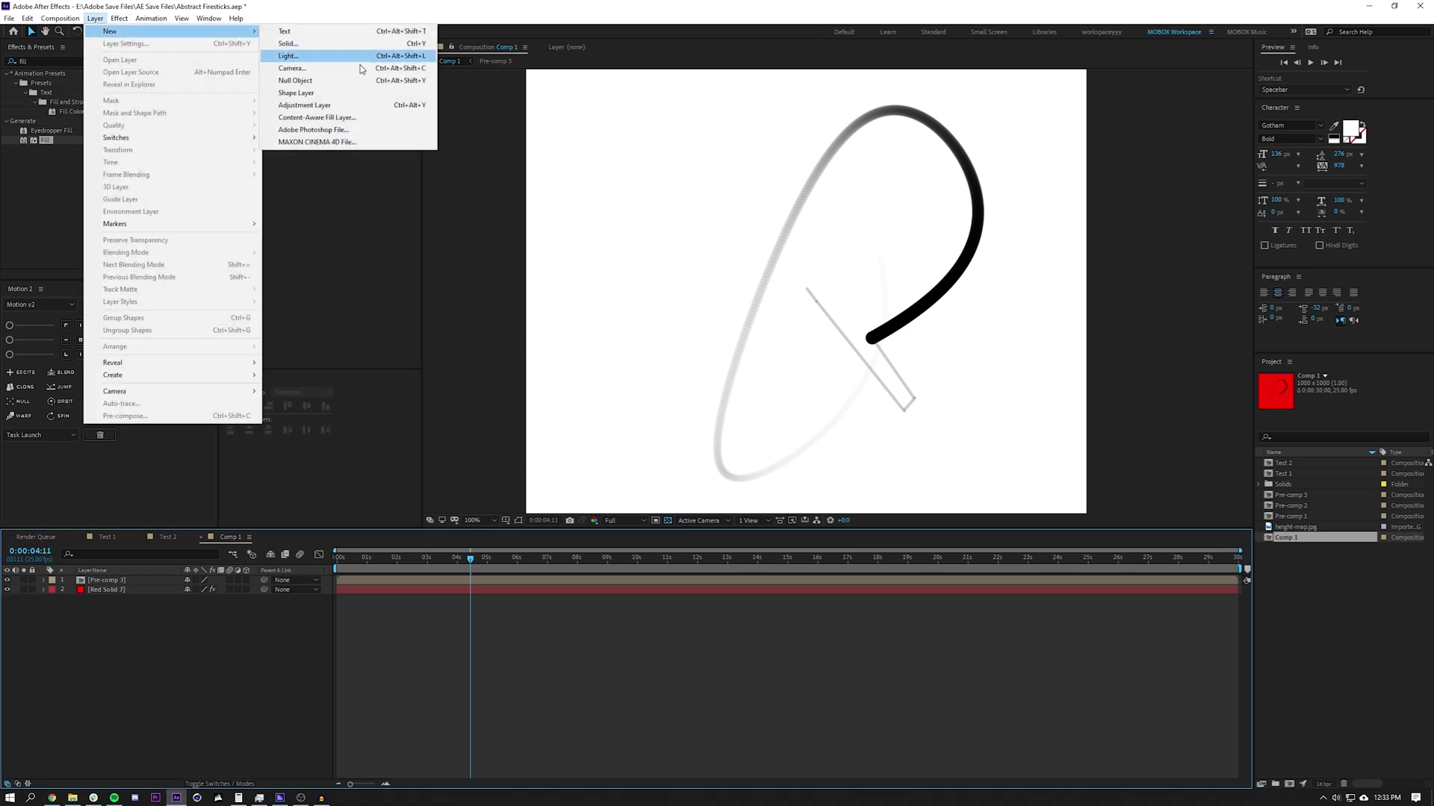
{"action": "left_click", "coordinate": [314, 104]}
{"action": "left_click", "coordinate": [137, 684]}
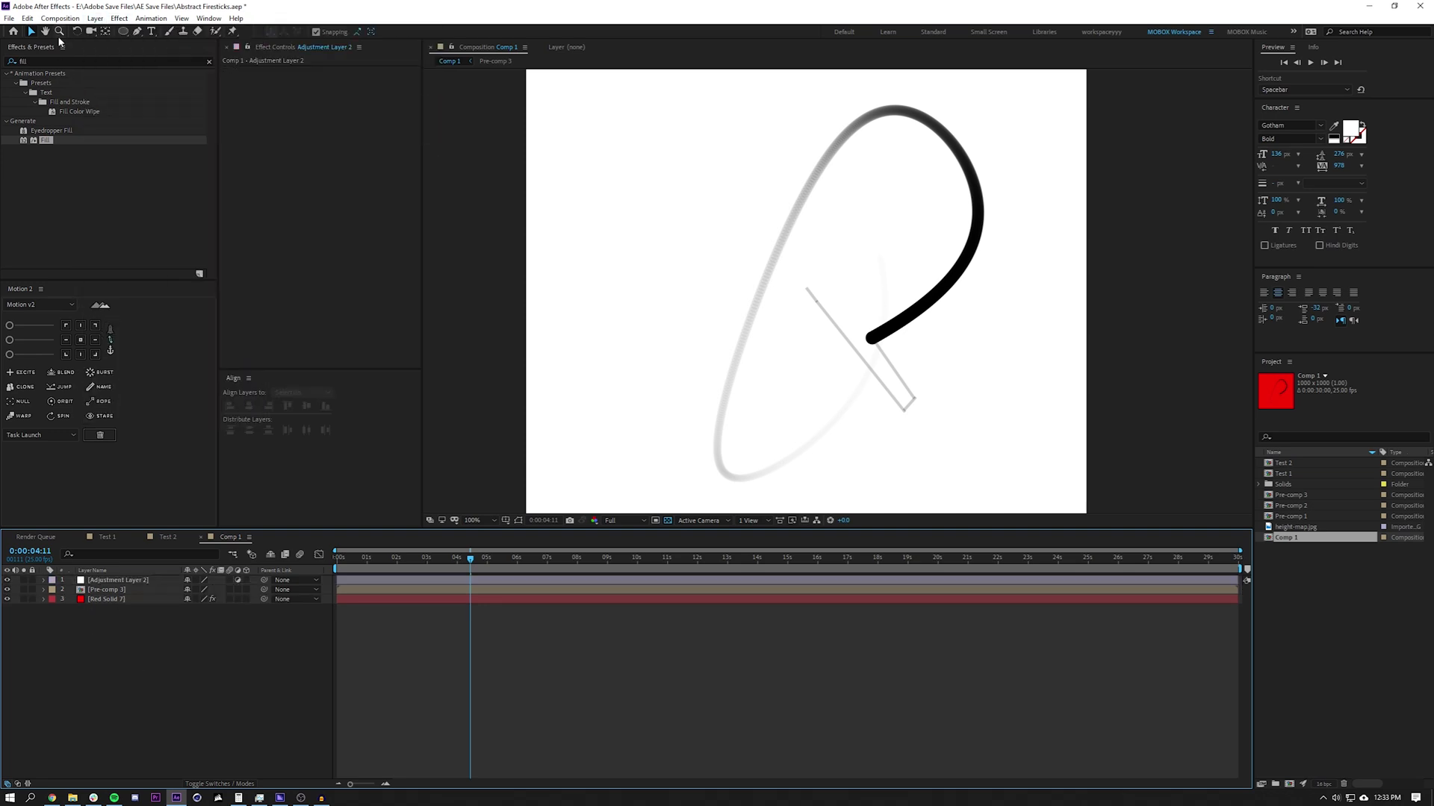
{"action": "left_click", "coordinate": [64, 60]}
{"action": "type", "text": "tint"}
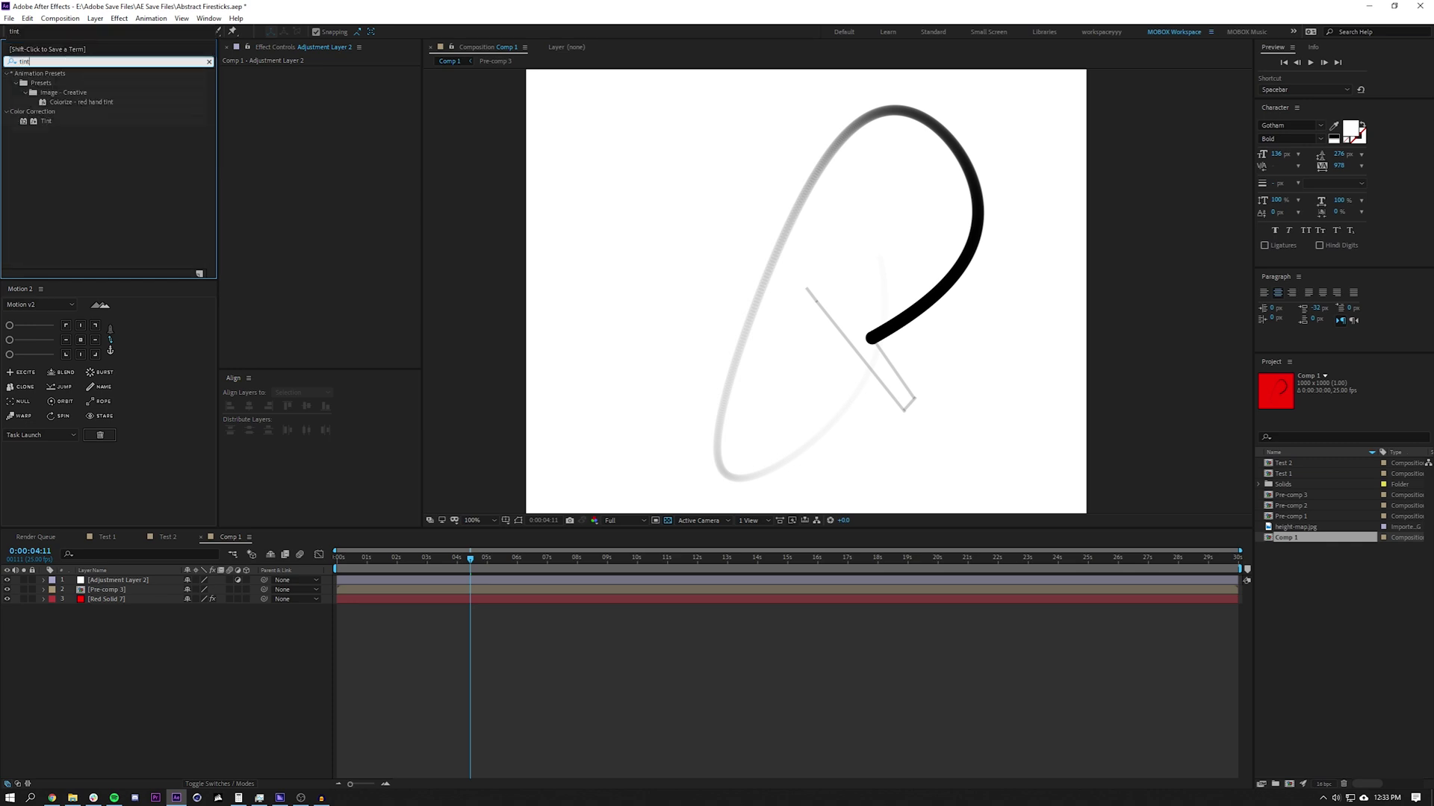
{"action": "left_click_drag", "start_coordinate": [47, 121], "coordinate": [132, 580]}
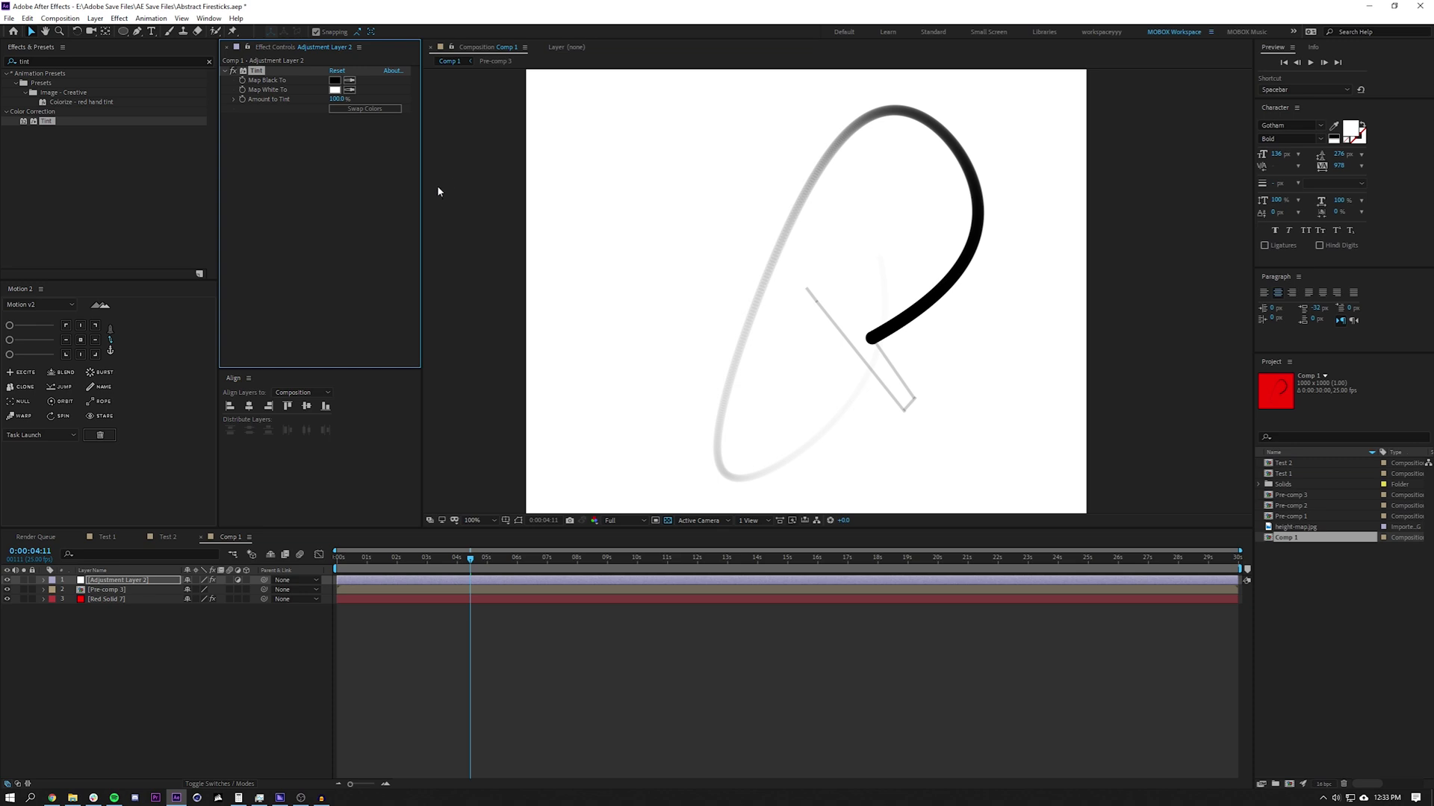
Step: In the Tint effect, map black to a bright yellow-green and white to a very dark navy blue
{"action": "left_click", "coordinate": [335, 80]}
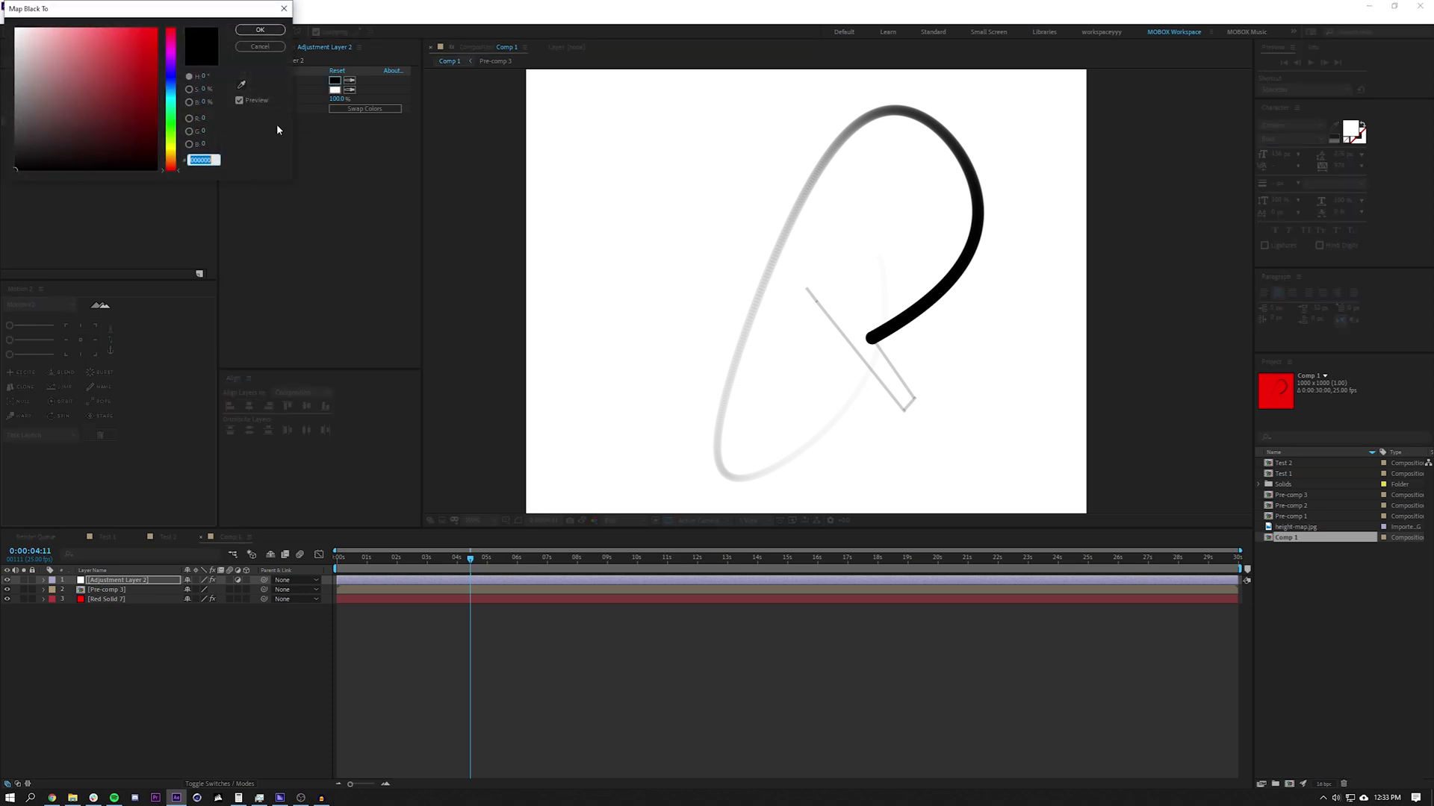
{"action": "mouse_move", "coordinate": [116, 79]}
{"action": "left_mouse_down"}
{"action": "mouse_move", "coordinate": [178, 21]}
{"action": "mouse_move", "coordinate": [176, 146]}
{"action": "left_mouse_up"}
{"action": "left_click", "coordinate": [260, 30]}
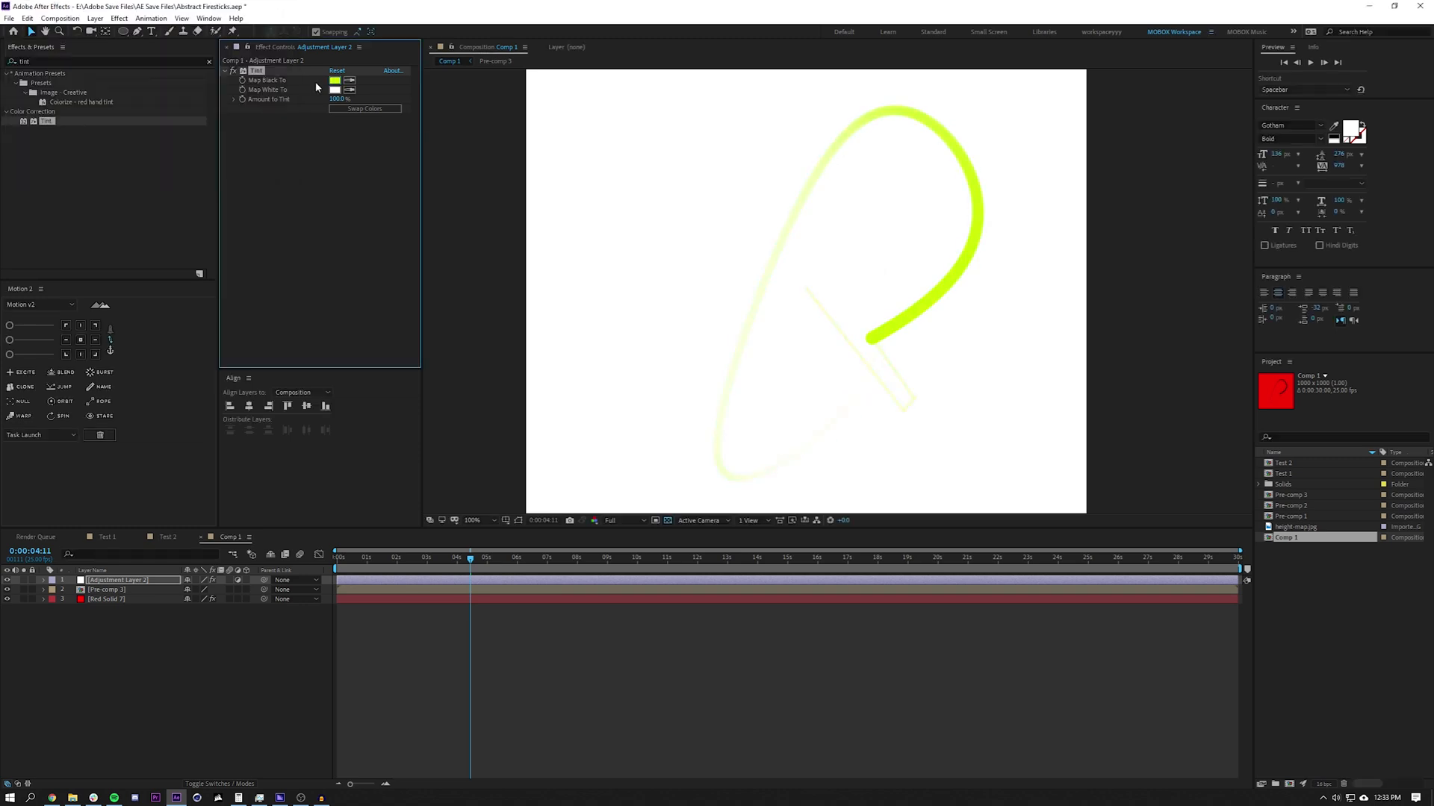
{"action": "left_click", "coordinate": [333, 91]}
{"action": "mouse_move", "coordinate": [137, 82]}
{"action": "left_mouse_down"}
{"action": "mouse_move", "coordinate": [181, 133]}
{"action": "mouse_move", "coordinate": [177, 87]}
{"action": "left_mouse_up"}
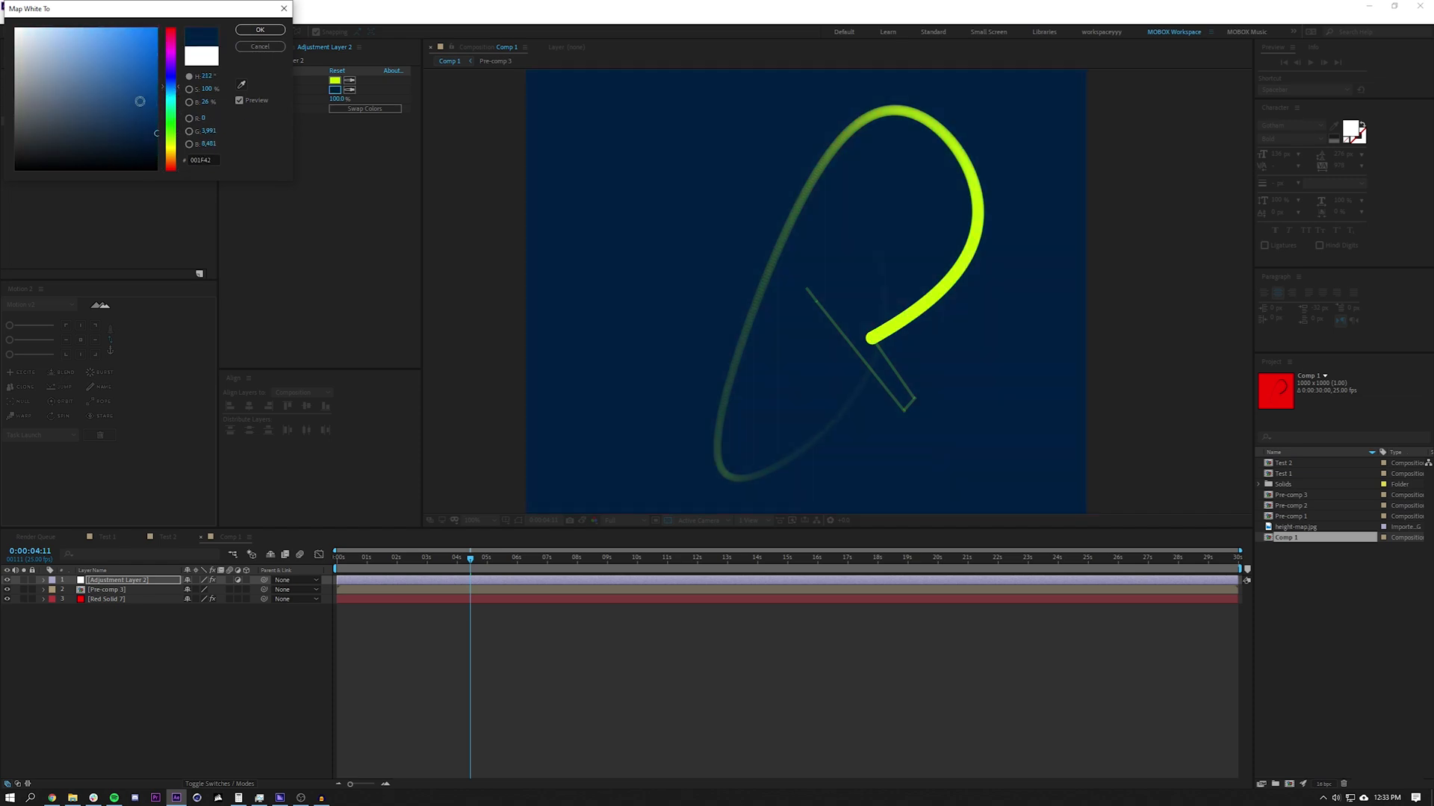
{"action": "left_click_drag", "start_coordinate": [156, 134], "coordinate": [91, 154]}
{"action": "left_click", "coordinate": [260, 30]}
{"action": "scroll", "coordinate": [973, 339], "scroll_direction": "down", "scroll_amount": 2}
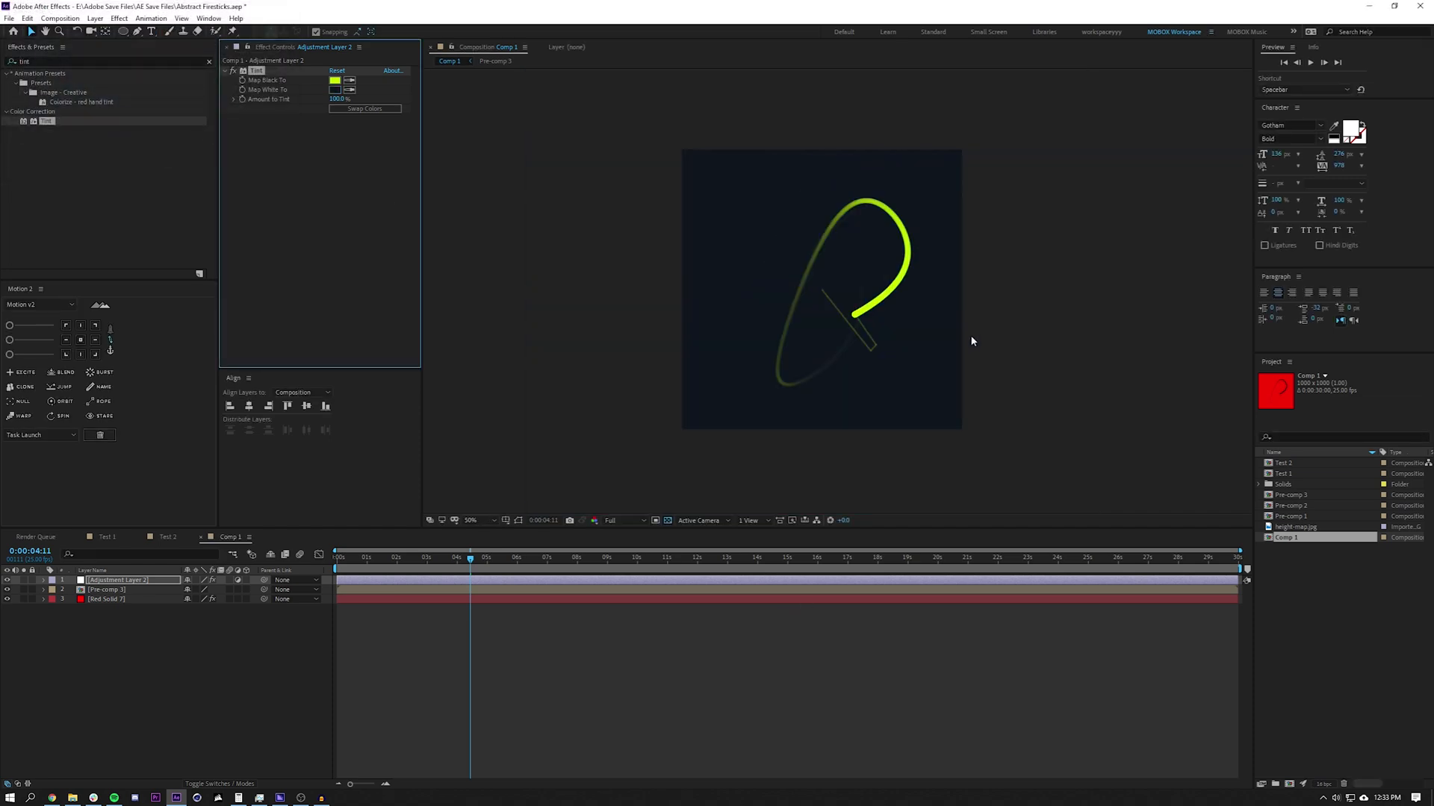
{"action": "left_click_drag", "start_coordinate": [849, 538], "coordinate": [849, 555]}
{"action": "scroll", "coordinate": [896, 469], "scroll_direction": "up", "scroll_amount": 2}
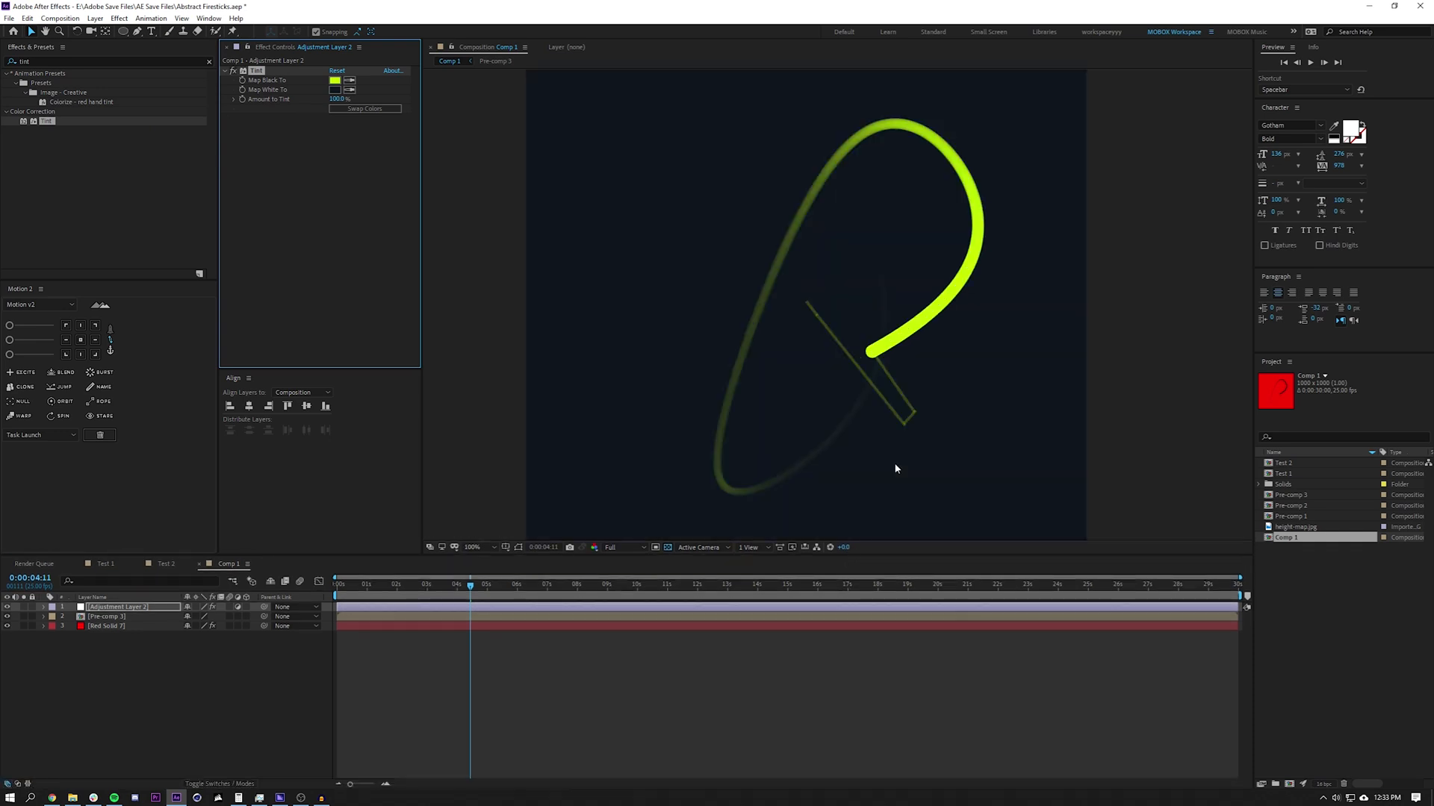
Step: Add the Stylize Glow effect to the adjustment layer and set its Glow Radius to 42
{"action": "left_click", "coordinate": [73, 60]}
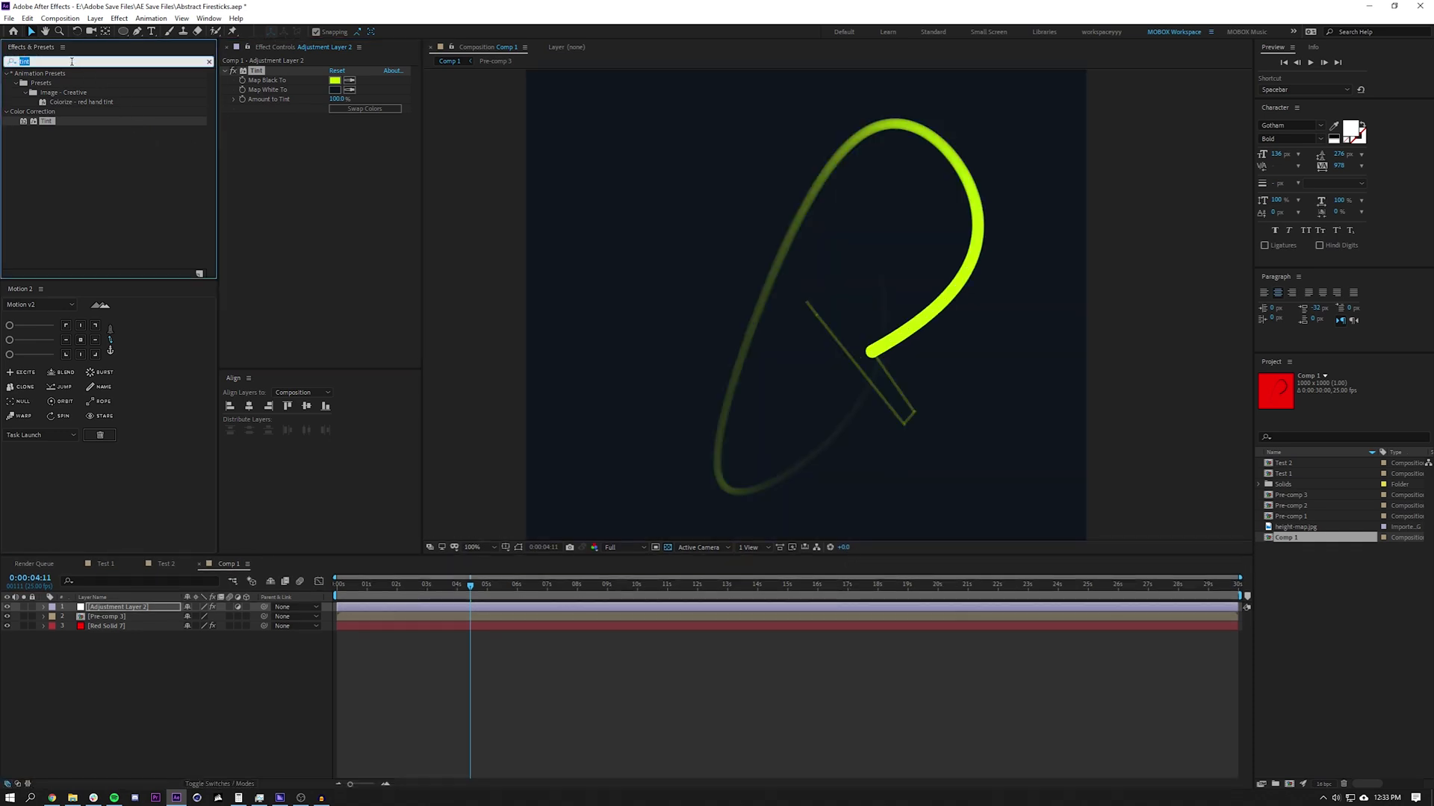
{"action": "type", "text": "glow"}
{"action": "double_click", "coordinate": [77, 158]}
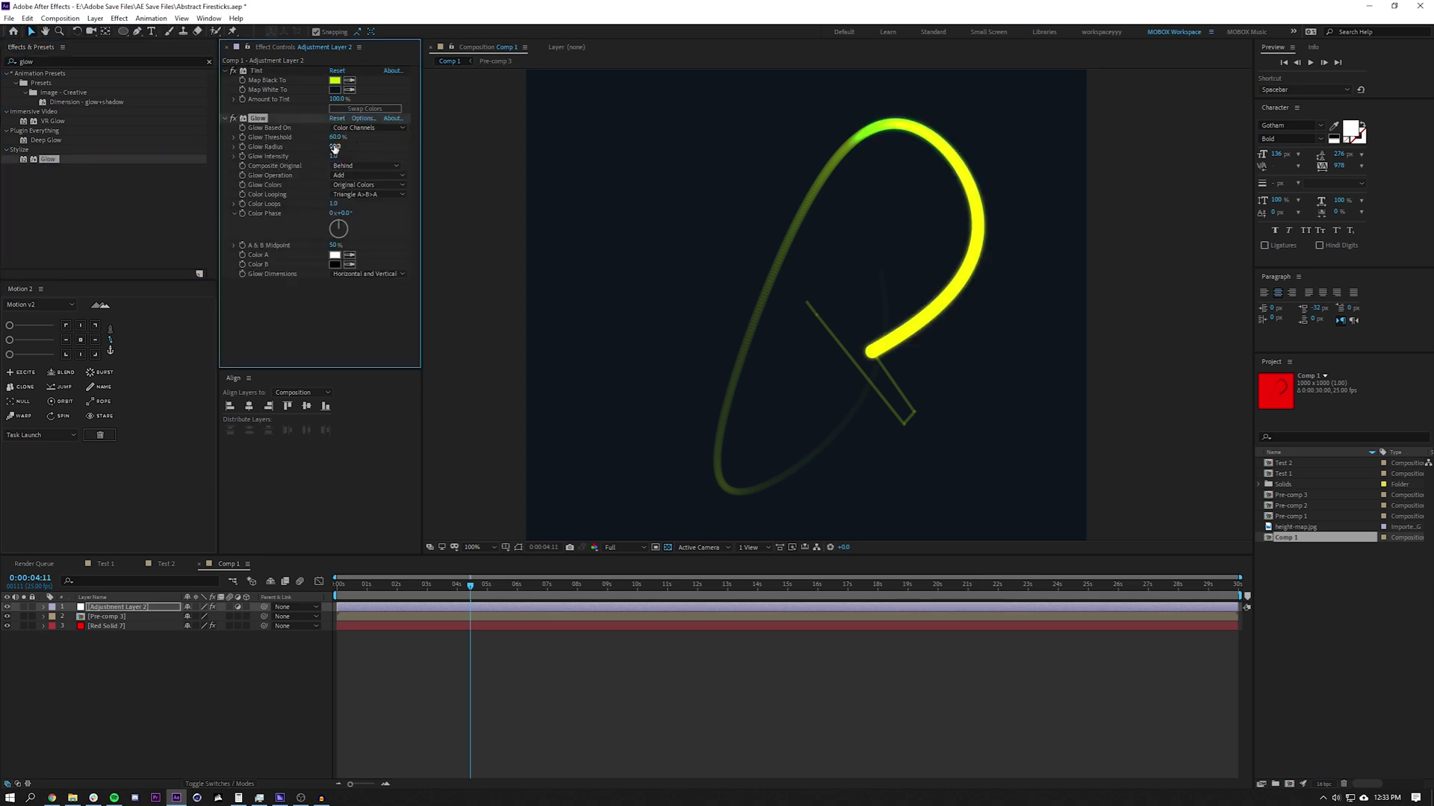
{"action": "left_click_drag", "start_coordinate": [359, 144], "coordinate": [352, 146]}
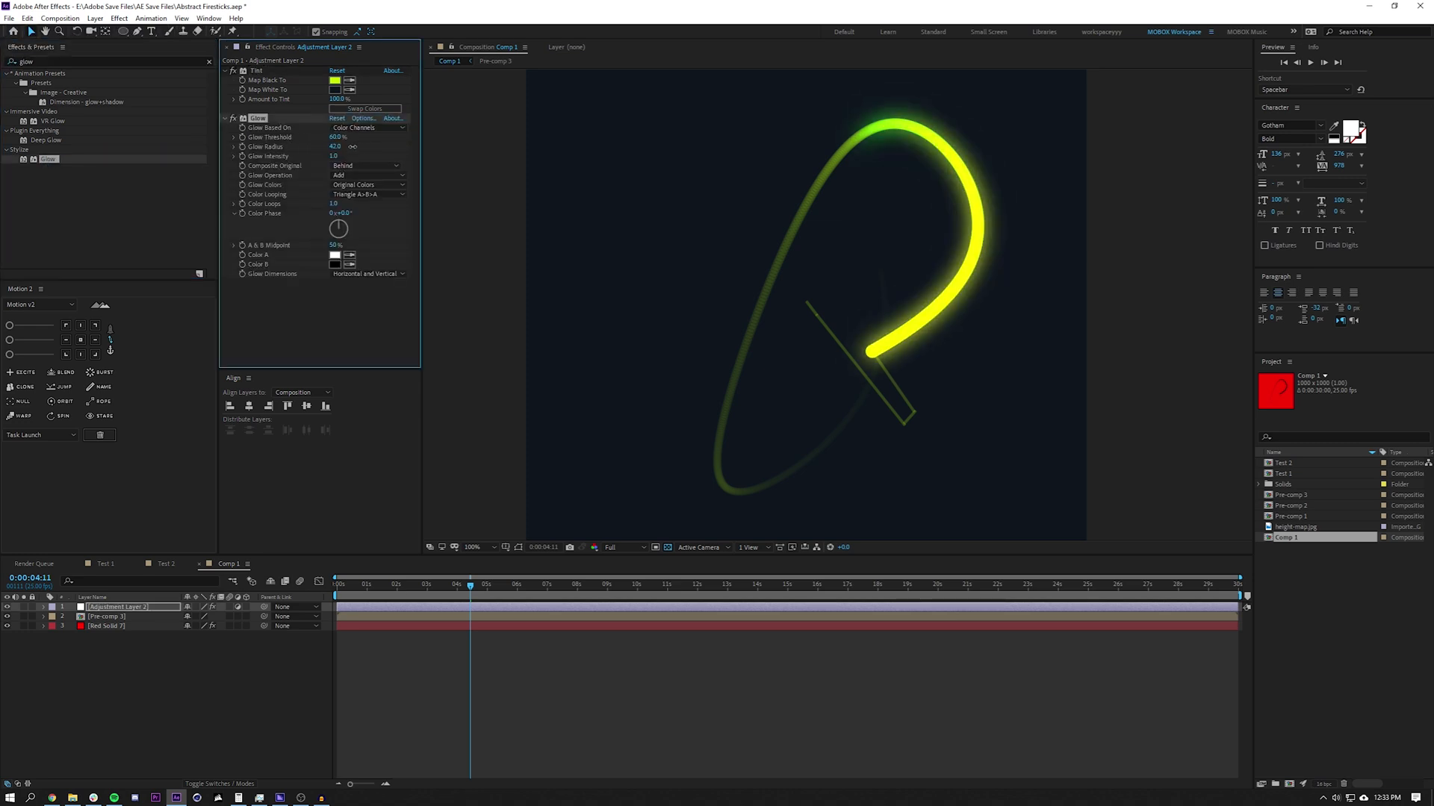
Step: Add the Noise effect below Glow on the adjustment layer, with a 10% amount and color noise turned off
{"action": "left_click", "coordinate": [84, 60]}
{"action": "type", "text": "noise"}
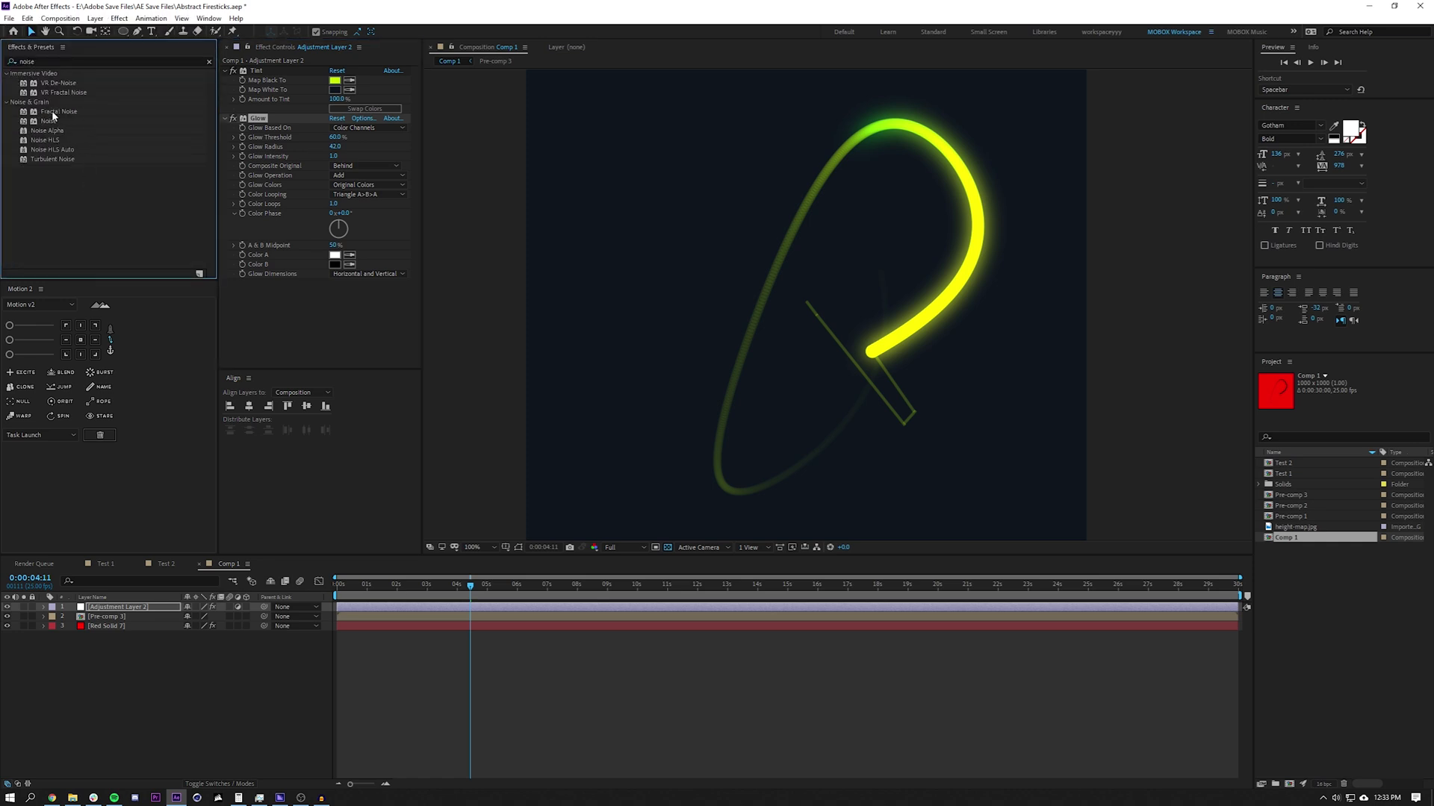
{"action": "left_click_drag", "start_coordinate": [50, 120], "coordinate": [355, 293]}
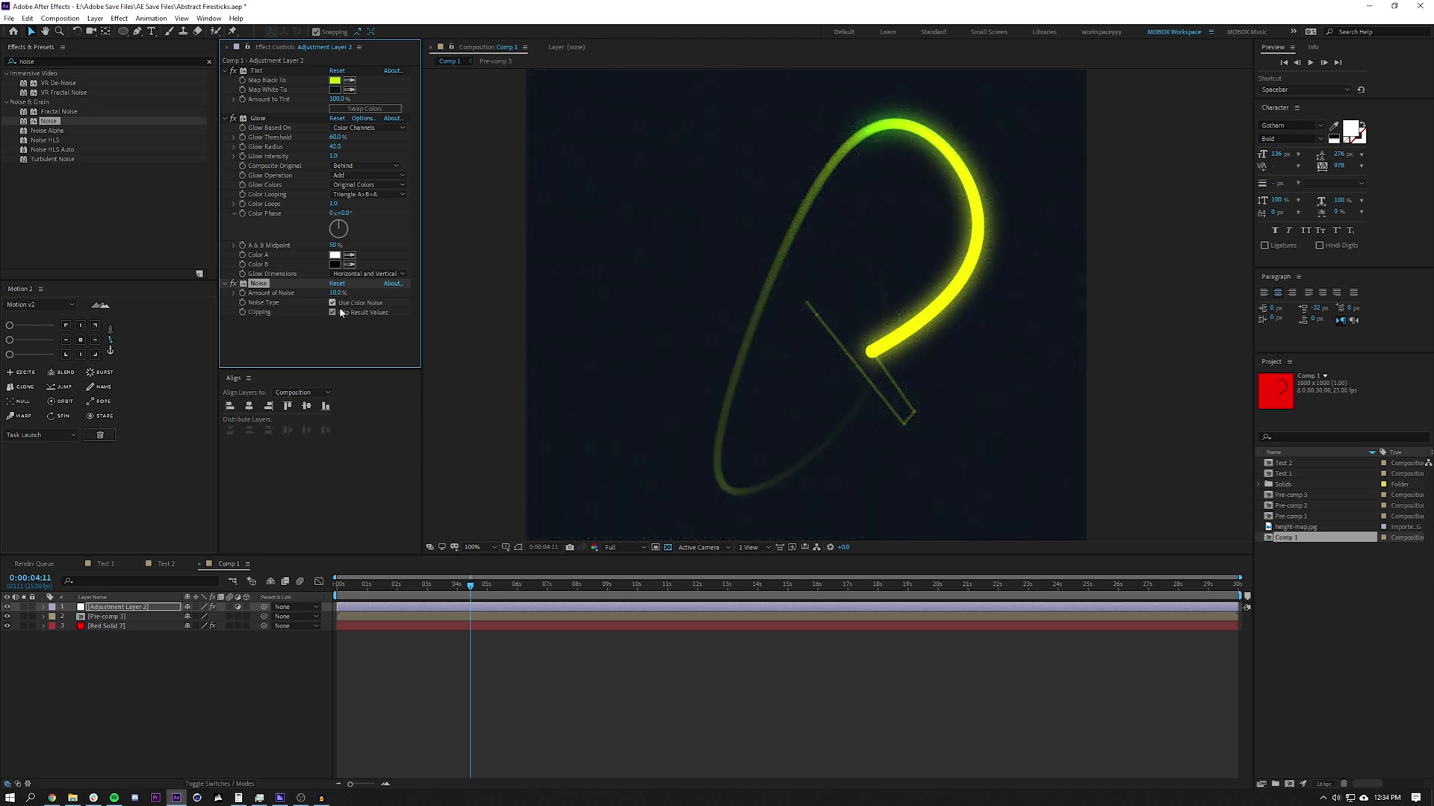
{"action": "left_click", "coordinate": [331, 303]}
{"action": "key", "text": "period"}
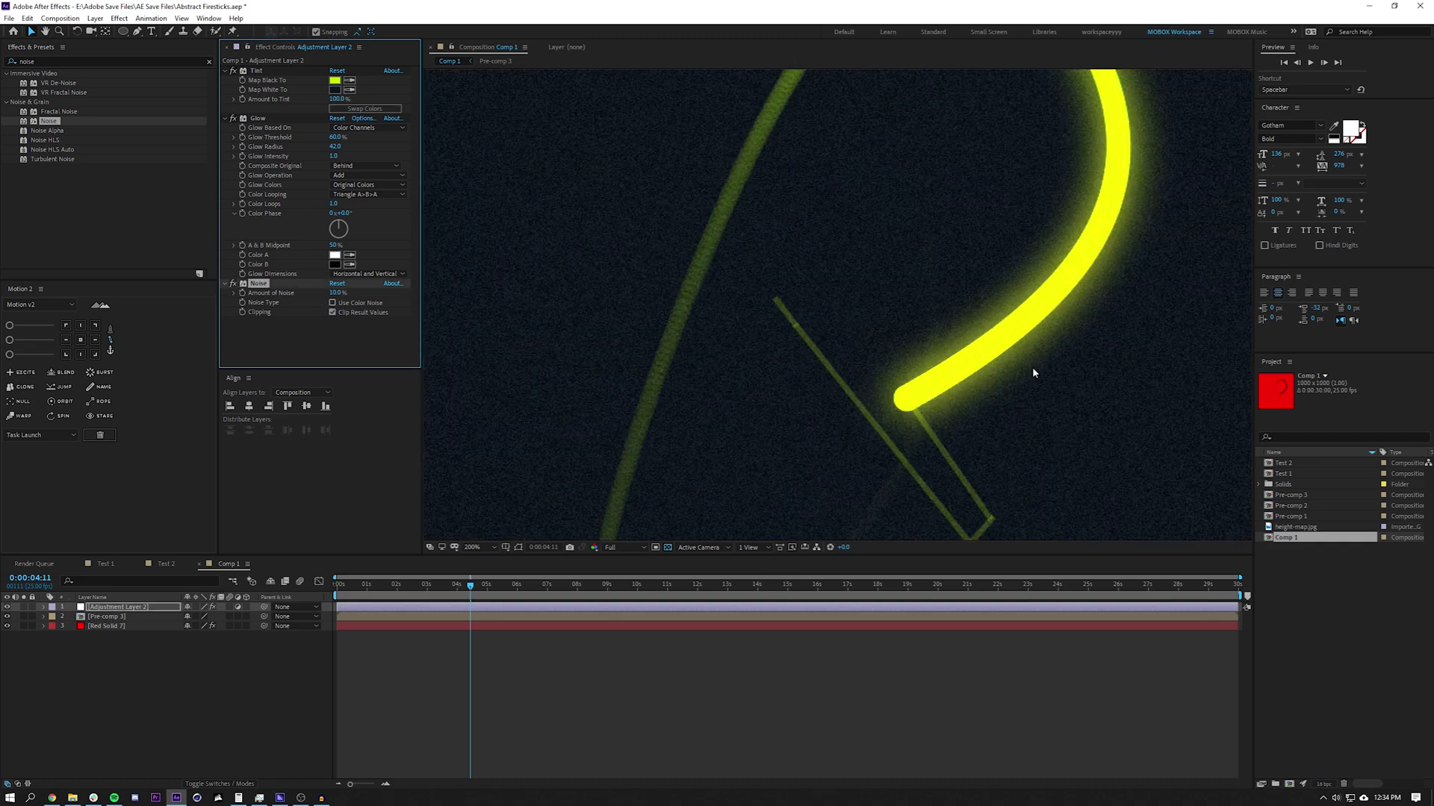
Step: Try an Amount of Noise of 89%, and settle on 8% with color noise enabled
{"action": "left_click", "coordinate": [338, 292]}
{"action": "type", "text": "89"}
{"action": "key", "text": "Return"}
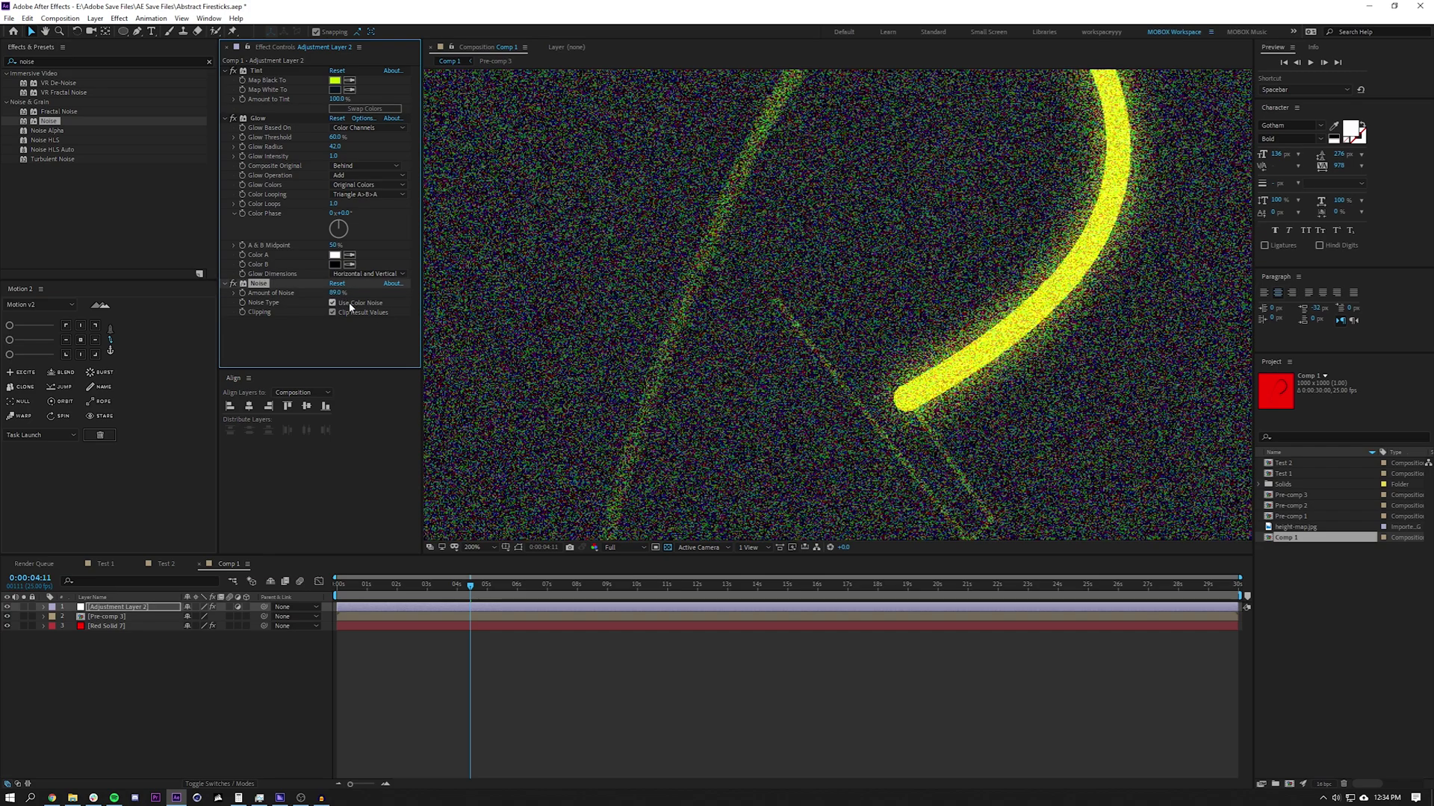
{"action": "left_click", "coordinate": [338, 293]}
{"action": "type", "text": "8"}
{"action": "key", "text": "Return"}
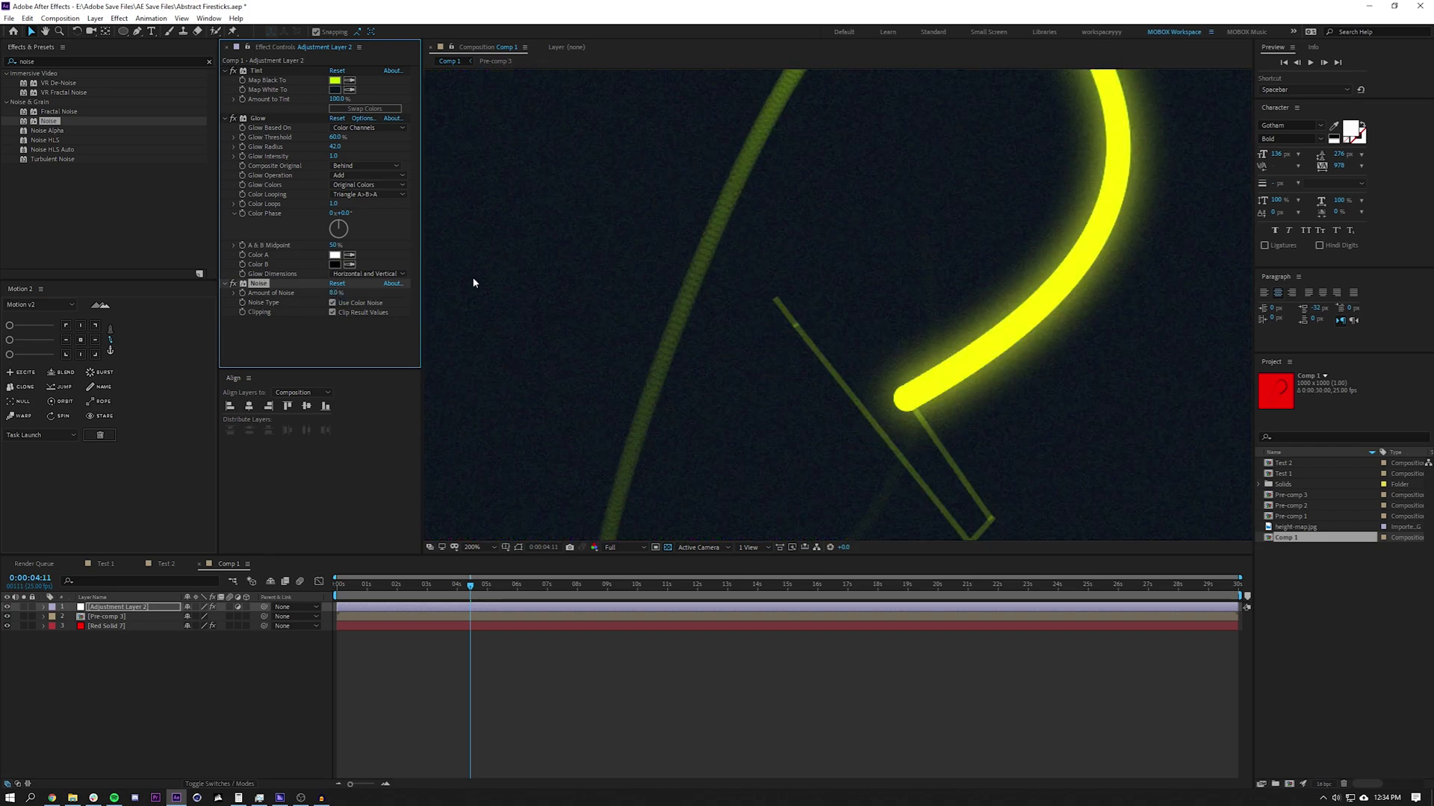
{"action": "scroll", "coordinate": [473, 282], "scroll_direction": "down", "scroll_amount": 2}
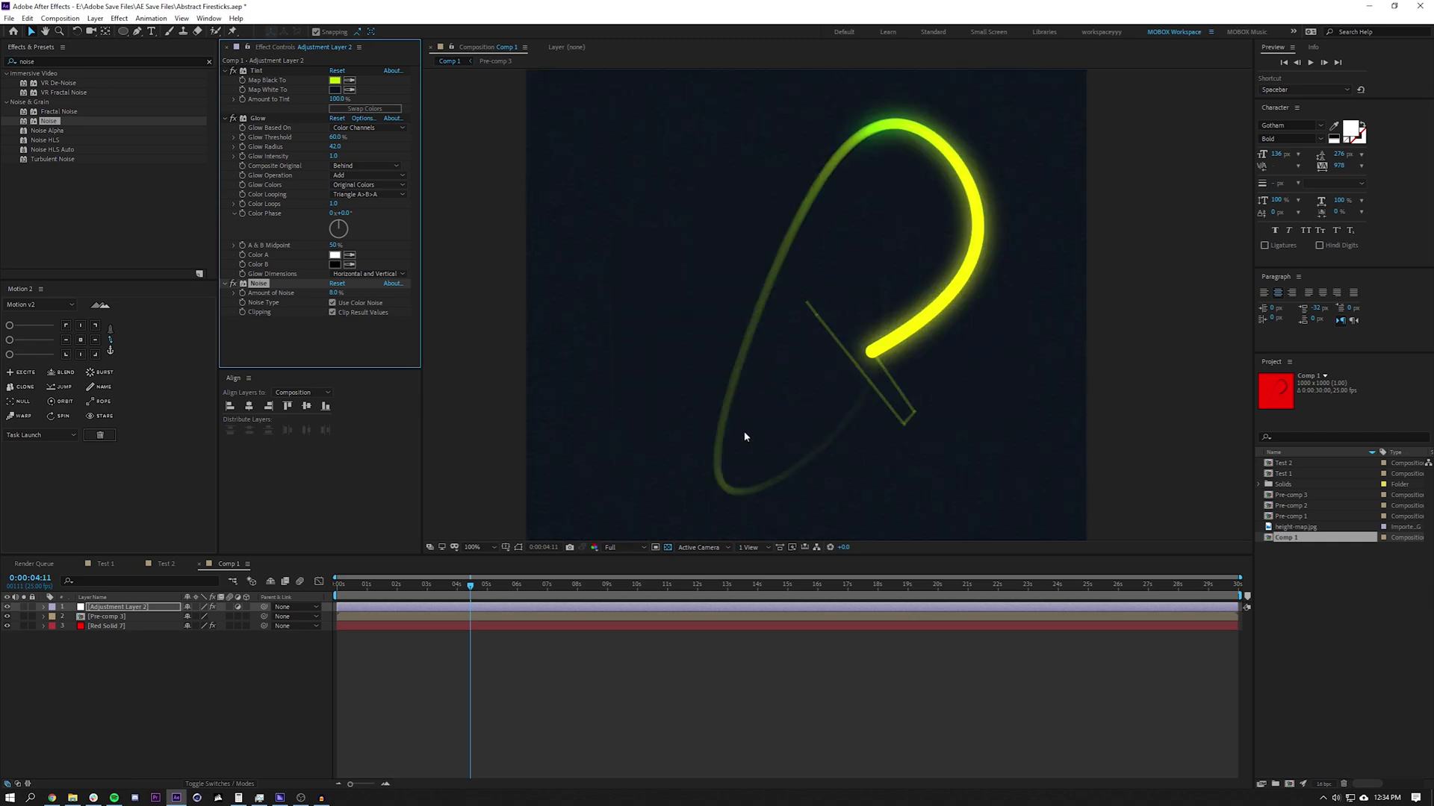
Step: In Pre-comp 3, lower the opacity of Line 1, Line 2 and Line 3 to 12%, and preview Comp 1 from the start
{"action": "double_click", "coordinate": [112, 620]}
{"action": "left_click", "coordinate": [112, 616]}
{"action": "left_click", "coordinate": [113, 637], "text": "shift"}
{"action": "key", "text": "t"}
{"action": "left_click", "coordinate": [190, 626]}
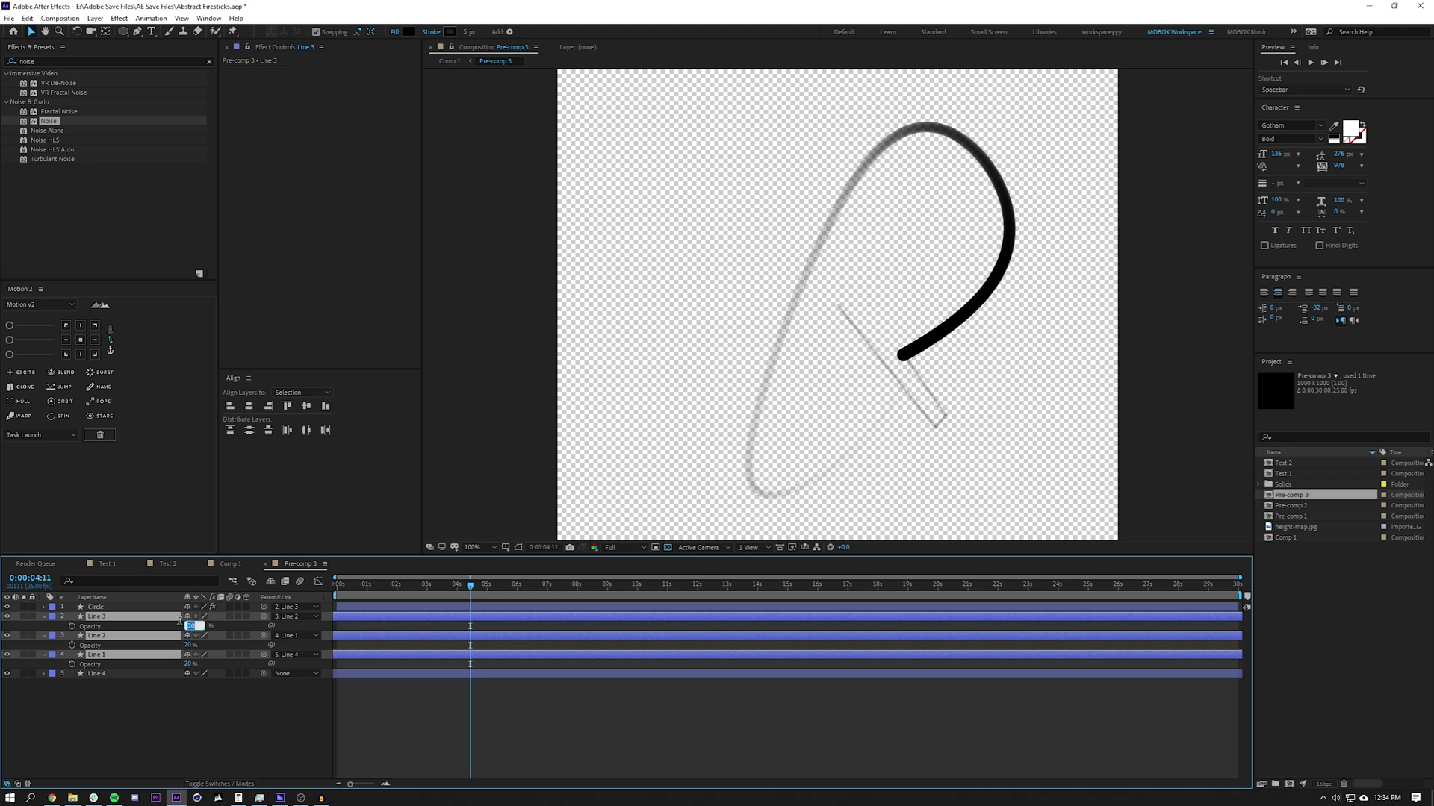
{"action": "type", "text": "12"}
{"action": "key", "text": "Return"}
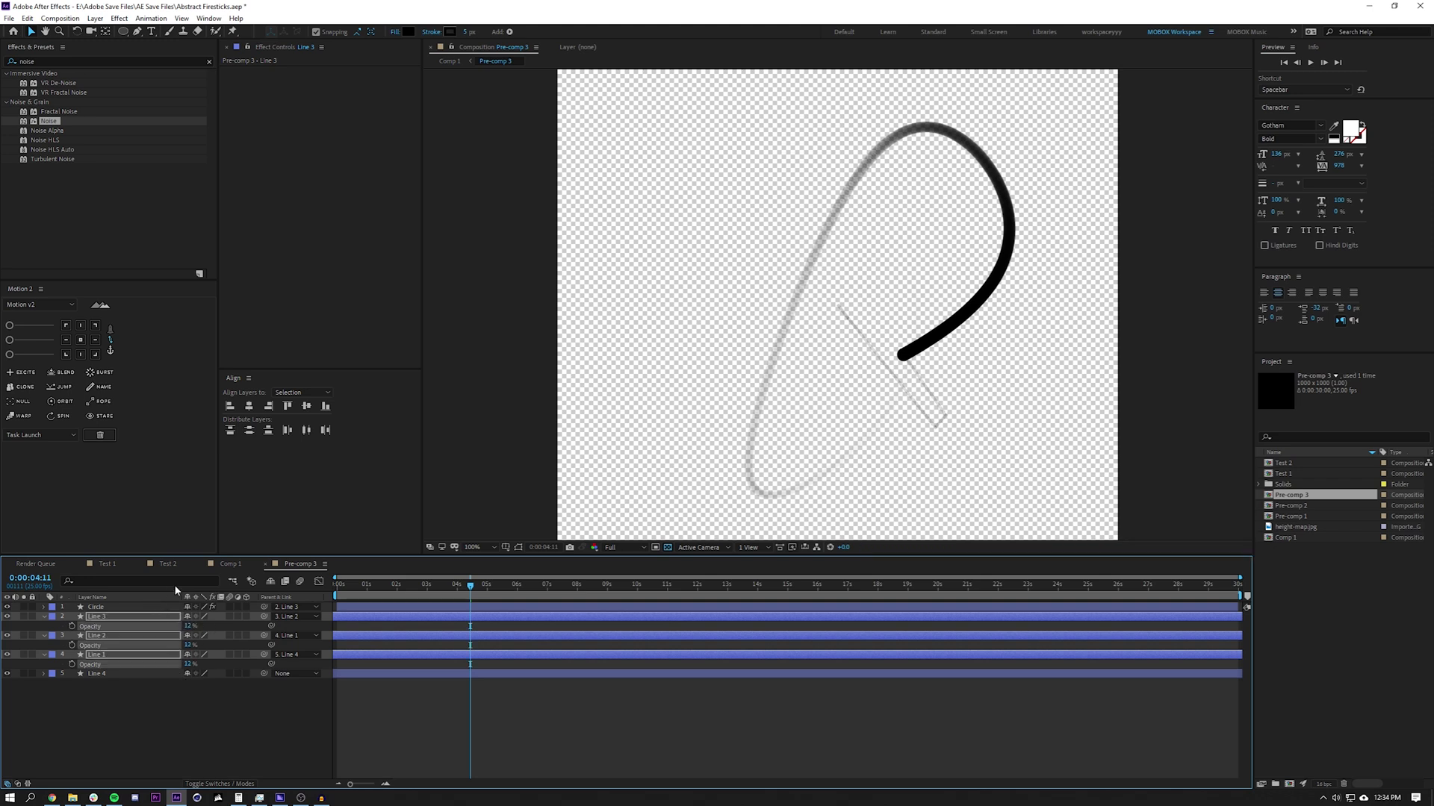
{"action": "left_click", "coordinate": [230, 564]}
{"action": "key", "text": "space"}
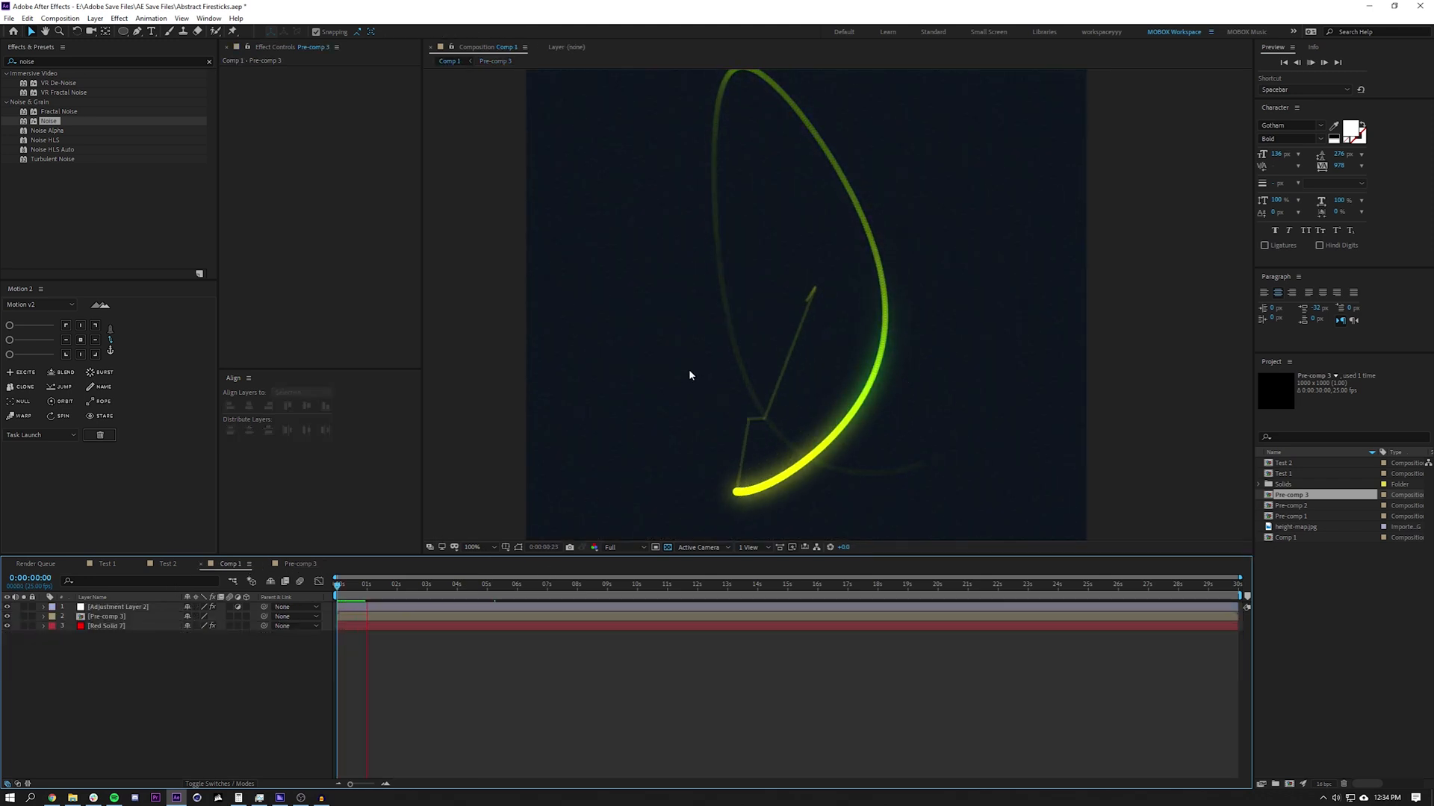
{"action": "key", "text": "comma"}
{"action": "key", "text": "comma"}
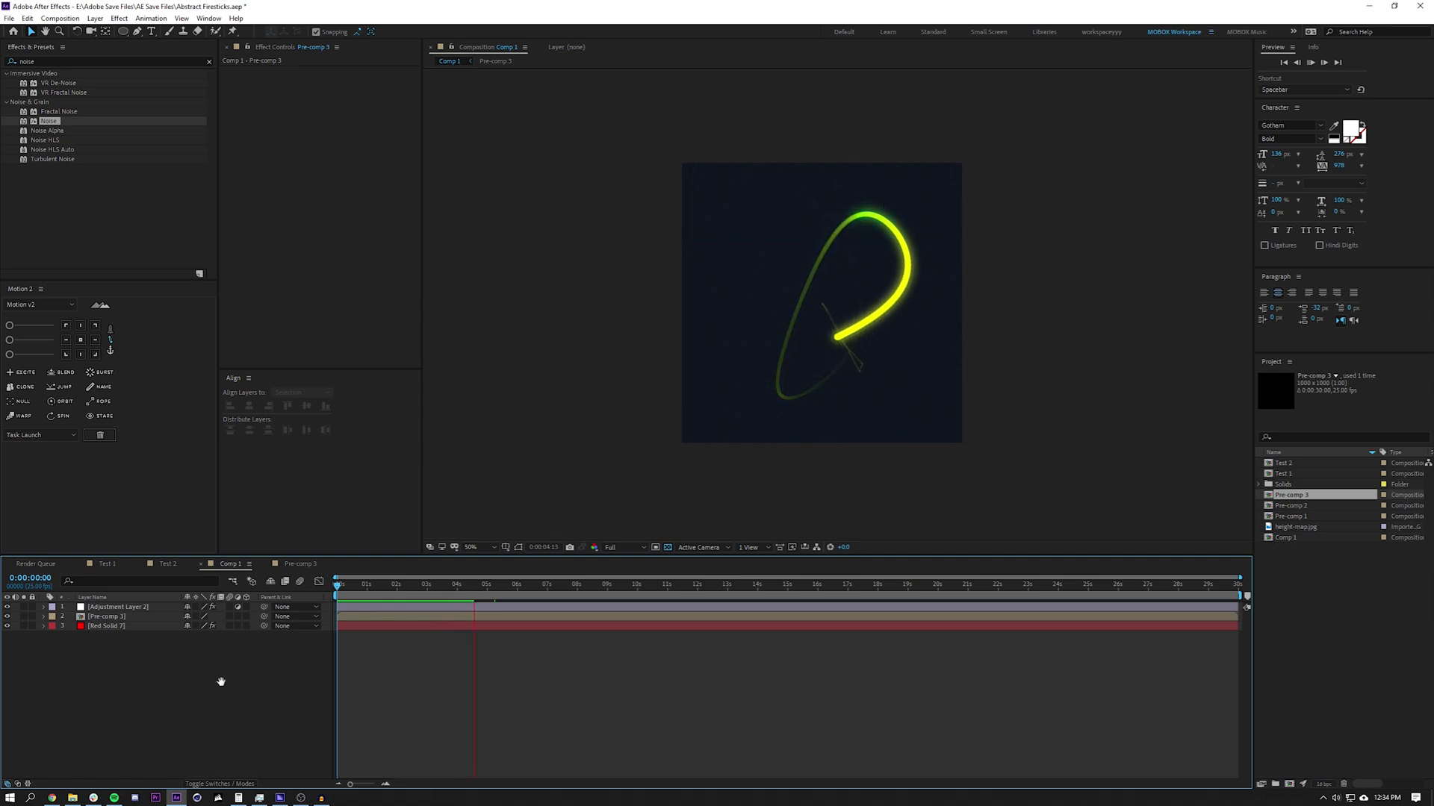
{"action": "double_click", "coordinate": [127, 625]}
{"action": "left_click", "coordinate": [145, 616]}
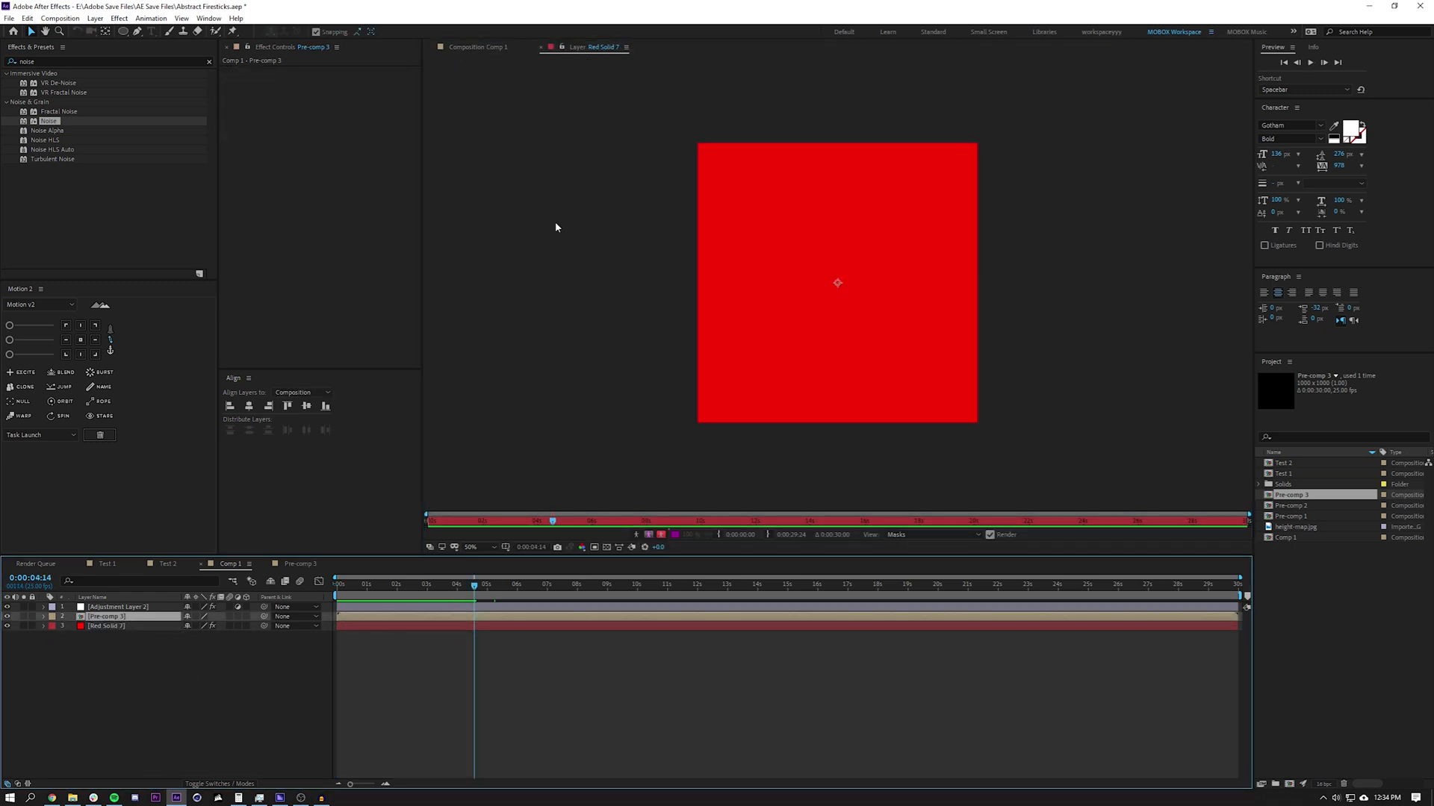
{"action": "left_click", "coordinate": [542, 47]}
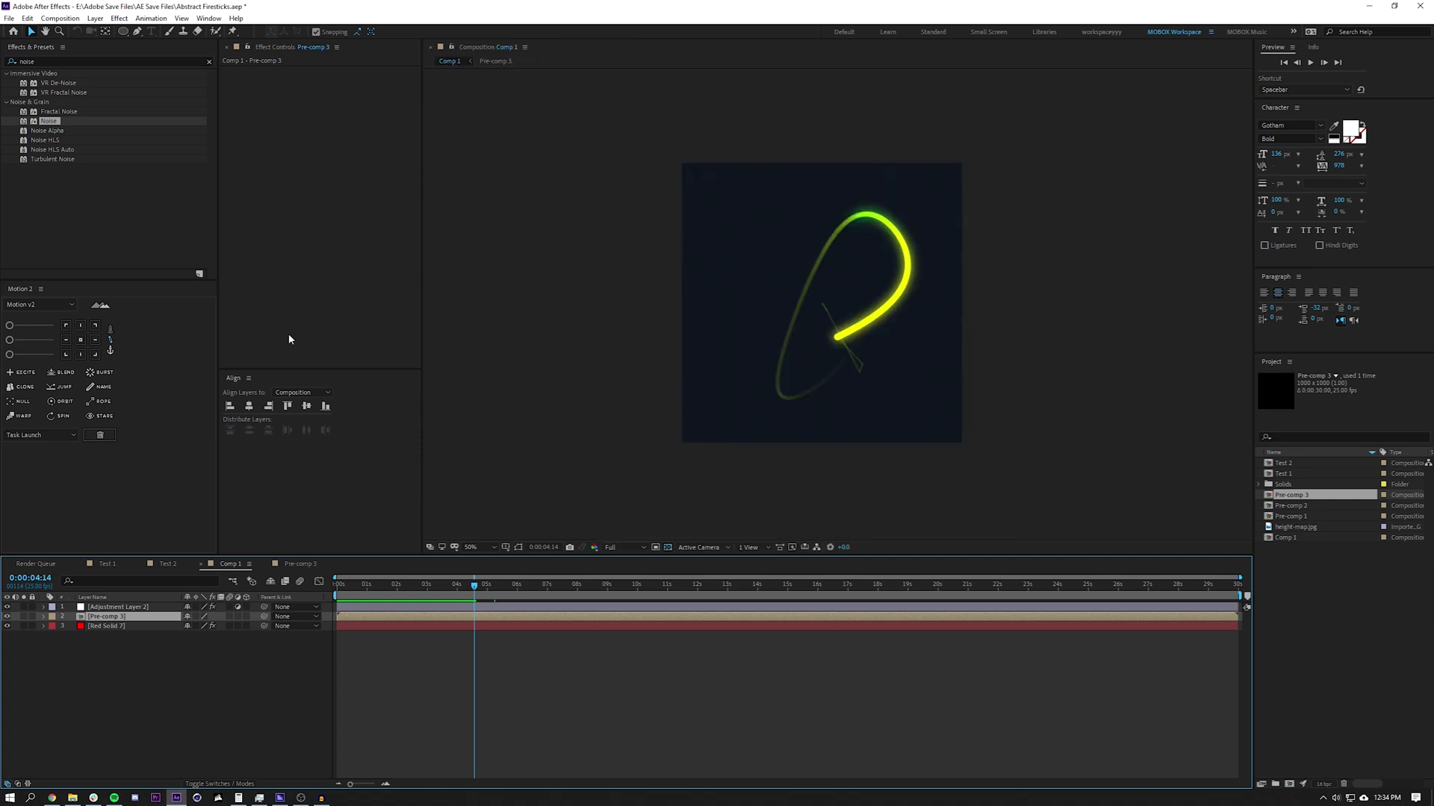
Step: Reveal the Circle's keyframes in Pre-comp 3, examine Comp 1 at 0:00:13:06, and return to the first frame
{"action": "double_click", "coordinate": [98, 618]}
{"action": "left_click", "coordinate": [117, 608]}
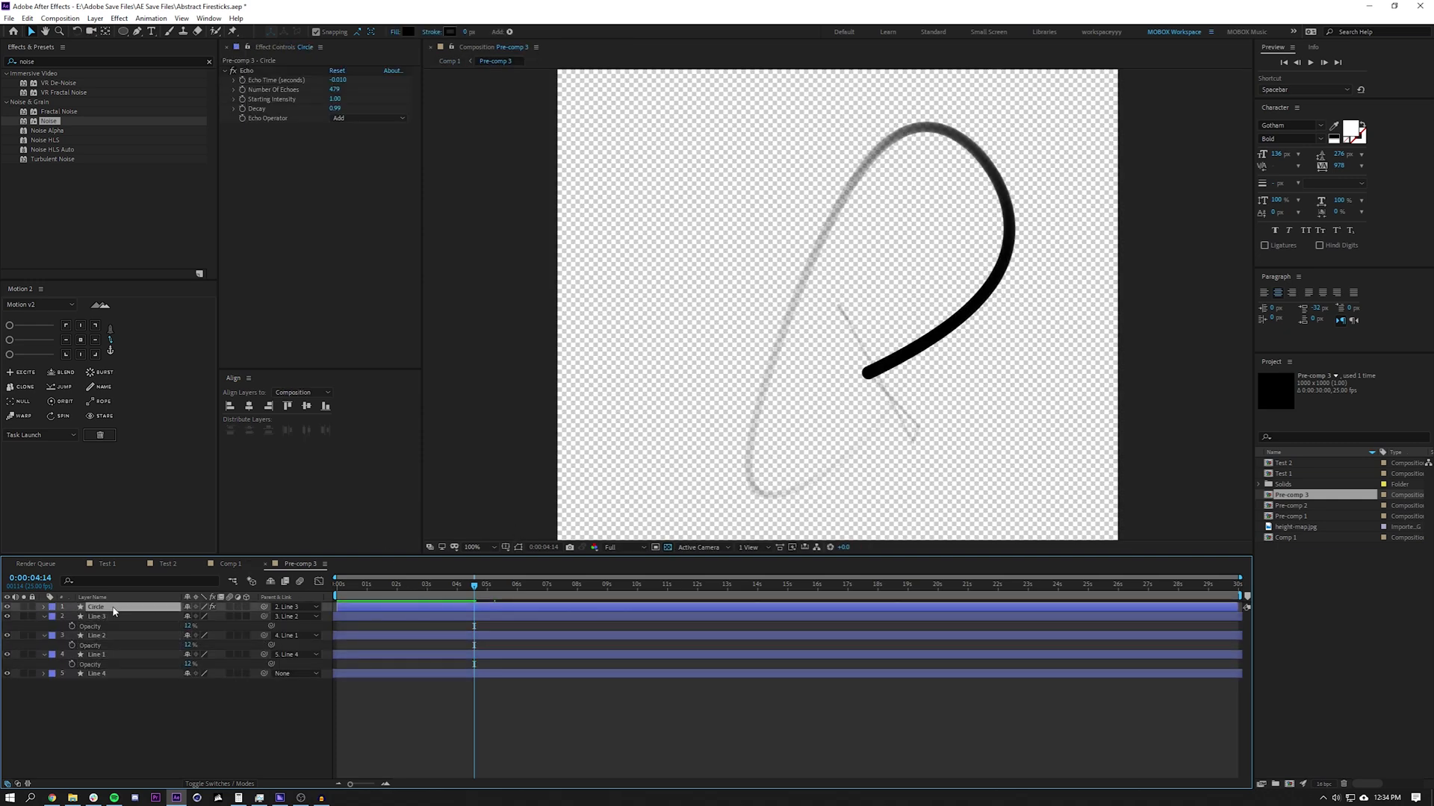
{"action": "key", "text": "u"}
{"action": "mouse_move", "coordinate": [687, 617]}
{"action": "left_mouse_down"}
{"action": "mouse_move", "coordinate": [515, 619]}
{"action": "mouse_move", "coordinate": [336, 586]}
{"action": "mouse_move", "coordinate": [735, 586]}
{"action": "left_mouse_up"}
{"action": "left_click", "coordinate": [228, 564]}
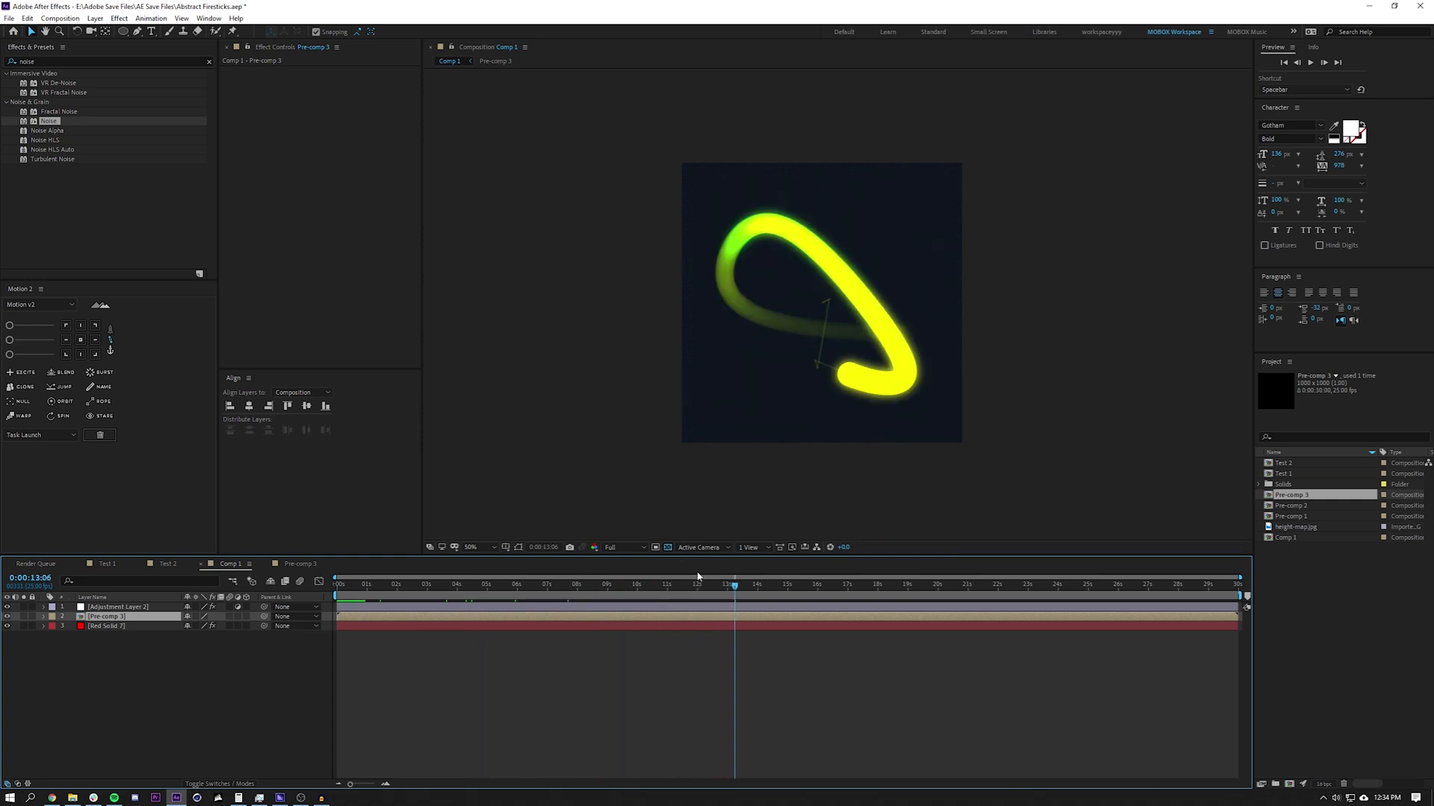
{"action": "left_click_drag", "start_coordinate": [597, 593], "coordinate": [336, 590]}
{"action": "left_click", "coordinate": [247, 680]}
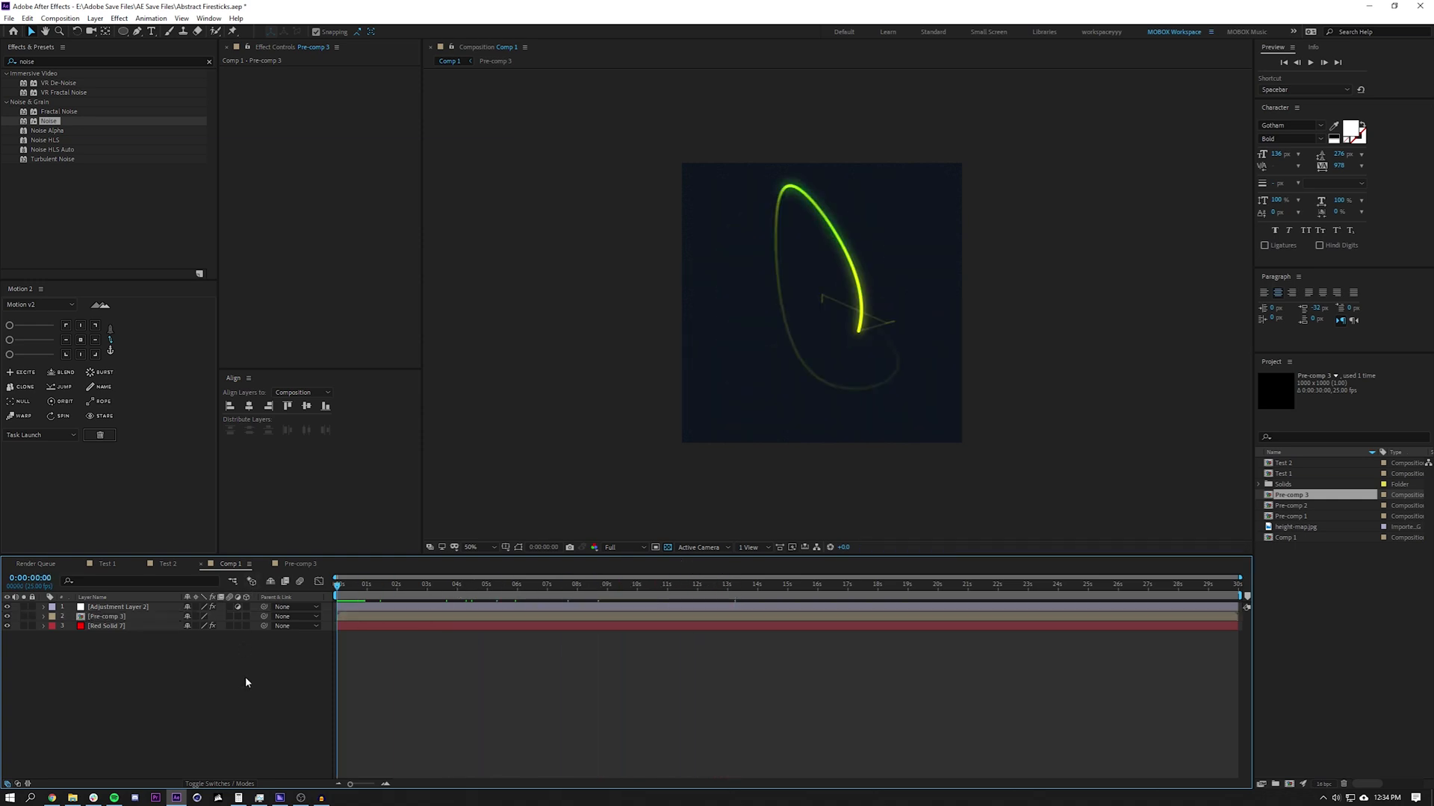
Step: Create a new white solid in Comp 1 and place it between Pre-comp 3 and the red solid
{"action": "left_click", "coordinate": [95, 19]}
{"action": "mouse_move", "coordinate": [105, 33]}
{"action": "left_click", "coordinate": [298, 44]}
{"action": "left_click", "coordinate": [129, 197]}
{"action": "left_click", "coordinate": [14, 15]}
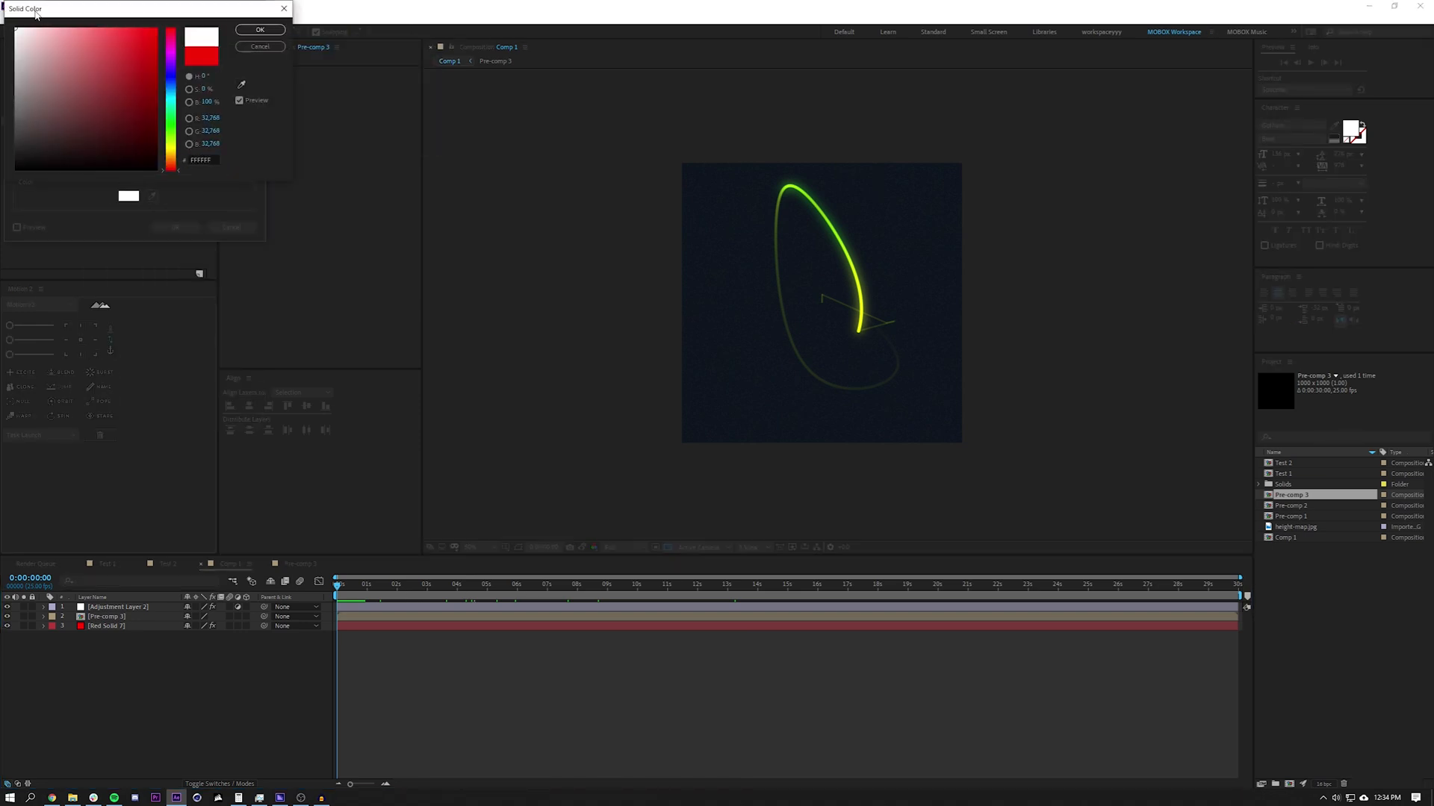
{"action": "left_click", "coordinate": [254, 37]}
{"action": "left_click", "coordinate": [176, 227]}
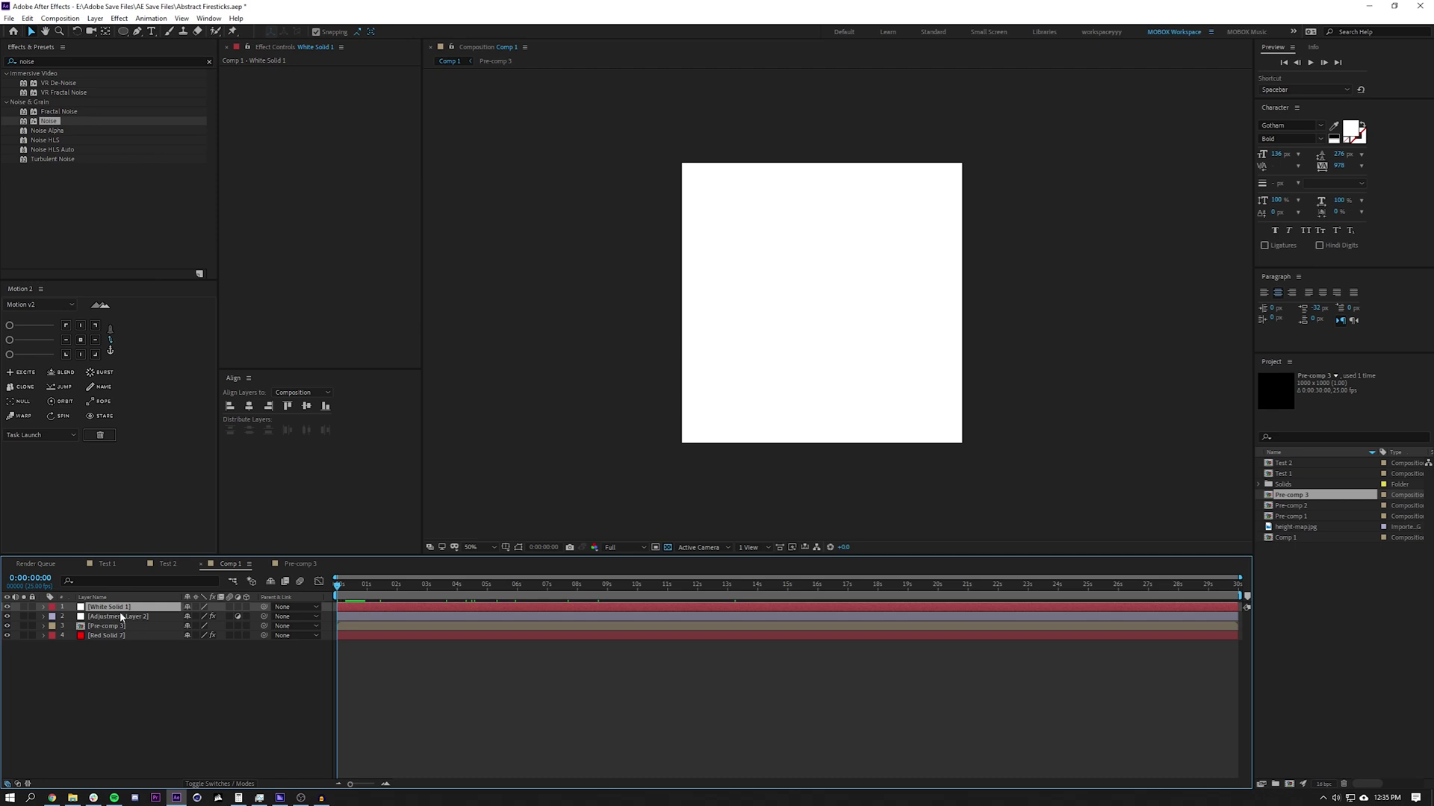
{"action": "left_click", "coordinate": [125, 689]}
{"action": "scroll", "coordinate": [840, 274], "scroll_direction": "up", "scroll_amount": 2}
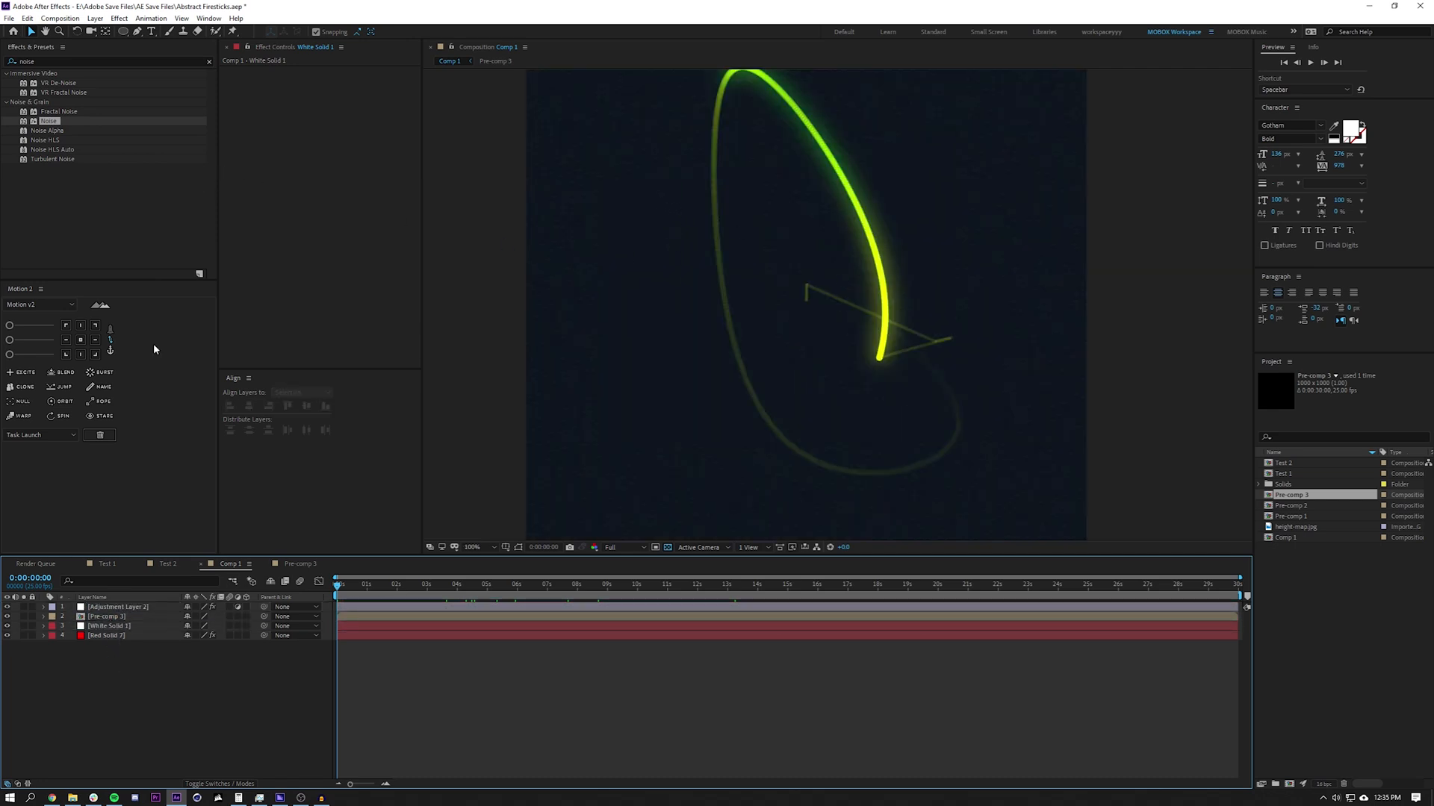
Step: Apply the CC Star Burst effect to the white solid in Comp 1
{"action": "left_click", "coordinate": [121, 626]}
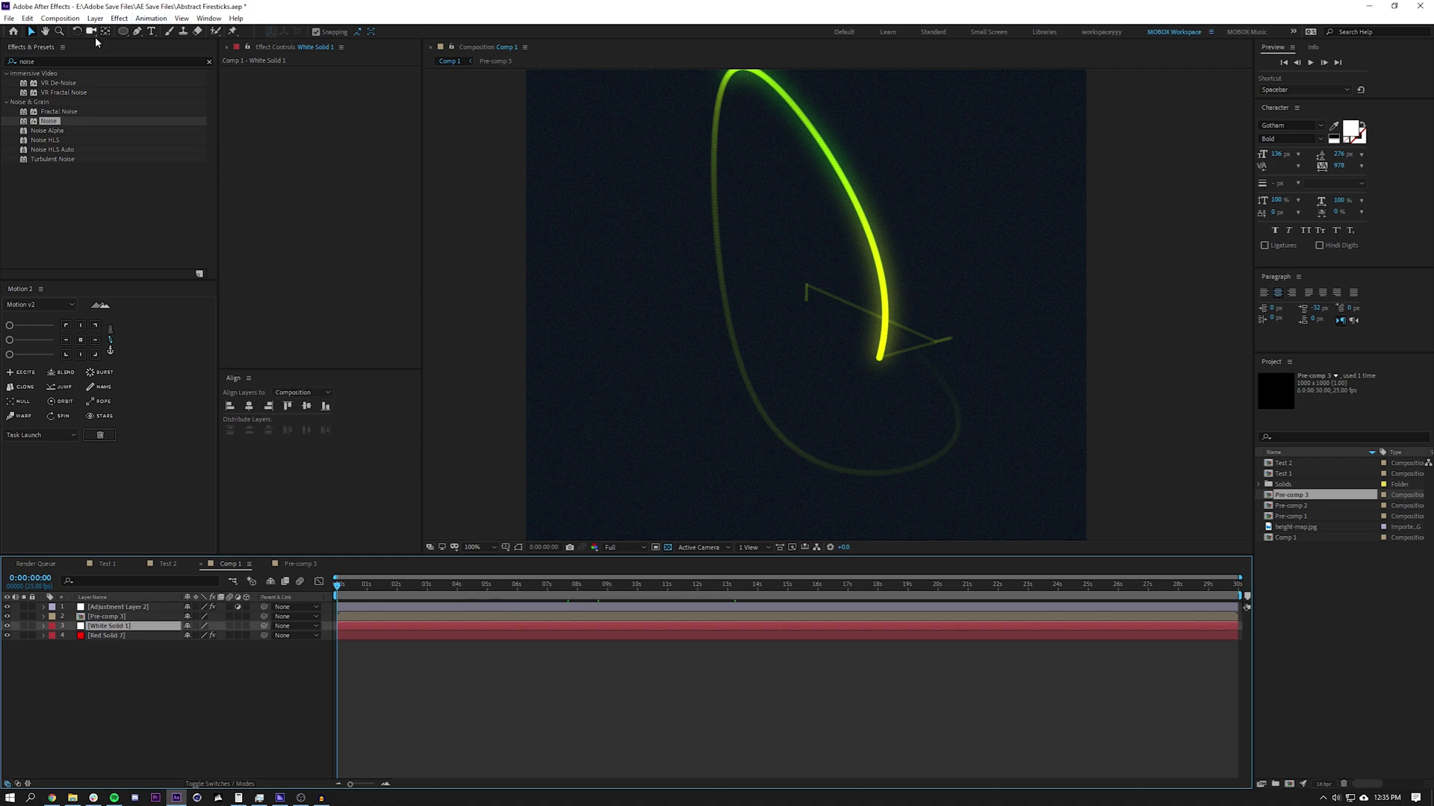
{"action": "left_click", "coordinate": [86, 59]}
{"action": "type", "text": "start"}
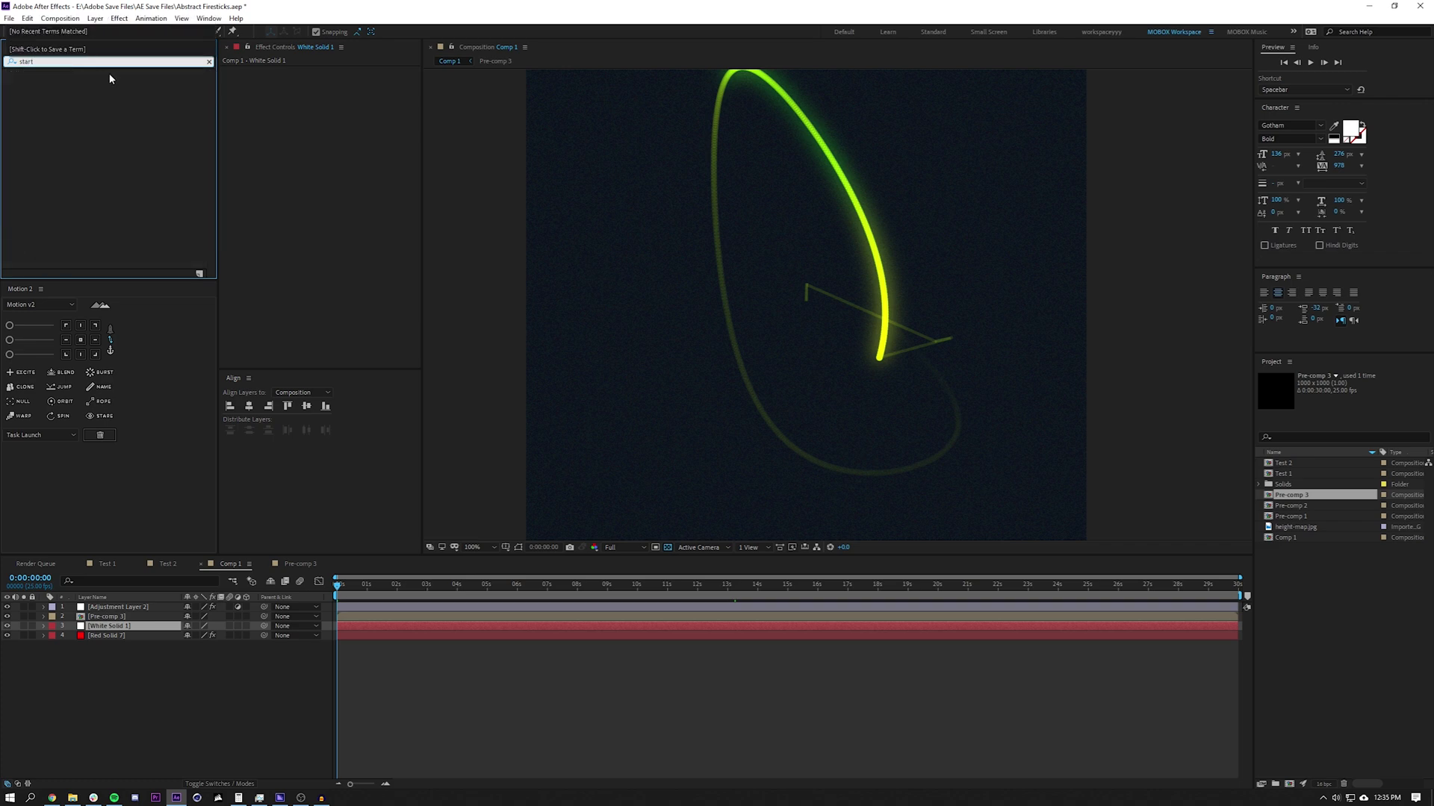
{"action": "key", "text": "BackSpace"}
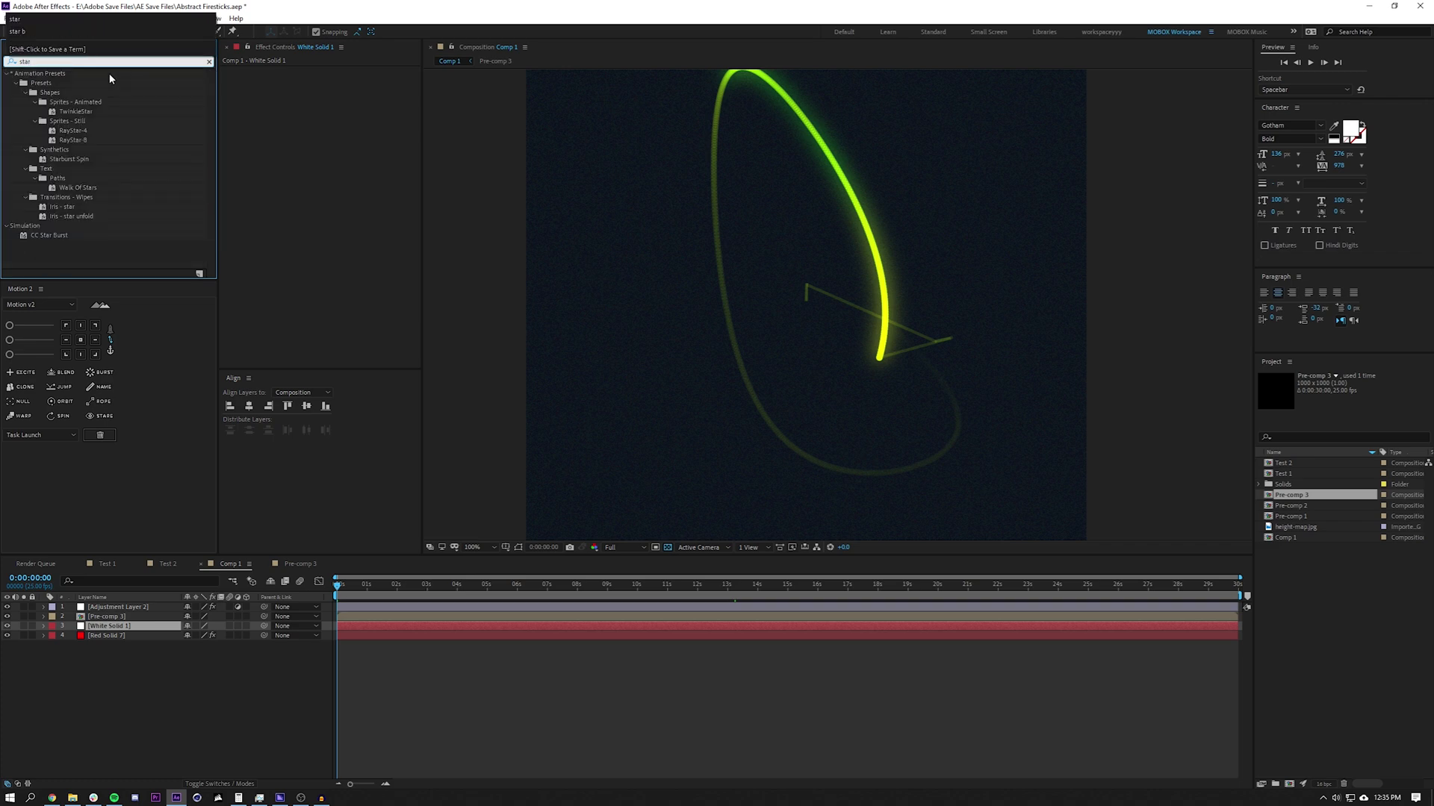
{"action": "left_click_drag", "start_coordinate": [61, 238], "coordinate": [112, 626]}
{"action": "left_click", "coordinate": [165, 705]}
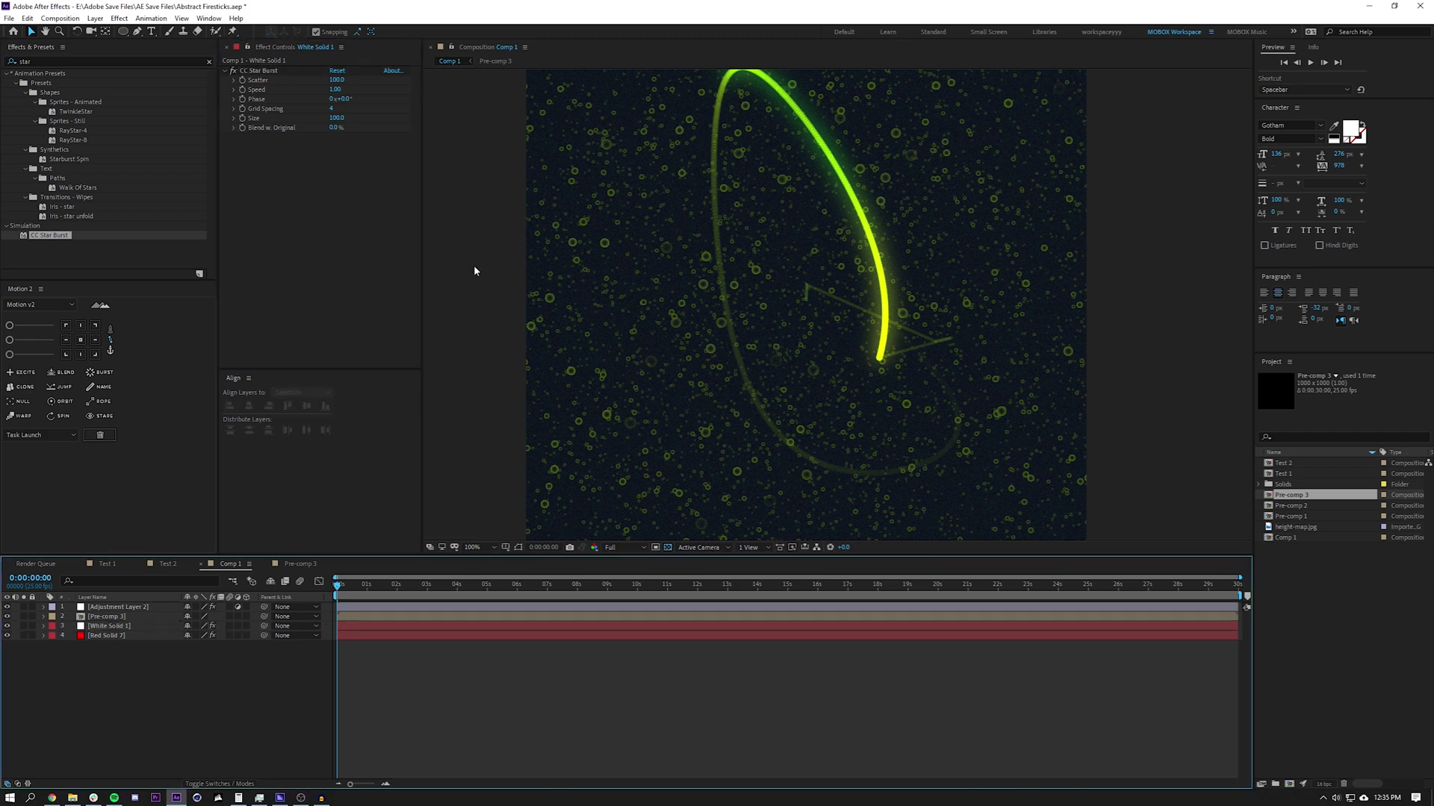
Step: Hide Adjustment Layer 2 and lower the CC Star Burst Size on the white solid to about 30
{"action": "key", "text": "period"}
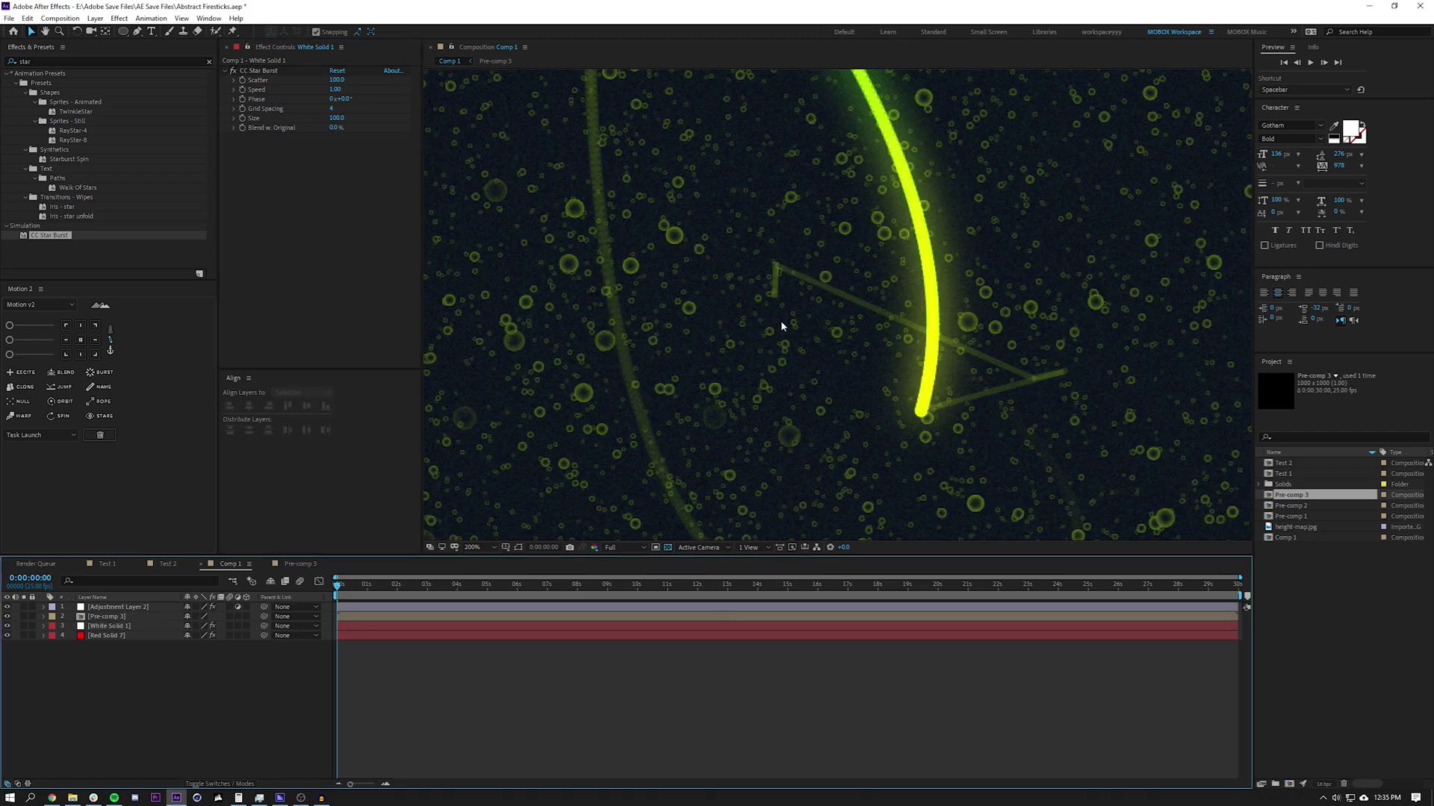
{"action": "left_click", "coordinate": [7, 607]}
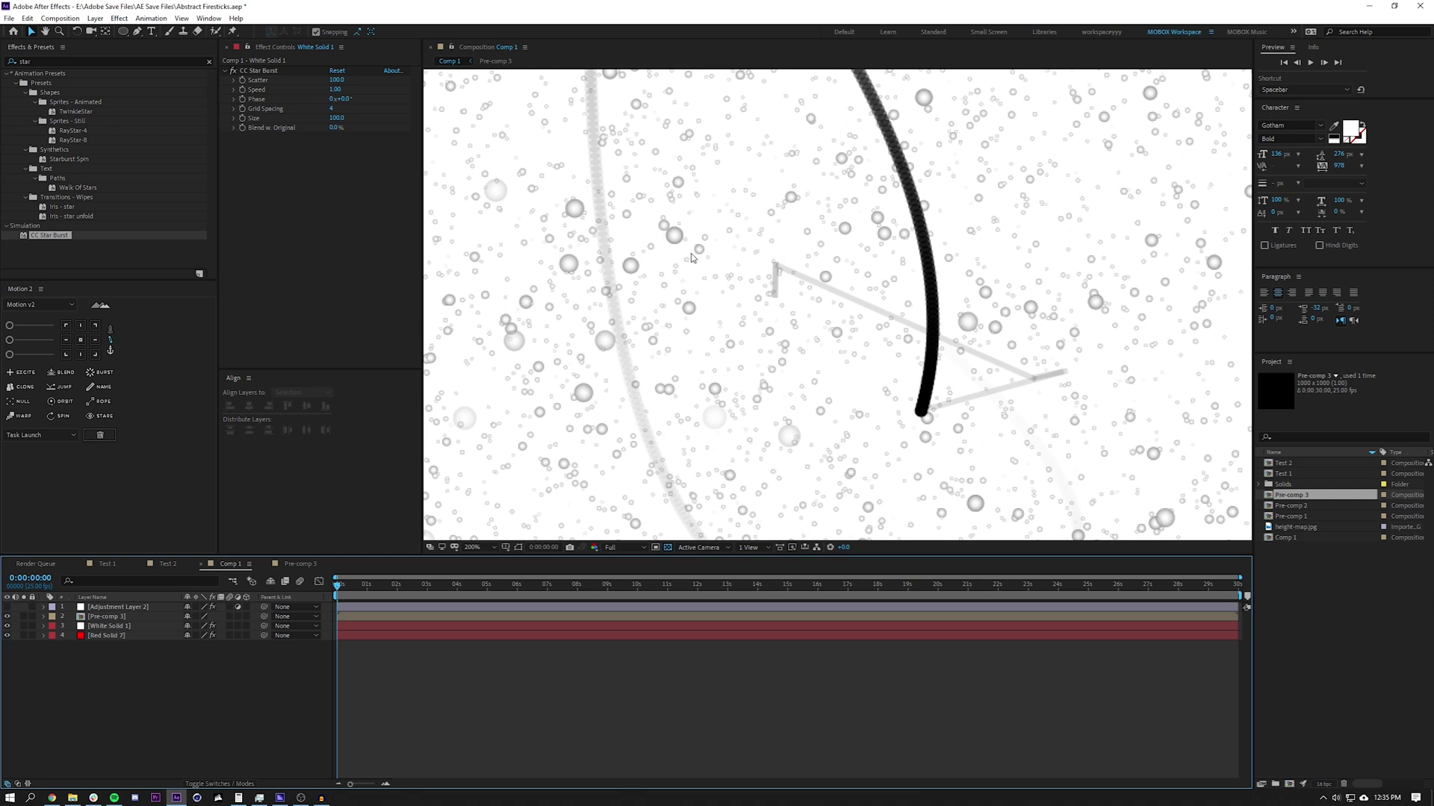
{"action": "left_click", "coordinate": [149, 626]}
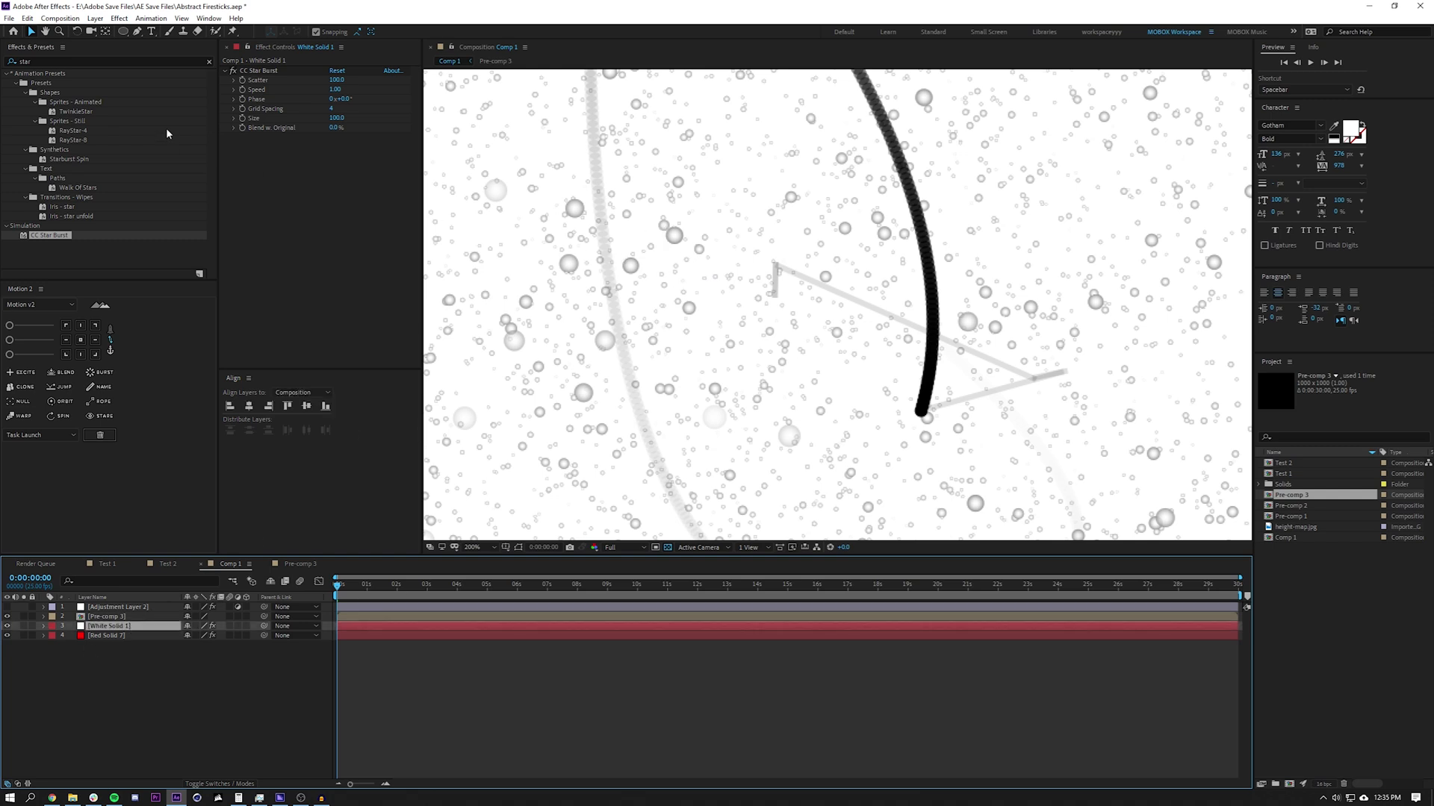
{"action": "left_click_drag", "start_coordinate": [336, 118], "coordinate": [309, 126]}
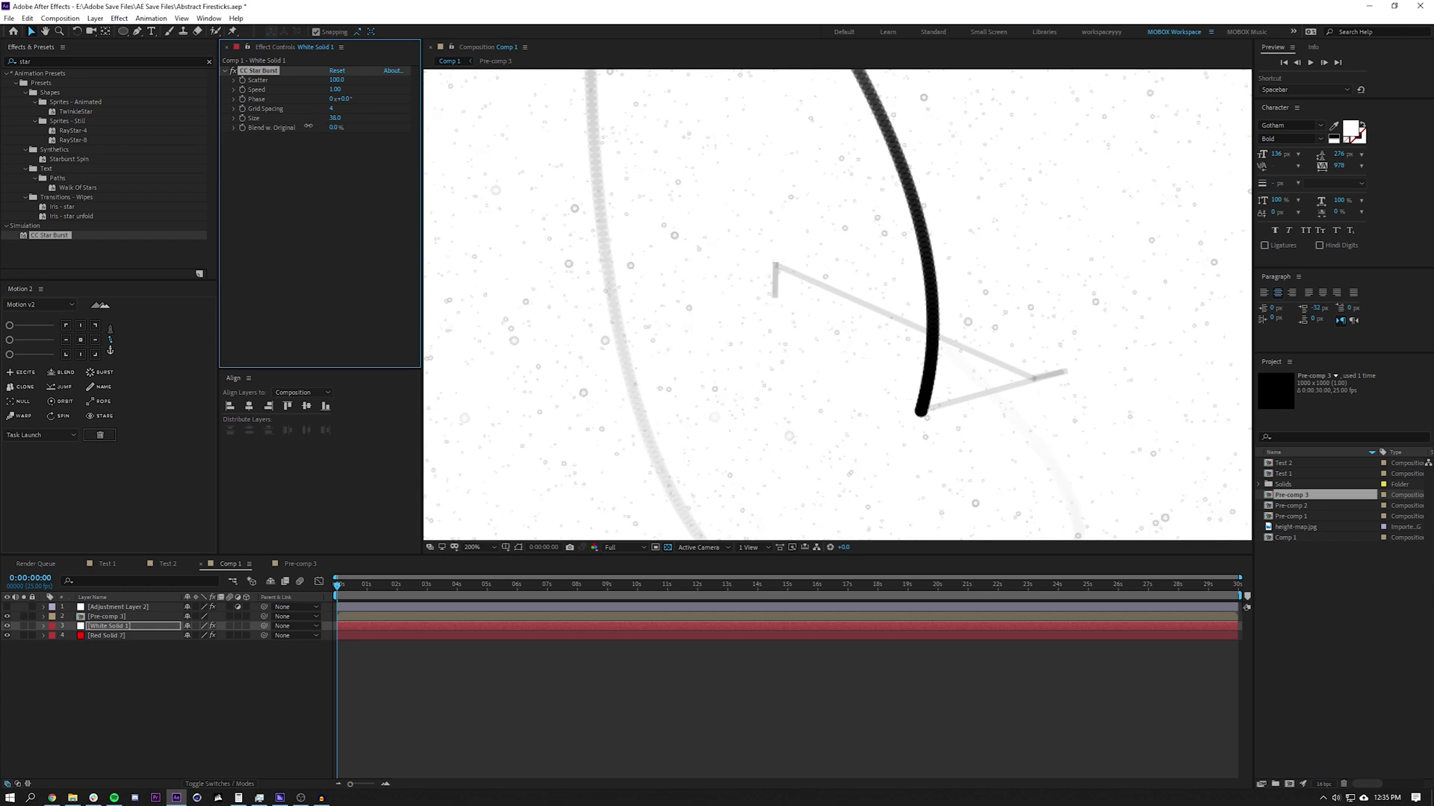
Step: Add a Fill effect to the white solid and set its color to dark grey #242424
{"action": "left_click", "coordinate": [33, 62]}
{"action": "type", "text": "fill"}
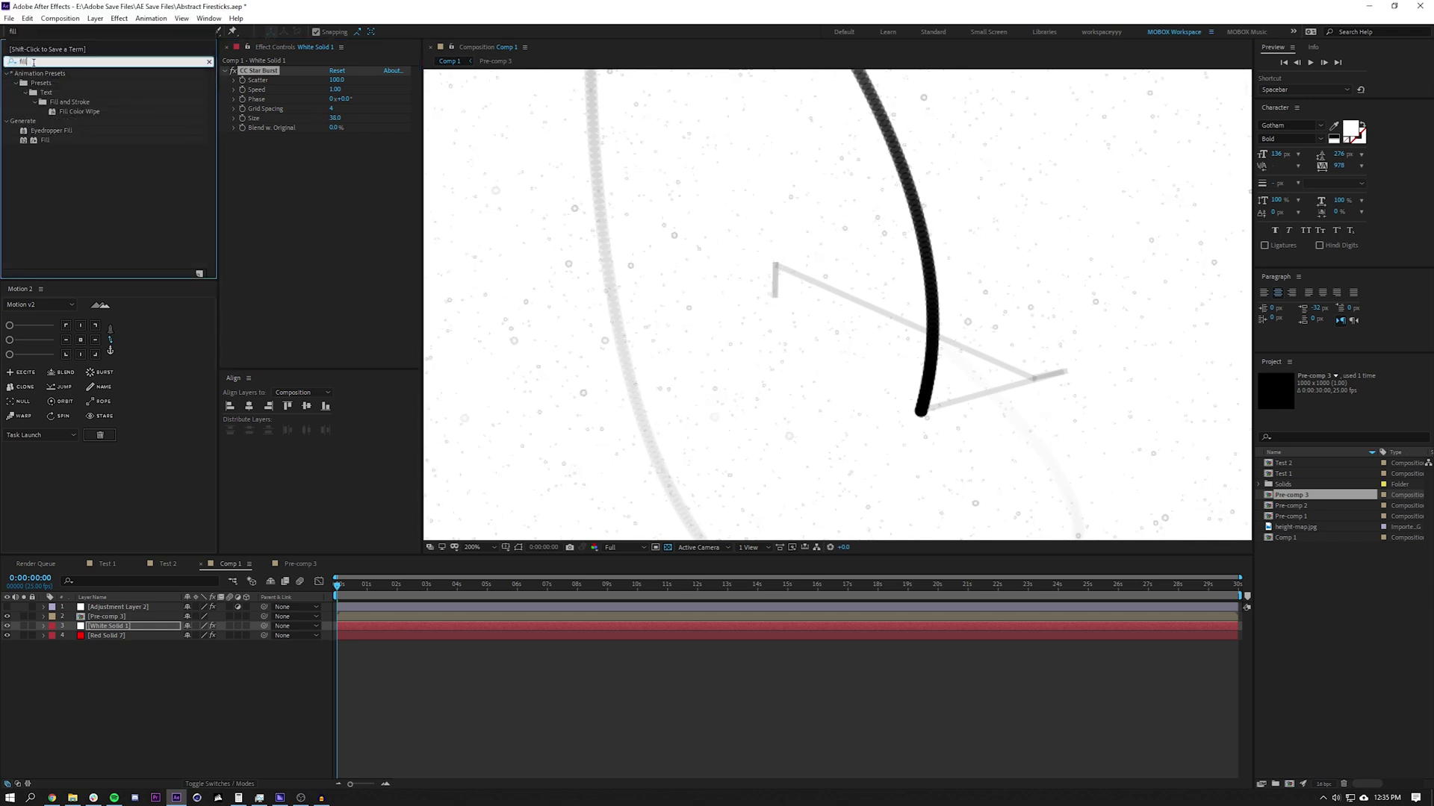
{"action": "double_click", "coordinate": [45, 139]}
{"action": "left_click", "coordinate": [335, 166]}
{"action": "left_click_drag", "start_coordinate": [133, 89], "coordinate": [3, 148]}
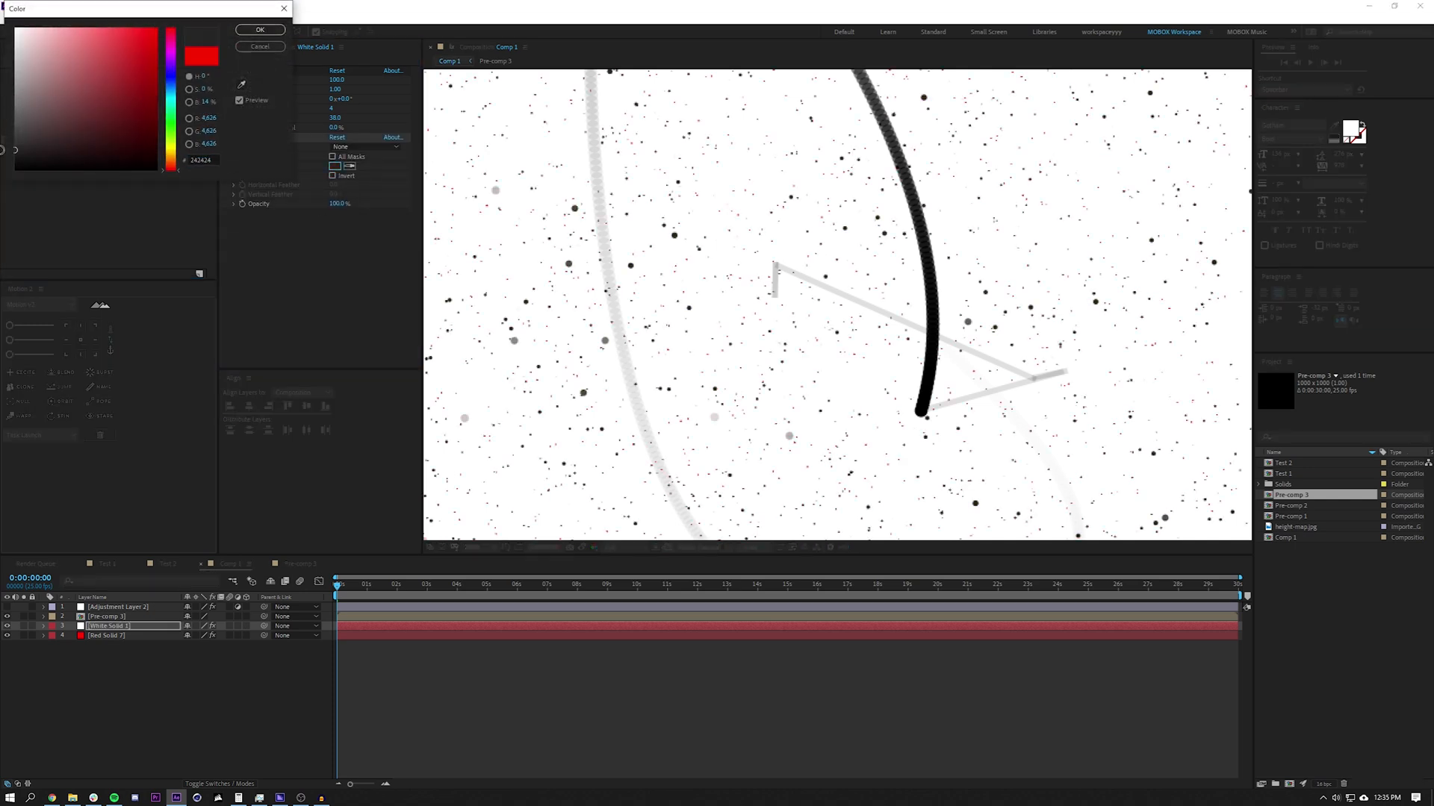
{"action": "left_click", "coordinate": [260, 30]}
Step: Examine the filled stars up close and reduce the CC Star Burst Size to 23
{"action": "key", "text": "period"}
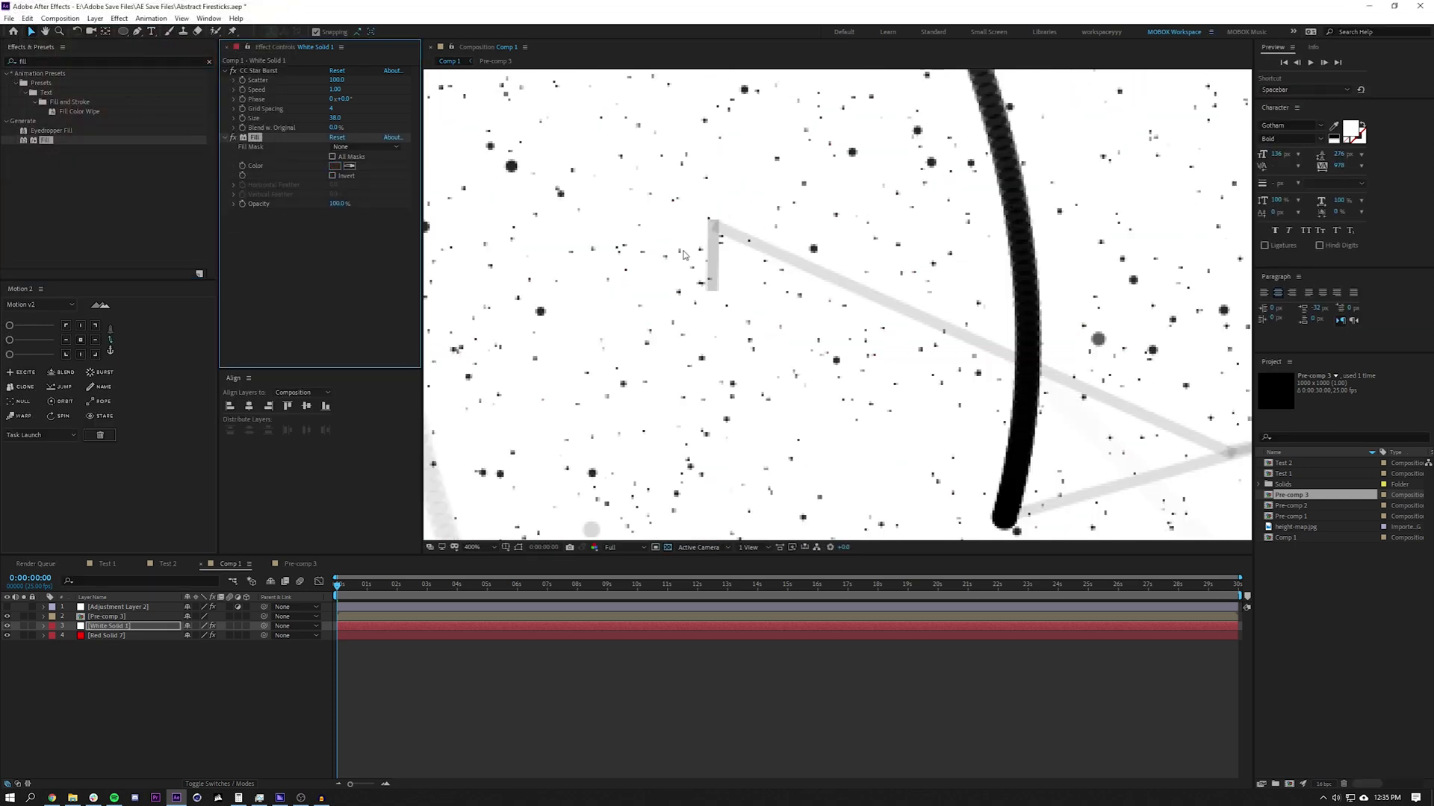
{"action": "scroll", "coordinate": [685, 255], "scroll_direction": "down", "scroll_amount": 2}
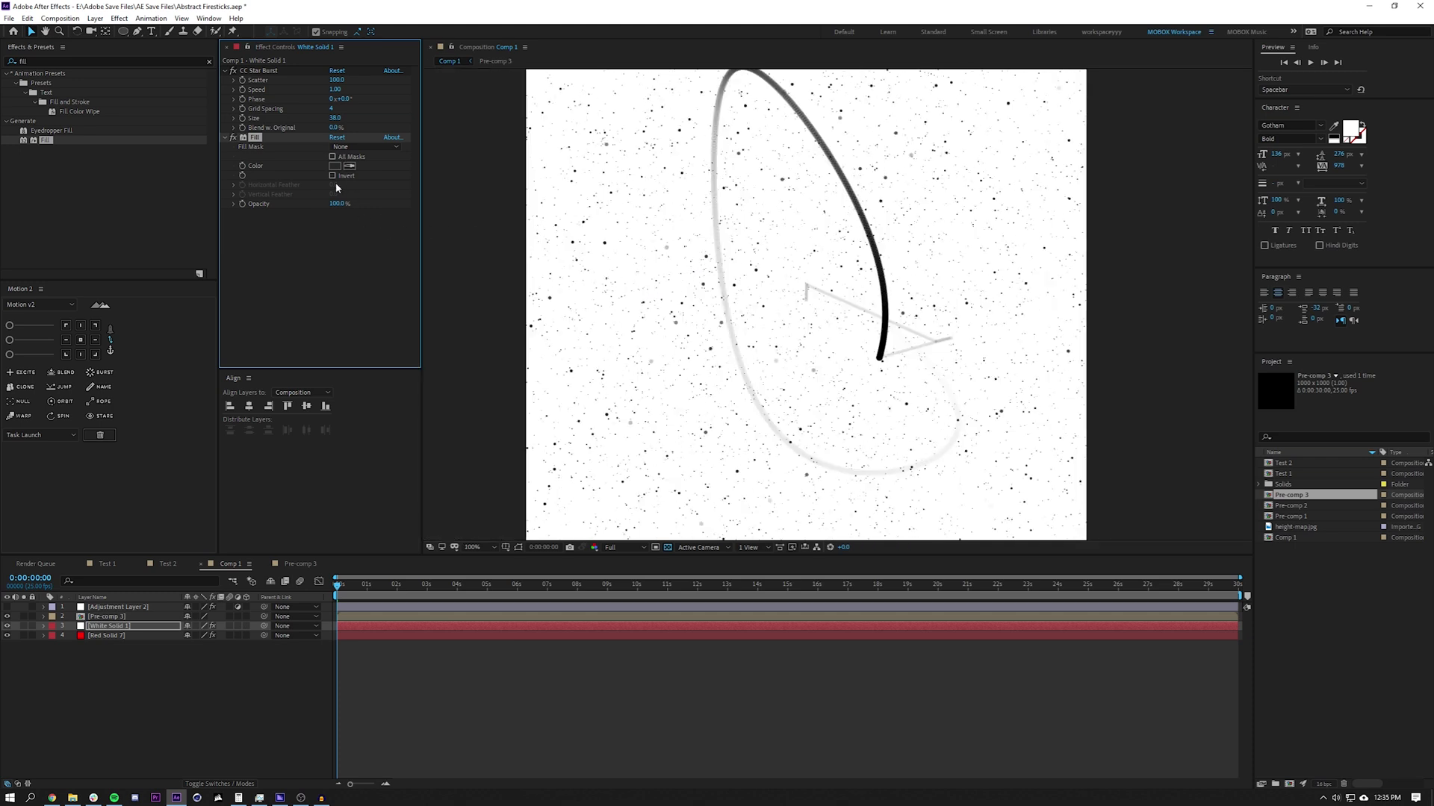
{"action": "left_click_drag", "start_coordinate": [333, 118], "coordinate": [334, 120]}
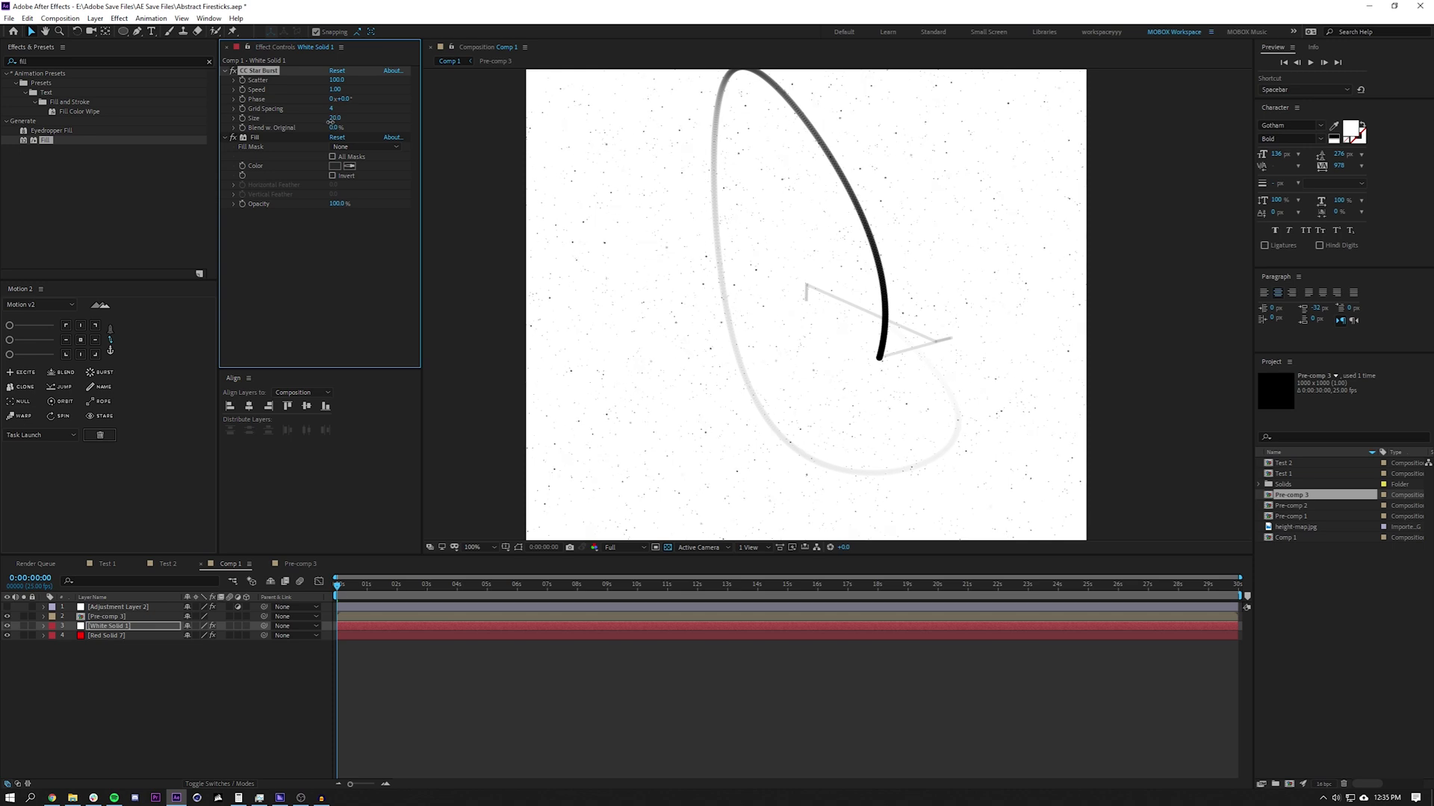
Step: Set the CC Star Burst Speed to -0.05 and preview the star motion from 0:00:04:15
{"action": "left_click_drag", "start_coordinate": [366, 595], "coordinate": [475, 556]}
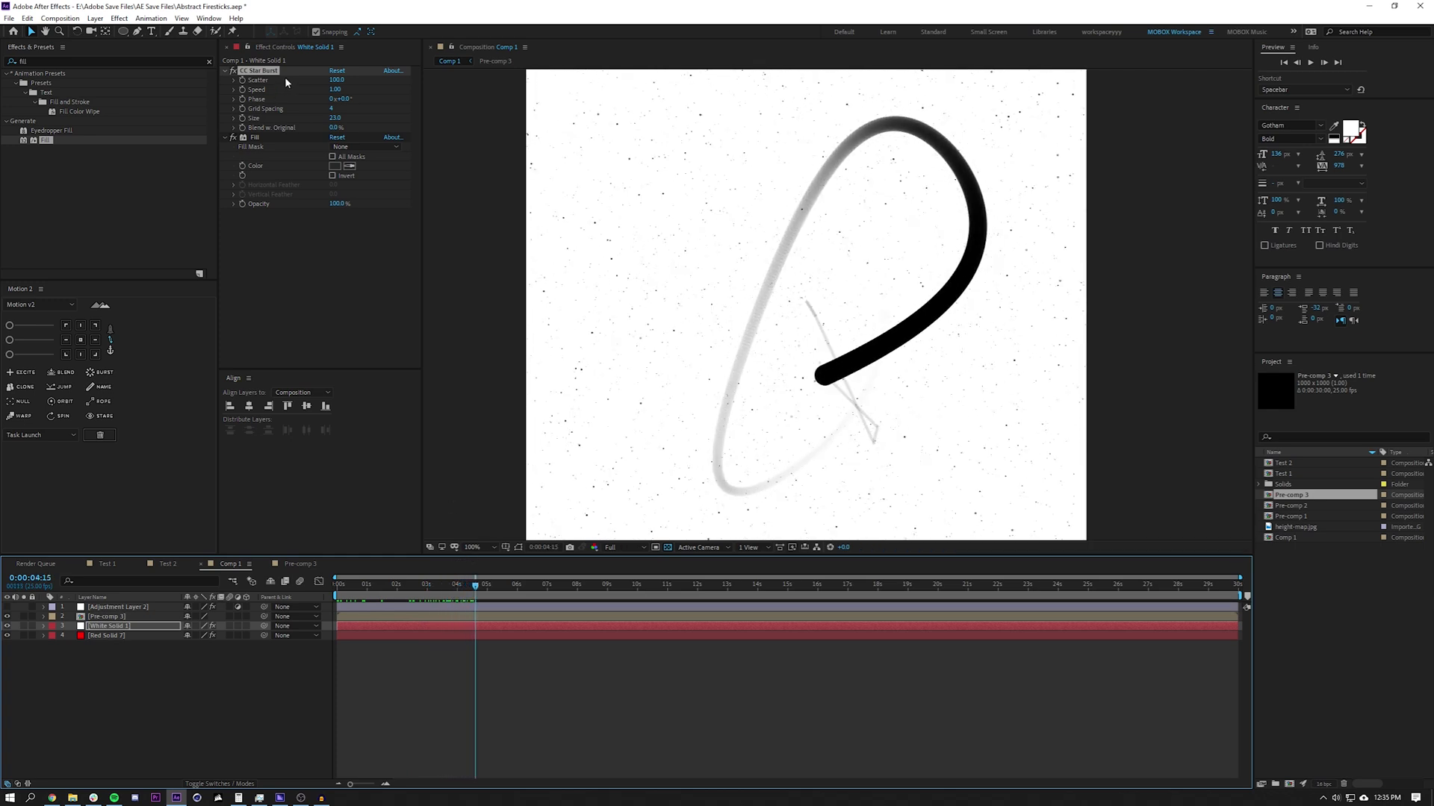
{"action": "left_click", "coordinate": [337, 88]}
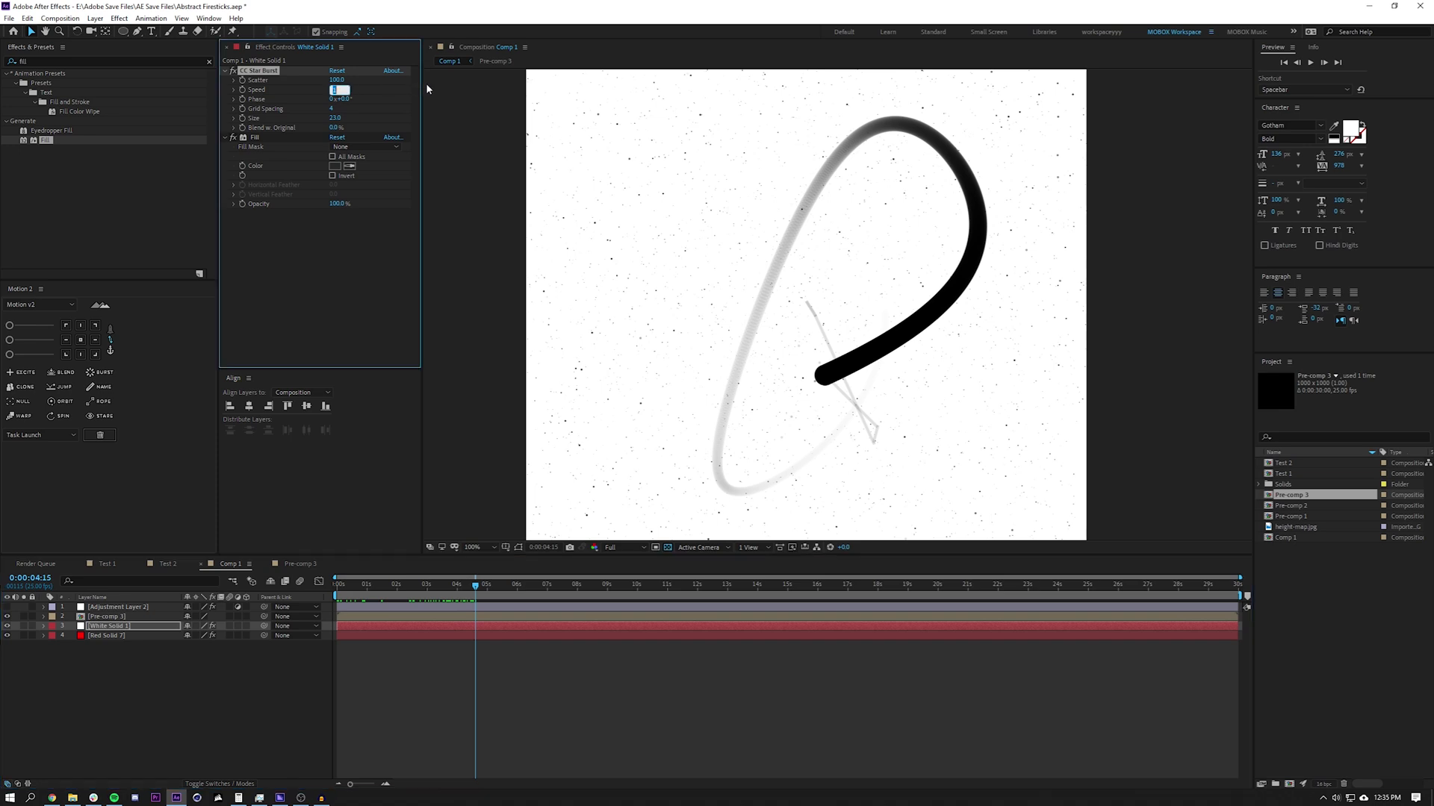
{"action": "type", "text": "-0.05"}
{"action": "key", "text": "Return"}
{"action": "key", "text": "space"}
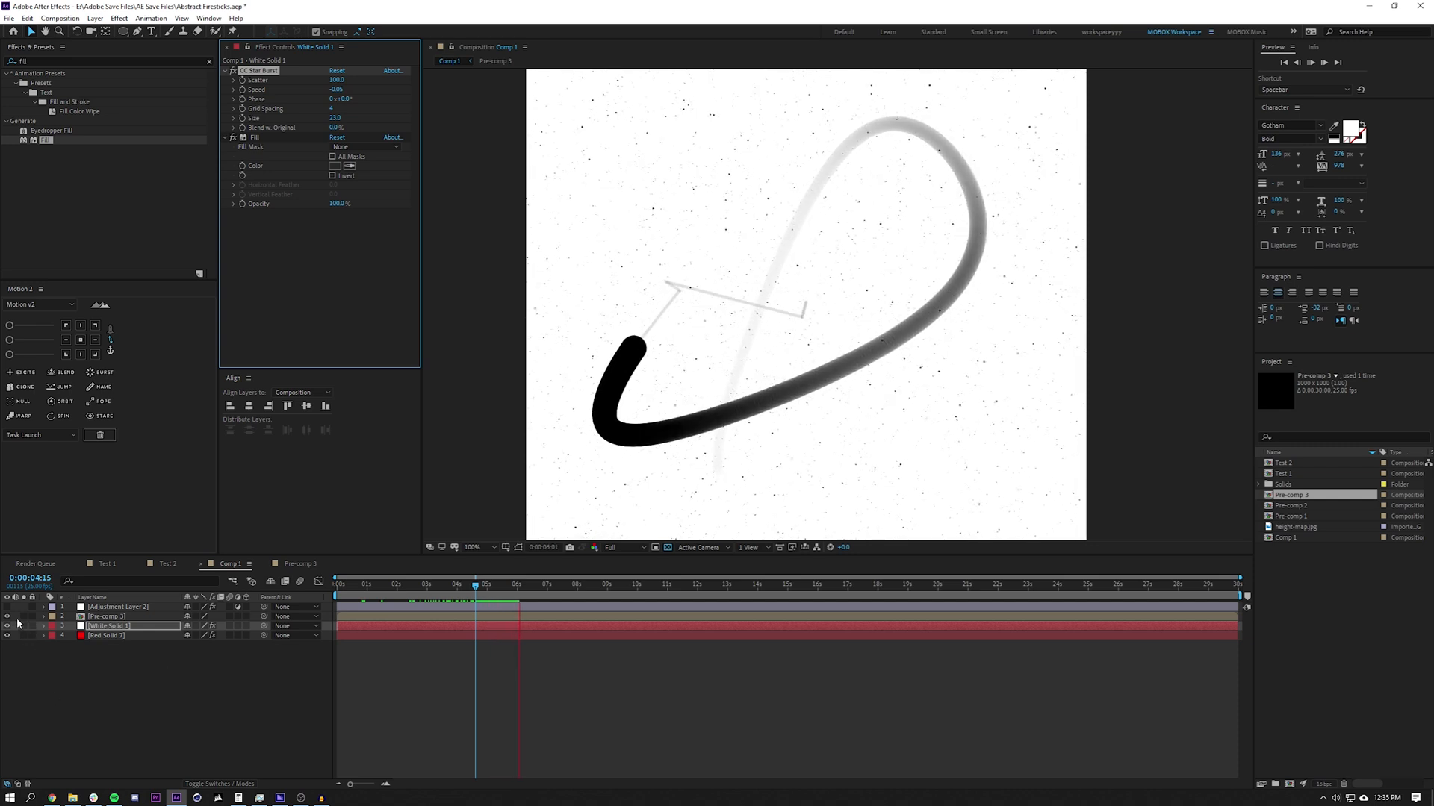
Step: Make Adjustment Layer 2 visible again and rename the white solid layer as Starfield
{"action": "left_click", "coordinate": [41, 649]}
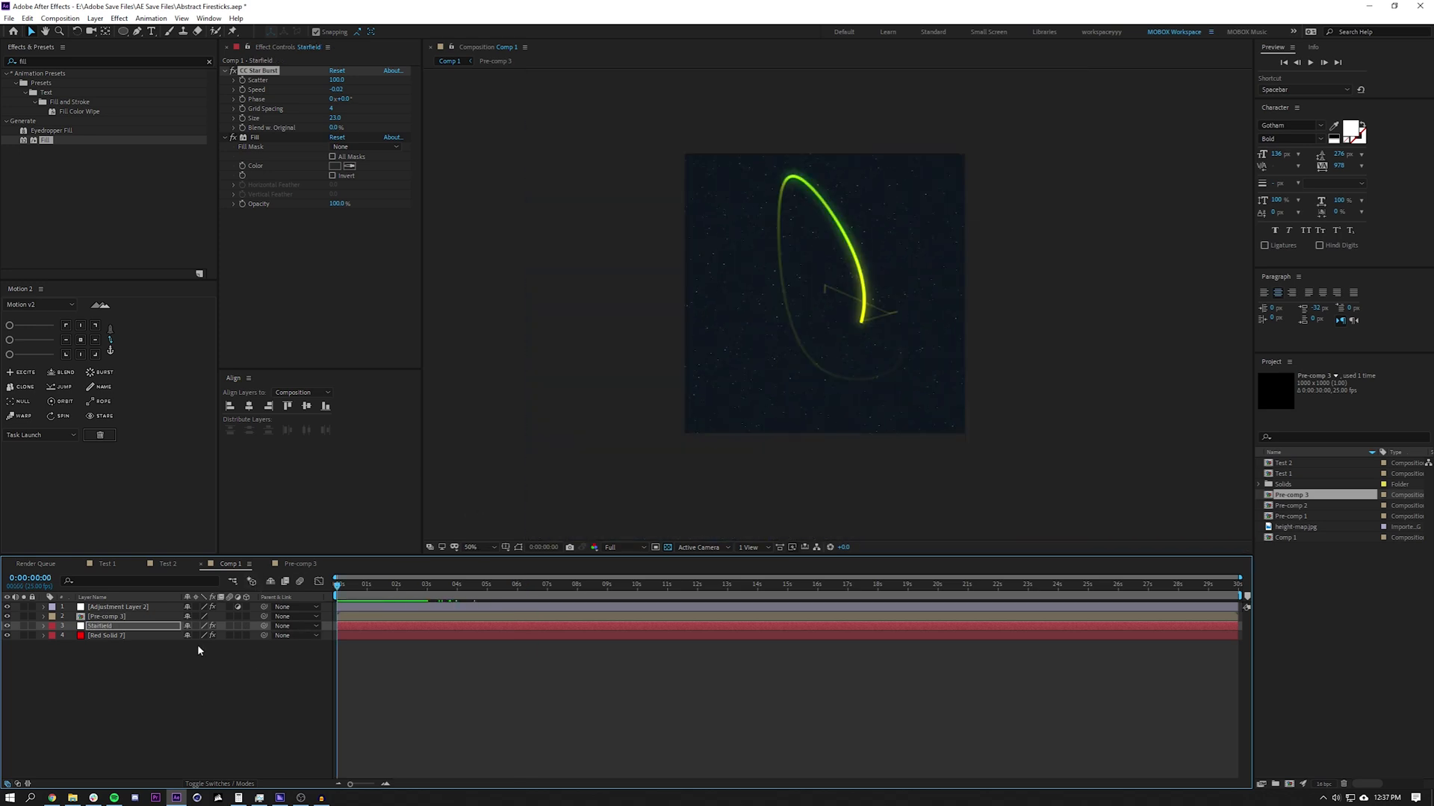
{"action": "left_click", "coordinate": [175, 647]}
Step: Keyframe the Tint effect's Map Black To color on Adjustment Layer 2, changing it from yellow-green to red
{"action": "left_click", "coordinate": [102, 608]}
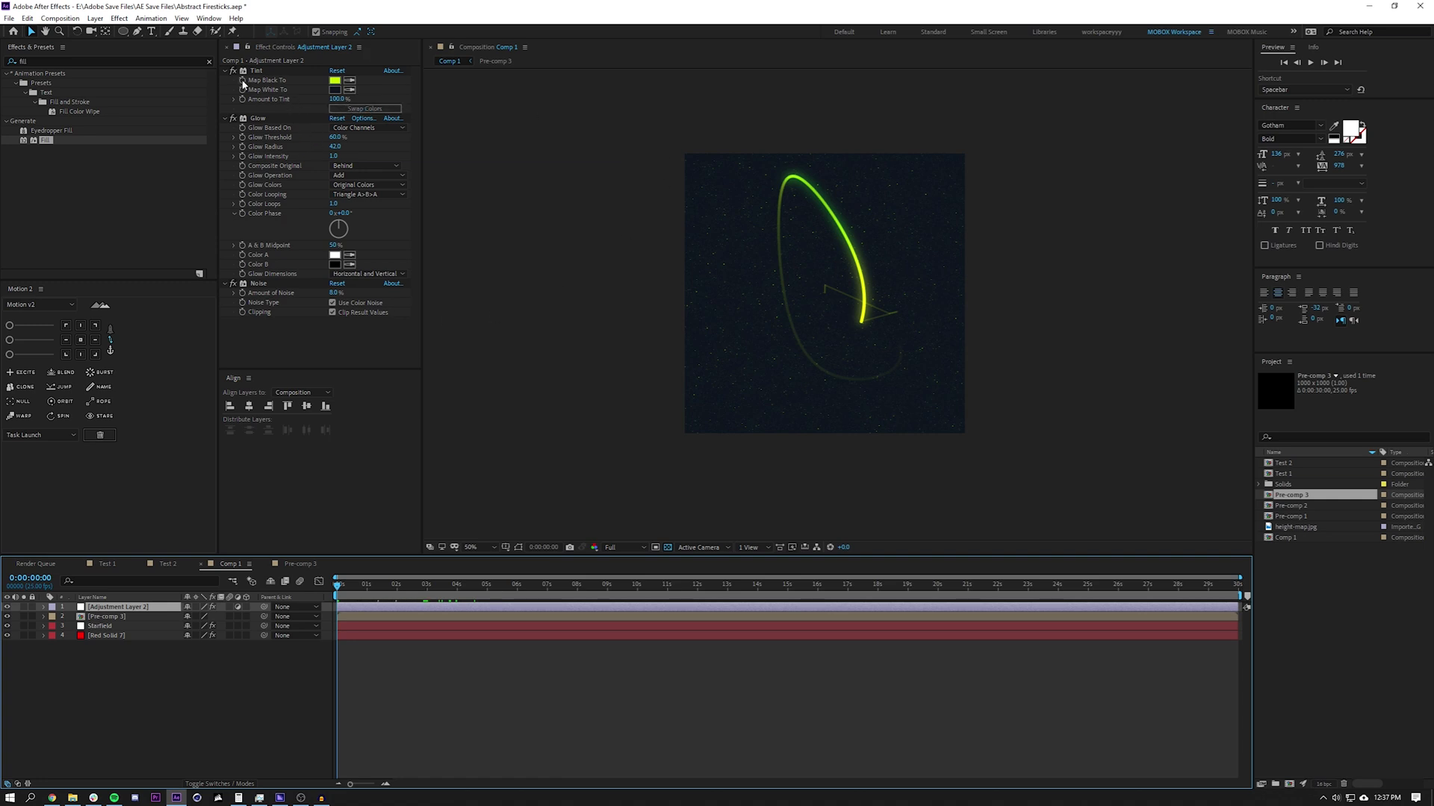
{"action": "left_click", "coordinate": [245, 81]}
{"action": "mouse_move", "coordinate": [351, 586]}
{"action": "left_mouse_down"}
{"action": "mouse_move", "coordinate": [528, 587]}
{"action": "mouse_move", "coordinate": [328, 586]}
{"action": "left_mouse_up"}
{"action": "left_click", "coordinate": [334, 80]}
{"action": "left_click", "coordinate": [171, 175]}
{"action": "left_click", "coordinate": [260, 32]}
{"action": "left_click", "coordinate": [326, 657]}
Step: Preview Comp 1 from the first frame, examining the trail's color change and glow both up close and in full
{"action": "key", "text": "space"}
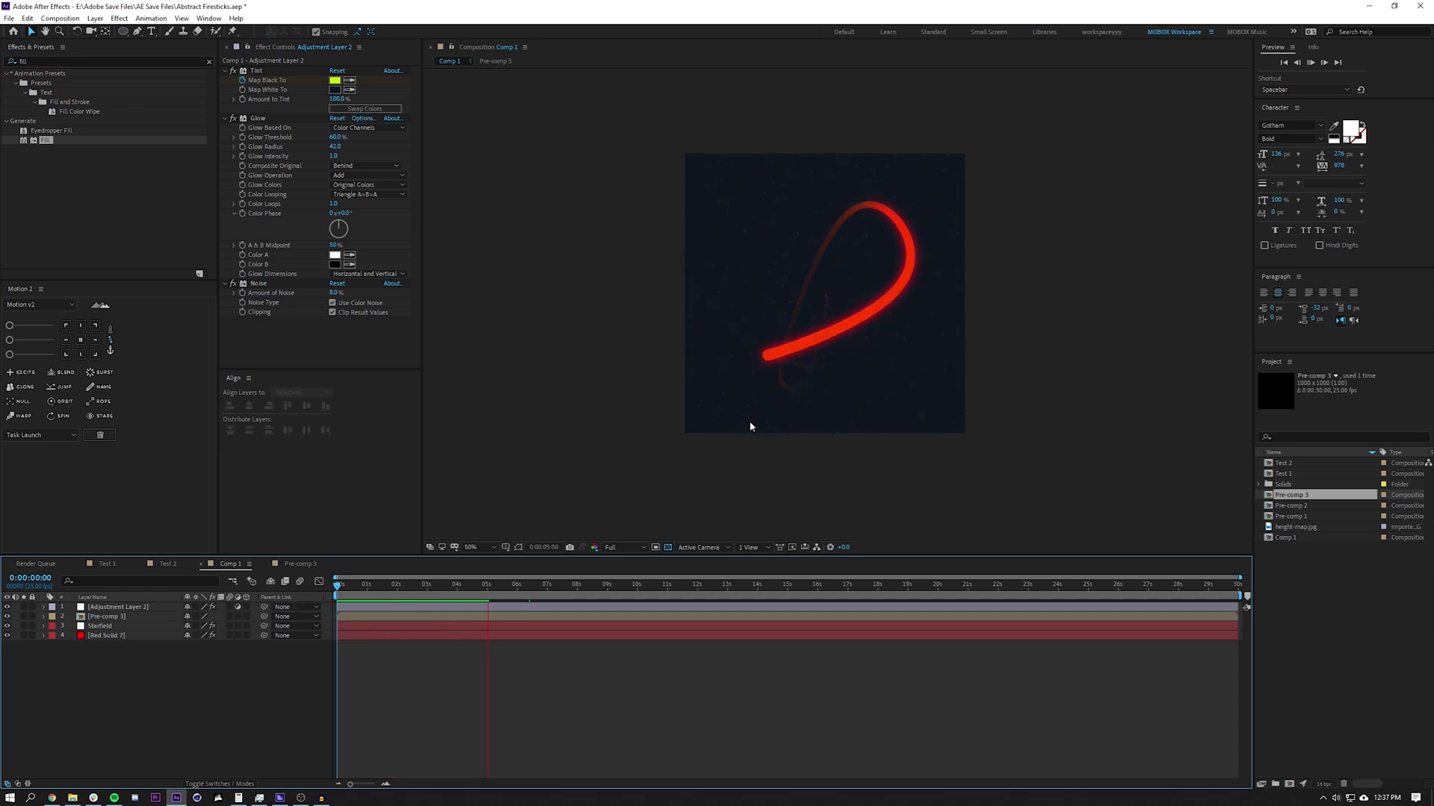
{"action": "scroll", "coordinate": [749, 420], "scroll_direction": "up", "scroll_amount": 1}
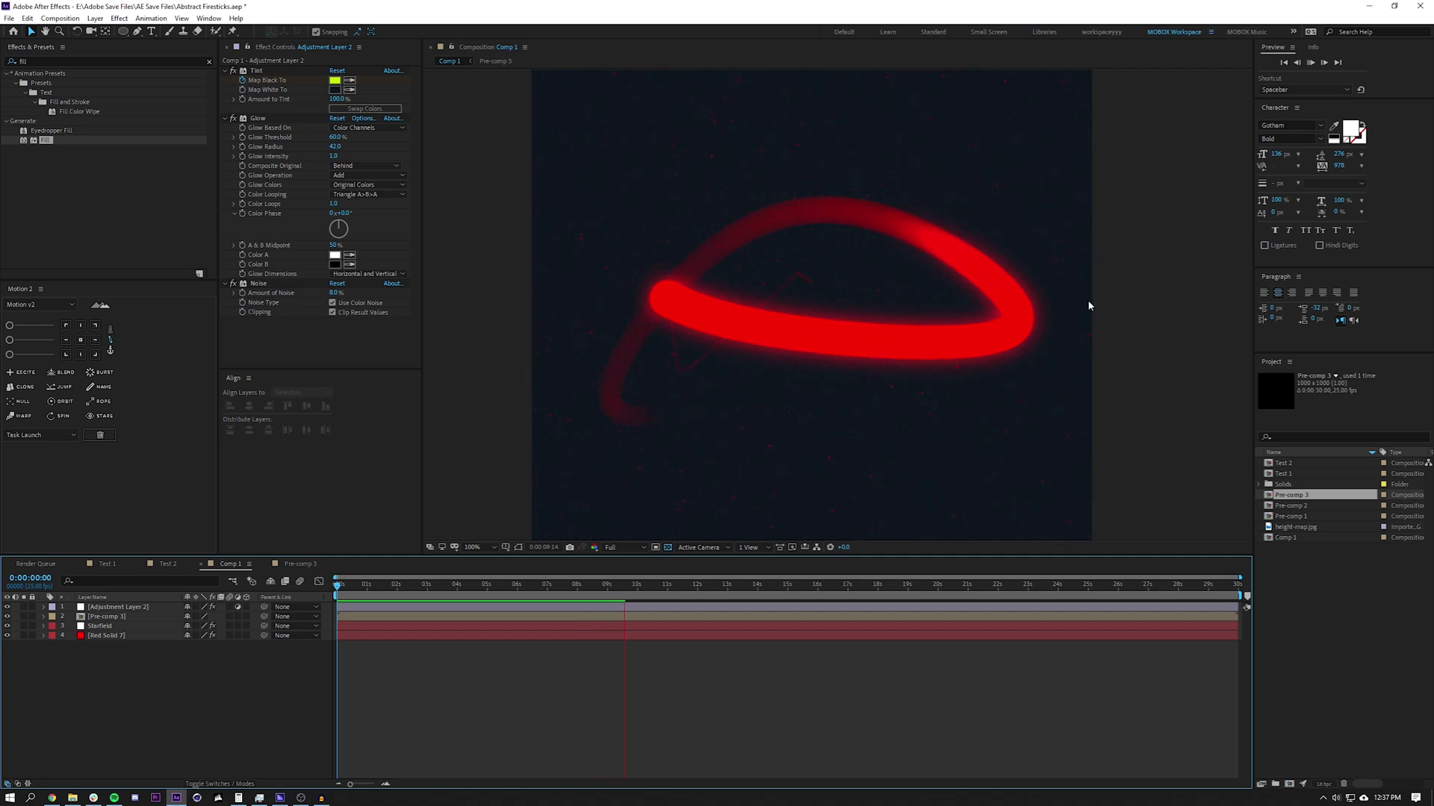
{"action": "key", "text": "comma"}
{"action": "key", "text": "comma"}
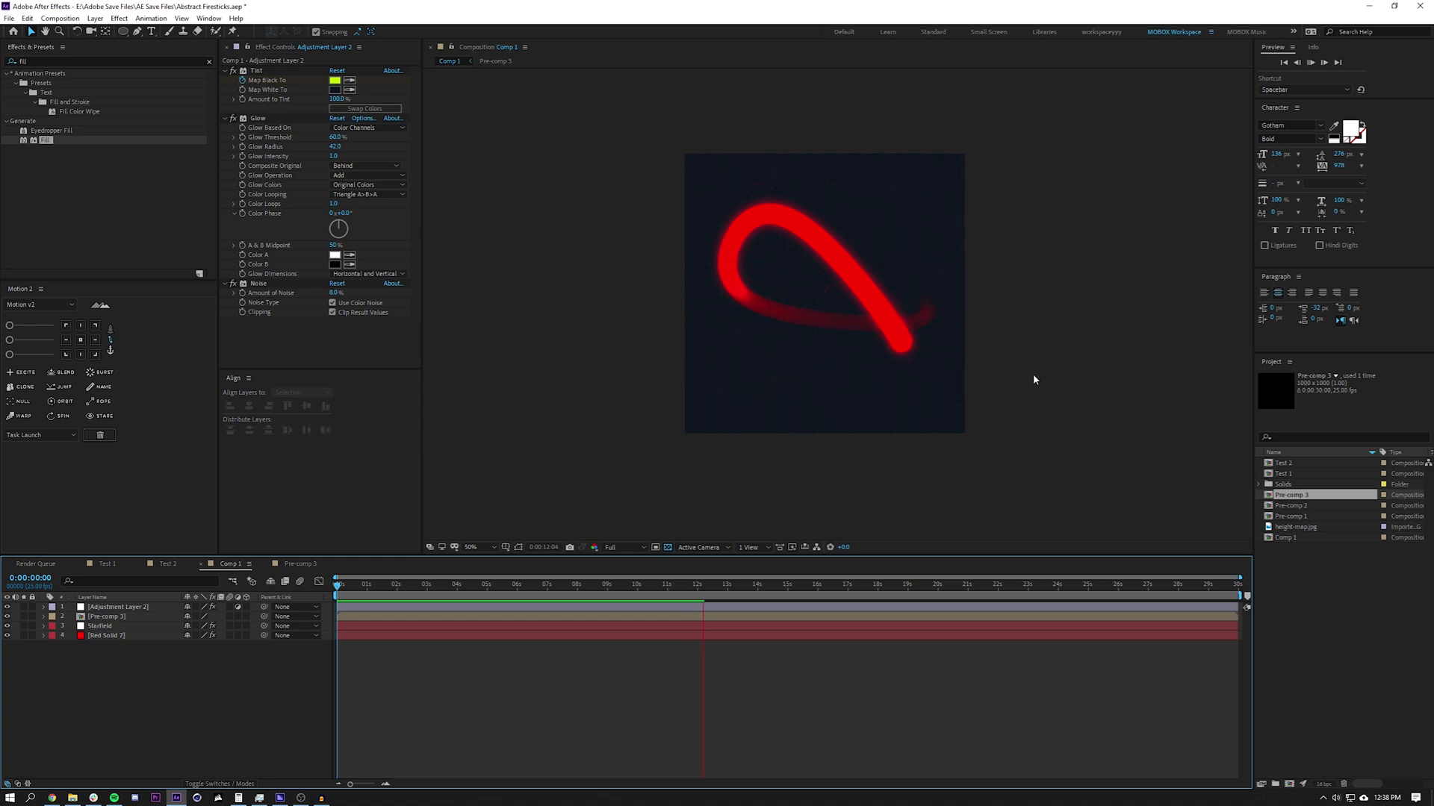
{"action": "left_click_drag", "start_coordinate": [404, 586], "coordinate": [334, 622]}
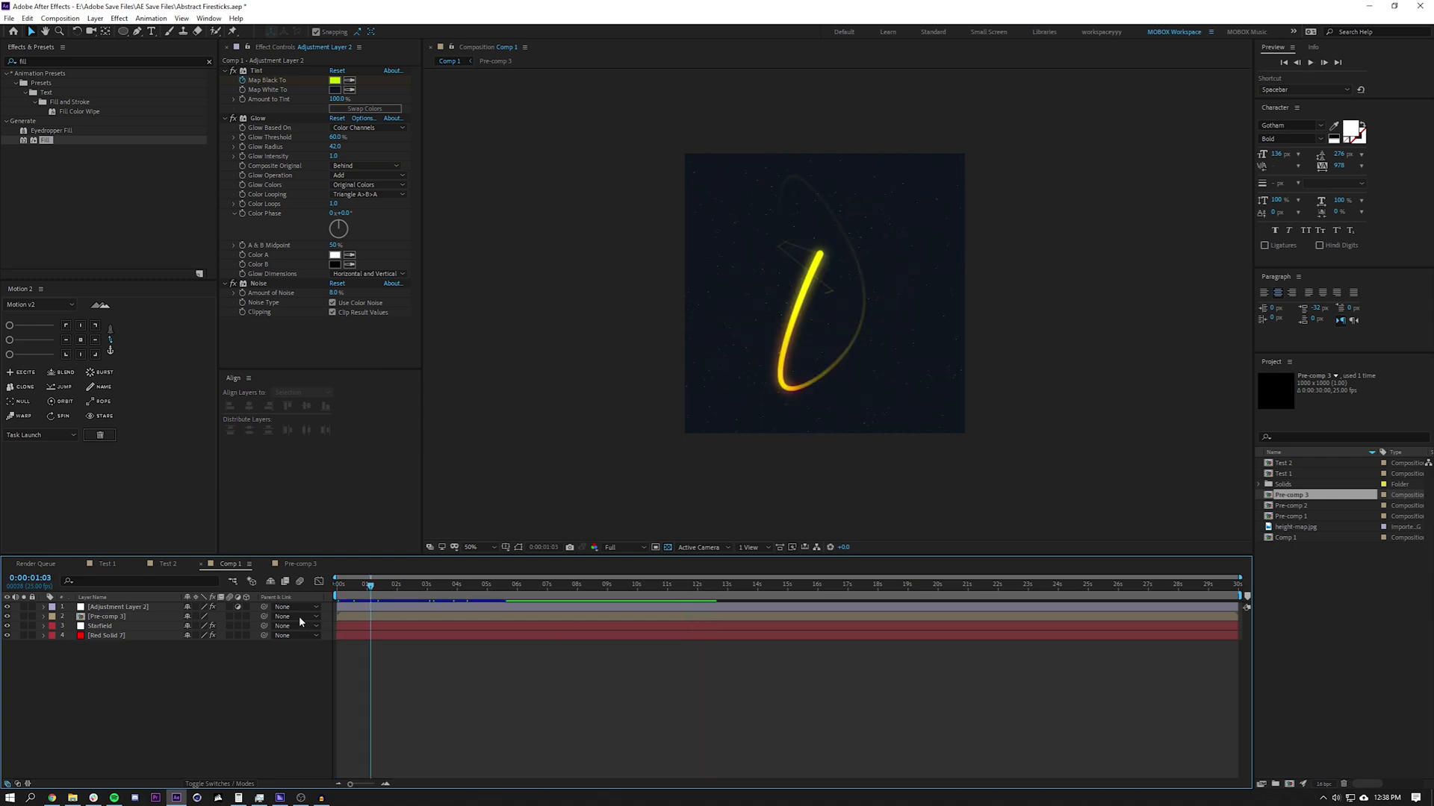
{"action": "key", "text": "Home"}
{"action": "key", "text": "space"}
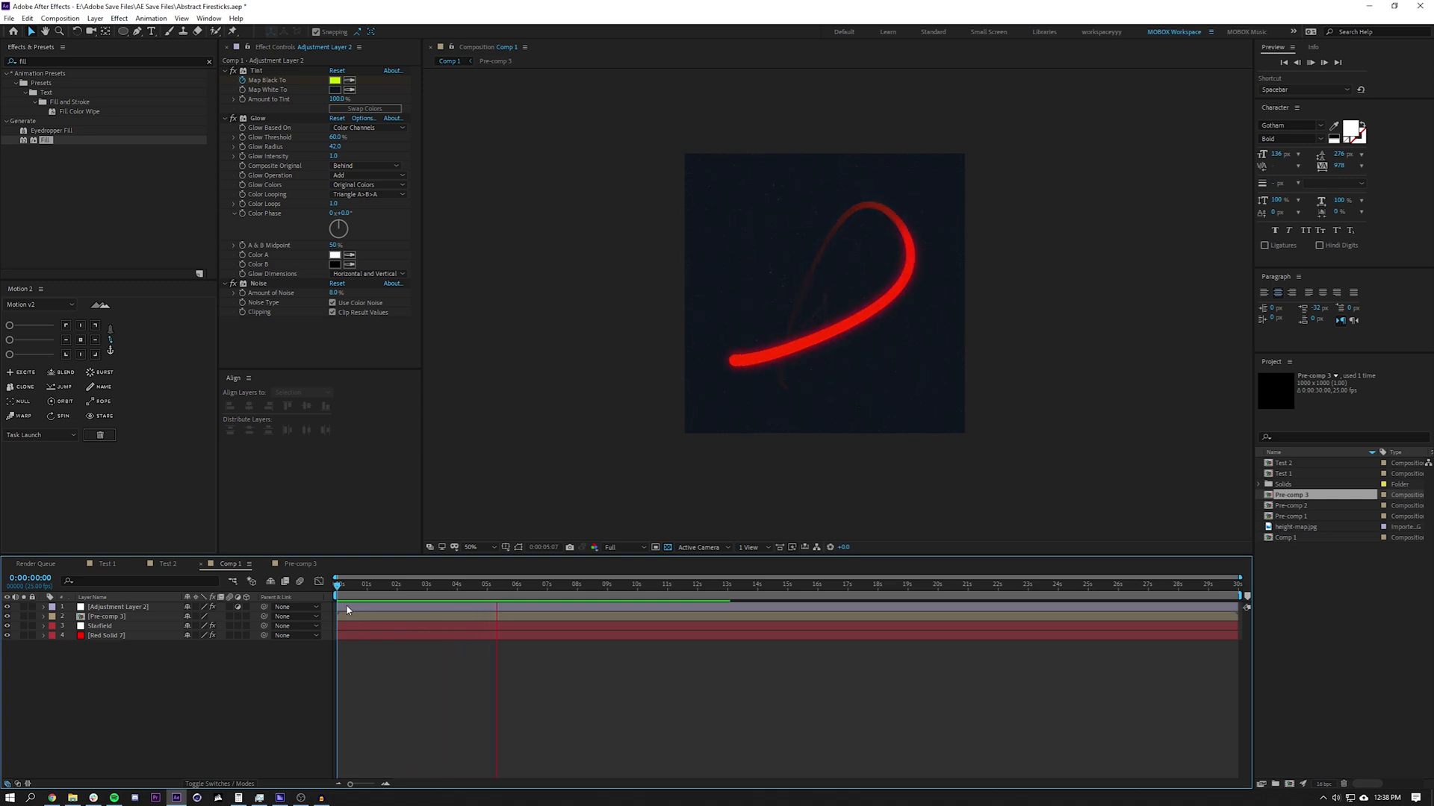
{"action": "scroll", "coordinate": [772, 333], "scroll_direction": "up", "scroll_amount": 2}
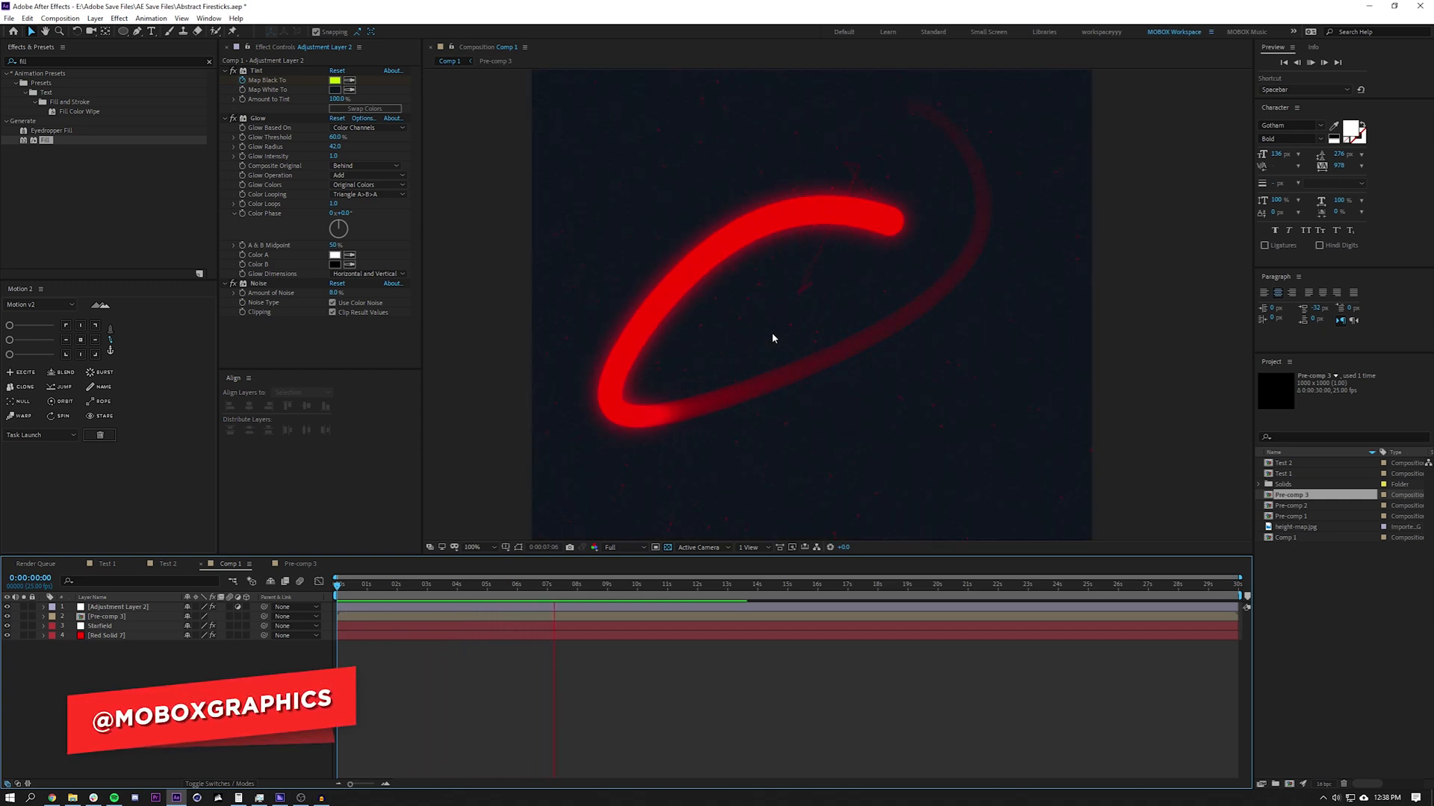
{"action": "scroll", "coordinate": [780, 350], "scroll_direction": "down", "scroll_amount": 2}
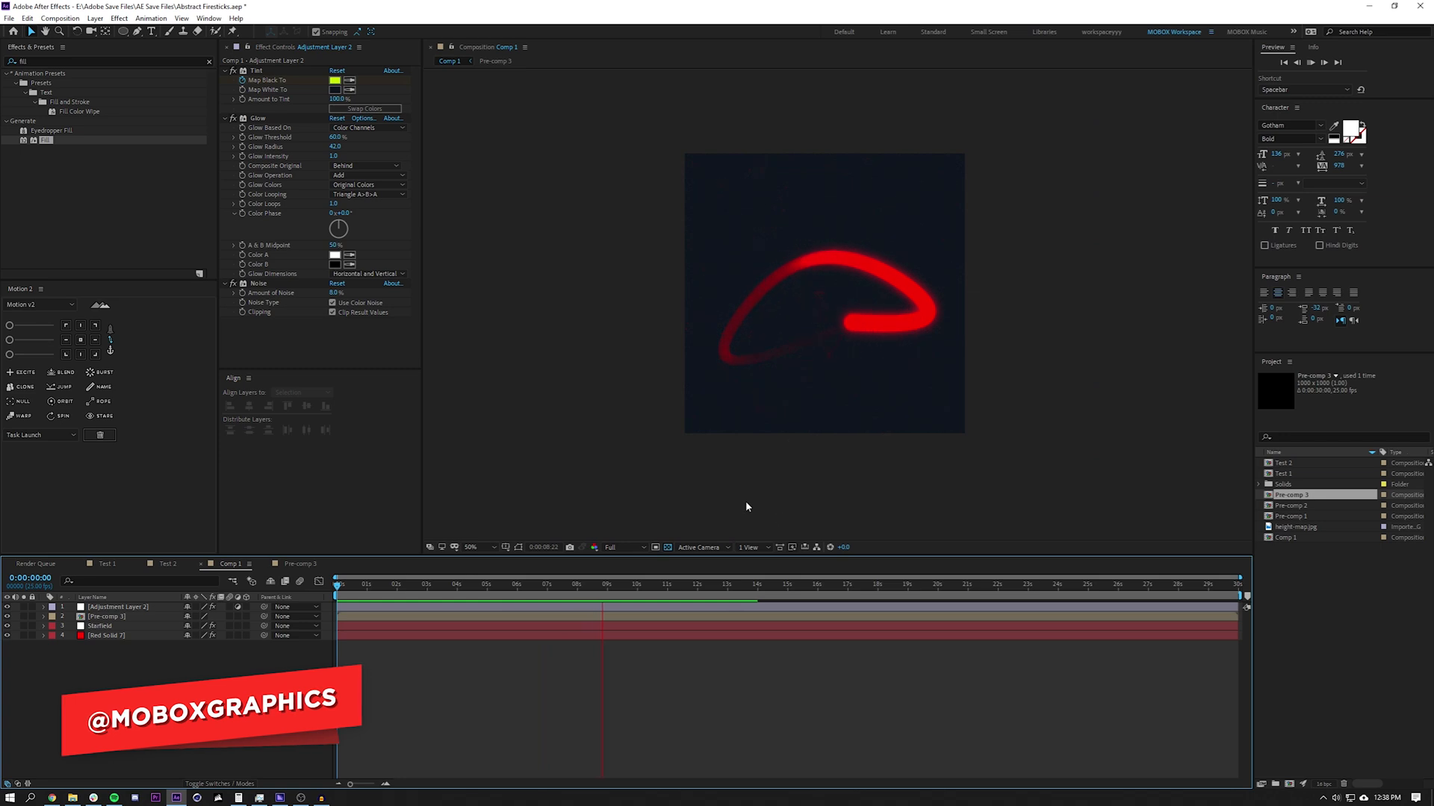